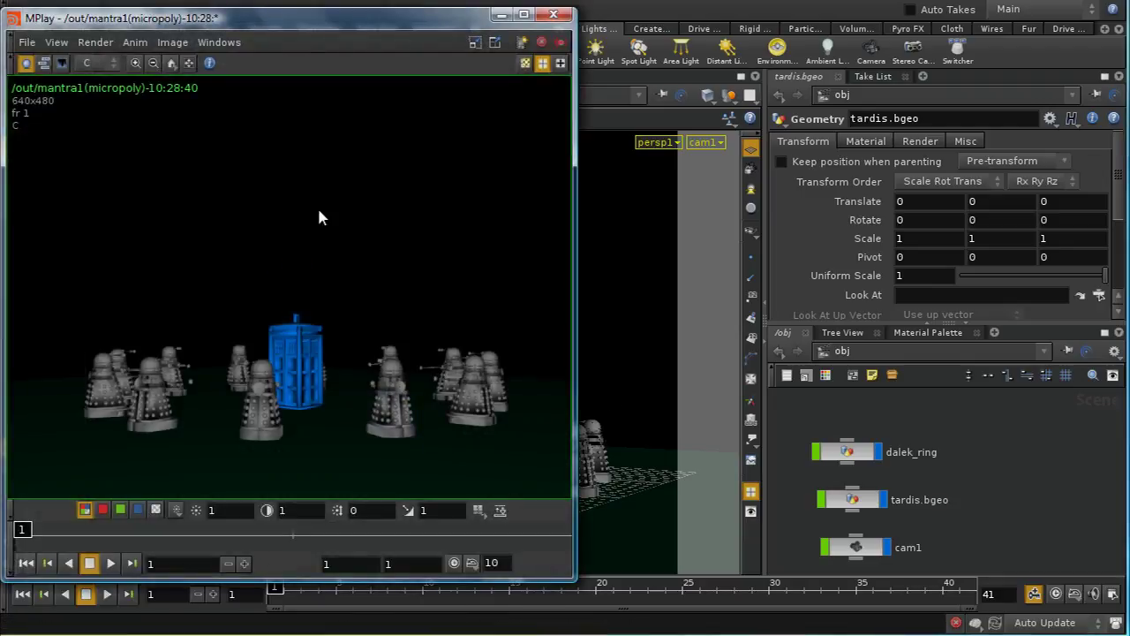
# Examine the render's red, green, blue and alpha channels one by one, plus its list of image planes, ending on the full-colour view.
pyautogui.moveTo(313, 18); pyautogui.dragTo(374, 12)
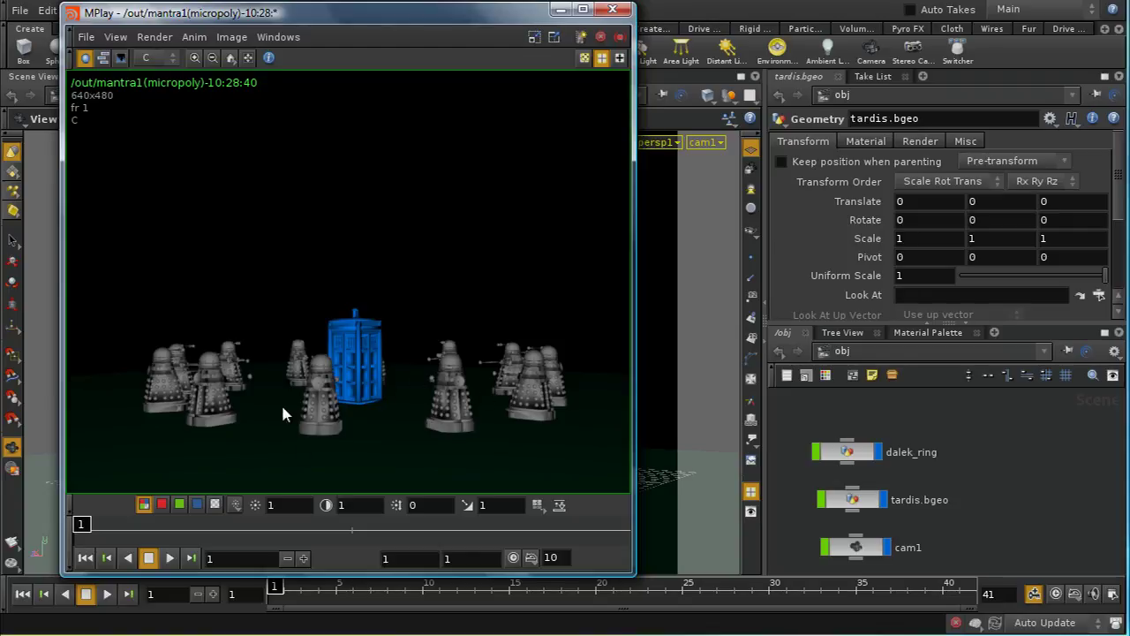
pyautogui.click(172, 58)
pyautogui.click(179, 172)
pyautogui.click(164, 506)
pyautogui.click(180, 504)
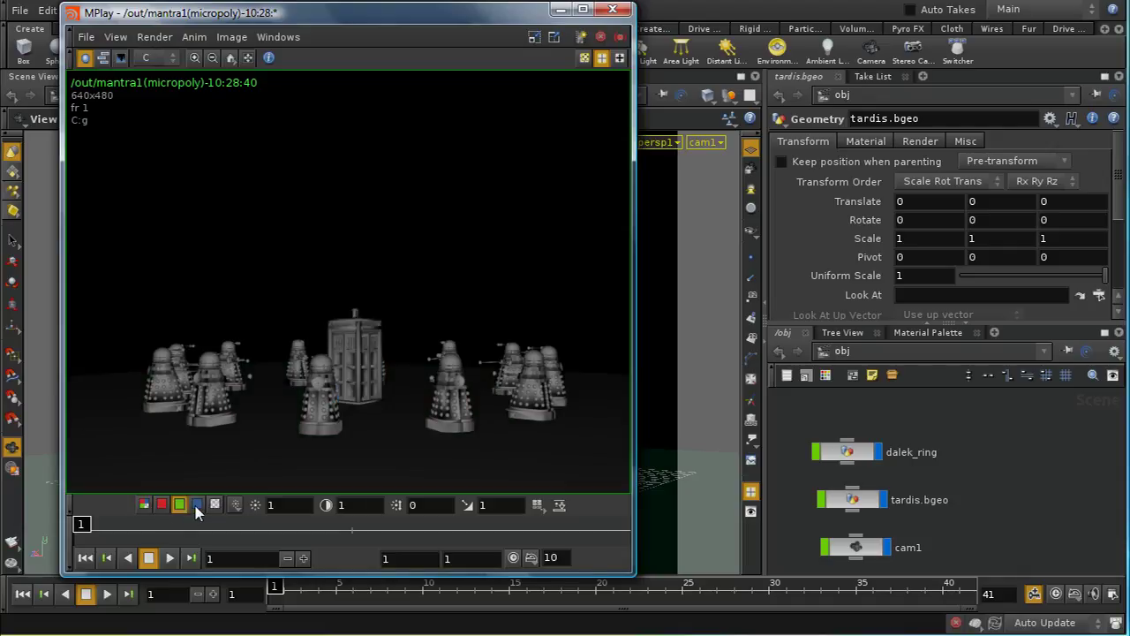
pyautogui.click(197, 504)
pyautogui.click(215, 506)
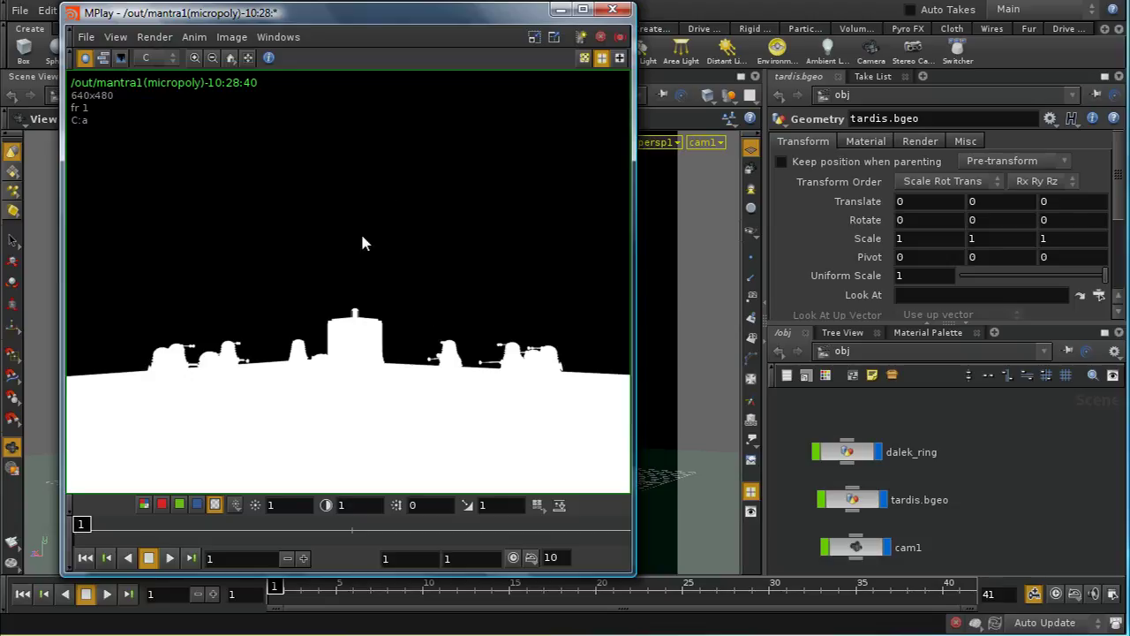
pyautogui.moveTo(362, 236); pyautogui.dragTo(247, 455)
pyautogui.click(143, 507)
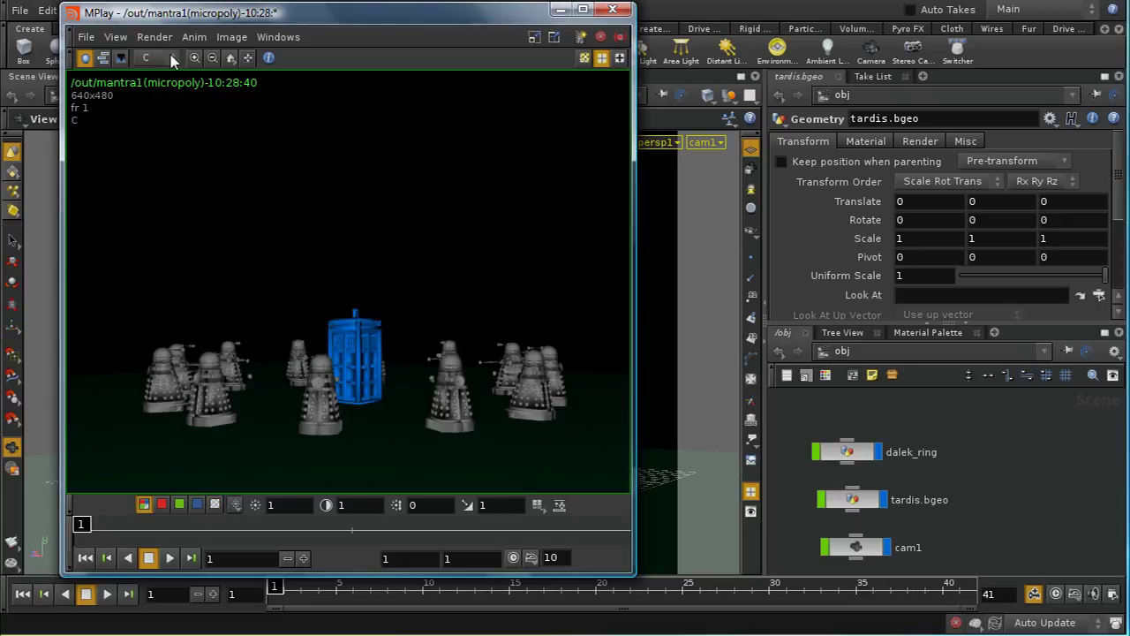
pyautogui.moveTo(233, 137); pyautogui.dragTo(208, 388)
pyautogui.moveTo(265, 481); pyautogui.dragTo(181, 75)
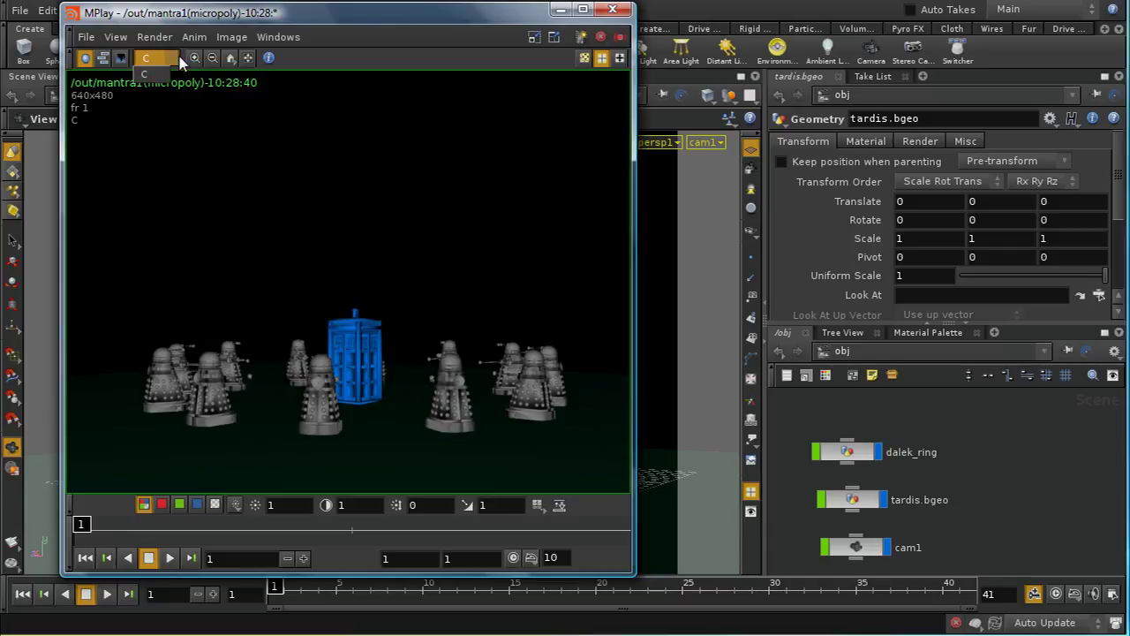
pyautogui.moveTo(143, 341); pyautogui.dragTo(203, 481)
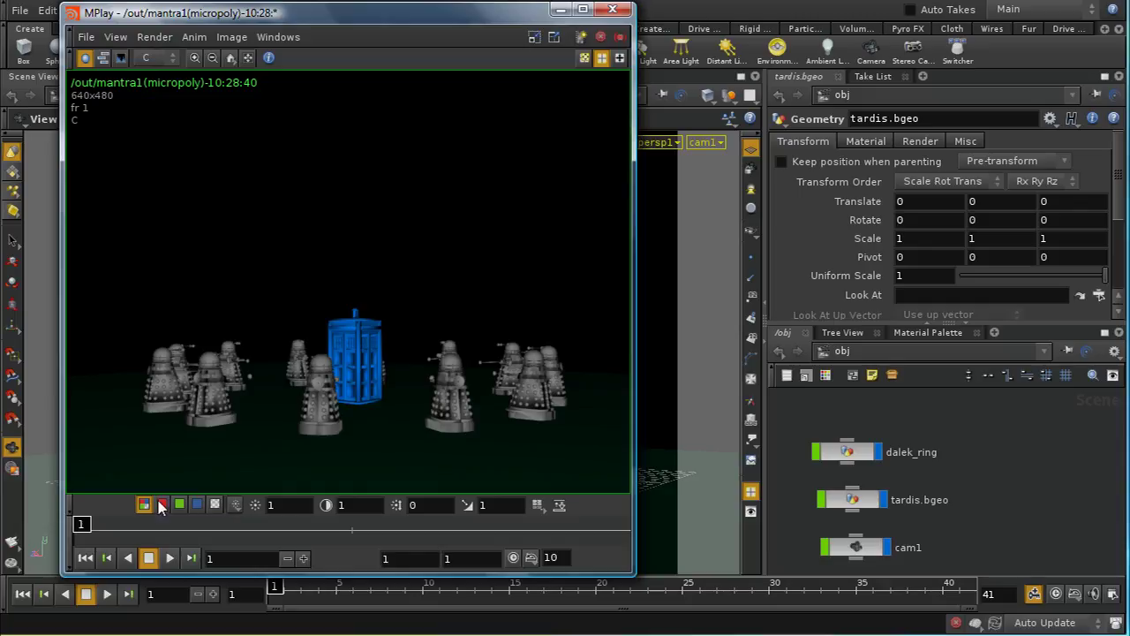
pyautogui.click(173, 491)
pyautogui.moveTo(174, 494); pyautogui.dragTo(176, 514)
# In the shop network, set the clay material's opacity to 0.2 for all three components.
pyautogui.moveTo(353, 207); pyautogui.dragTo(672, 243)
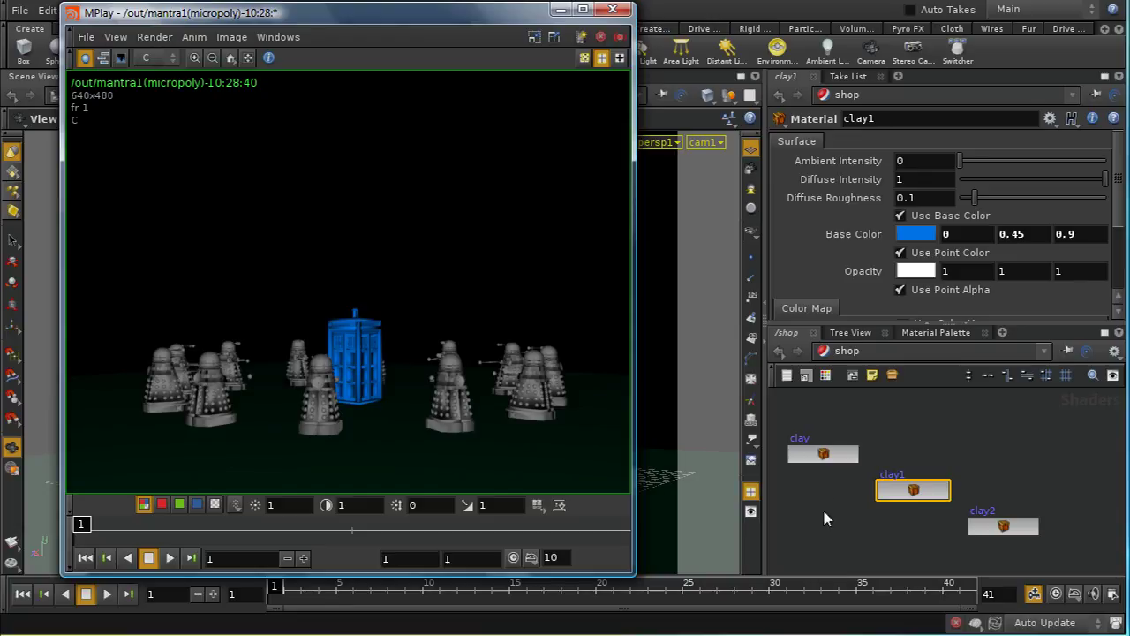
pyautogui.click(819, 458)
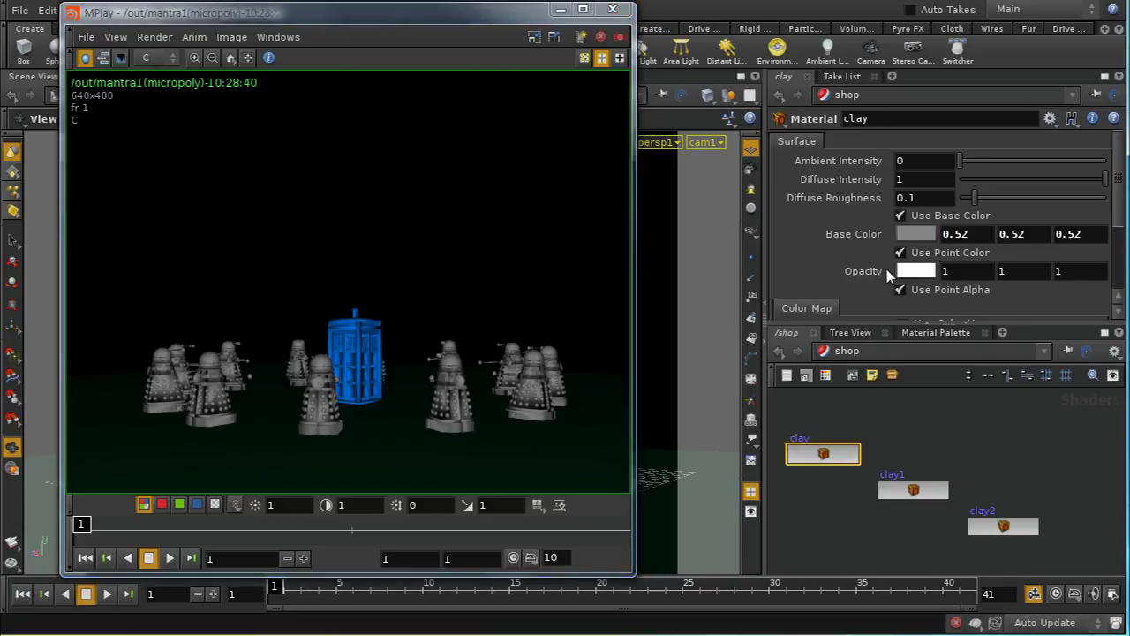
pyautogui.moveTo(862, 269); pyautogui.dragTo(785, 290, button='middle')
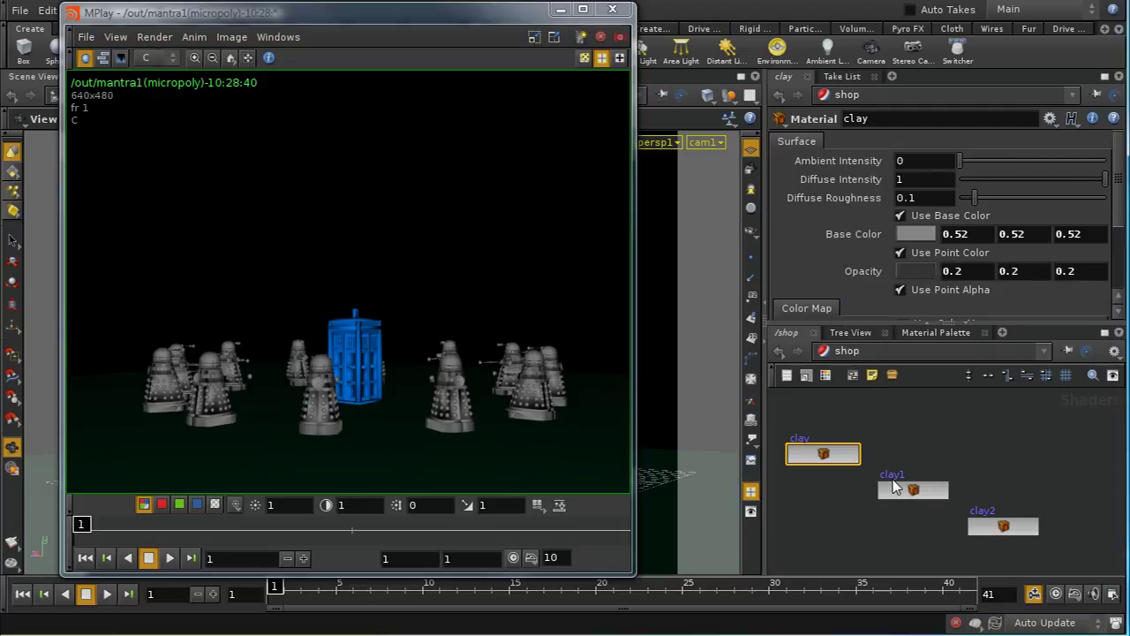
# Render the scene again with the mantra1 render node.
pyautogui.click(560, 255)
pyautogui.moveTo(165, 7); pyautogui.dragTo(170, 31)
pyautogui.click(84, 10)
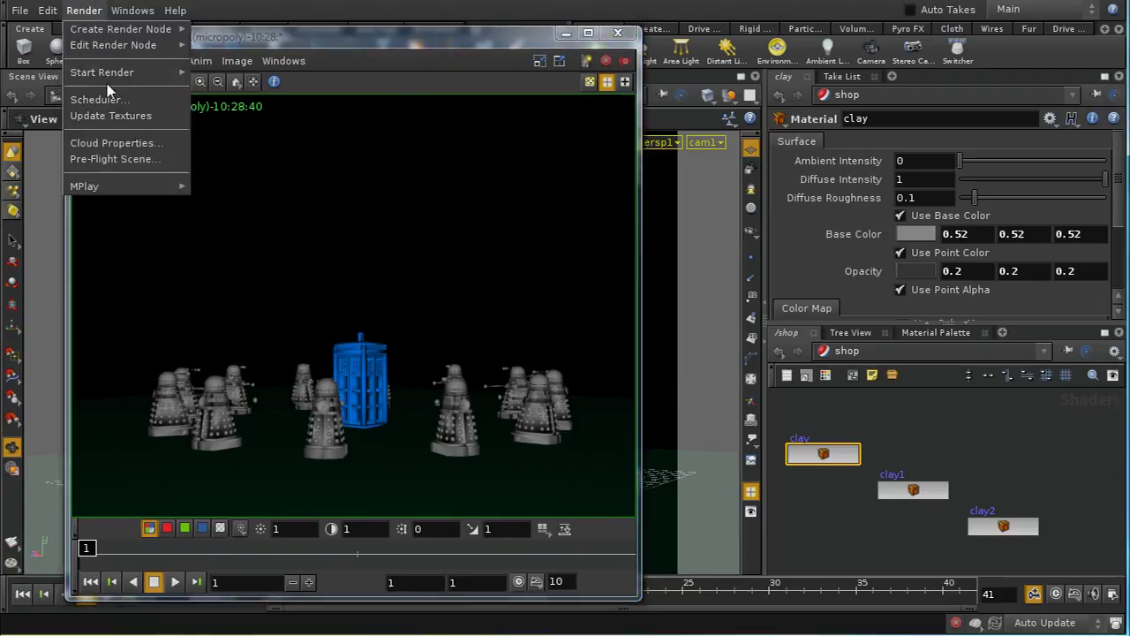
pyautogui.moveTo(159, 73)
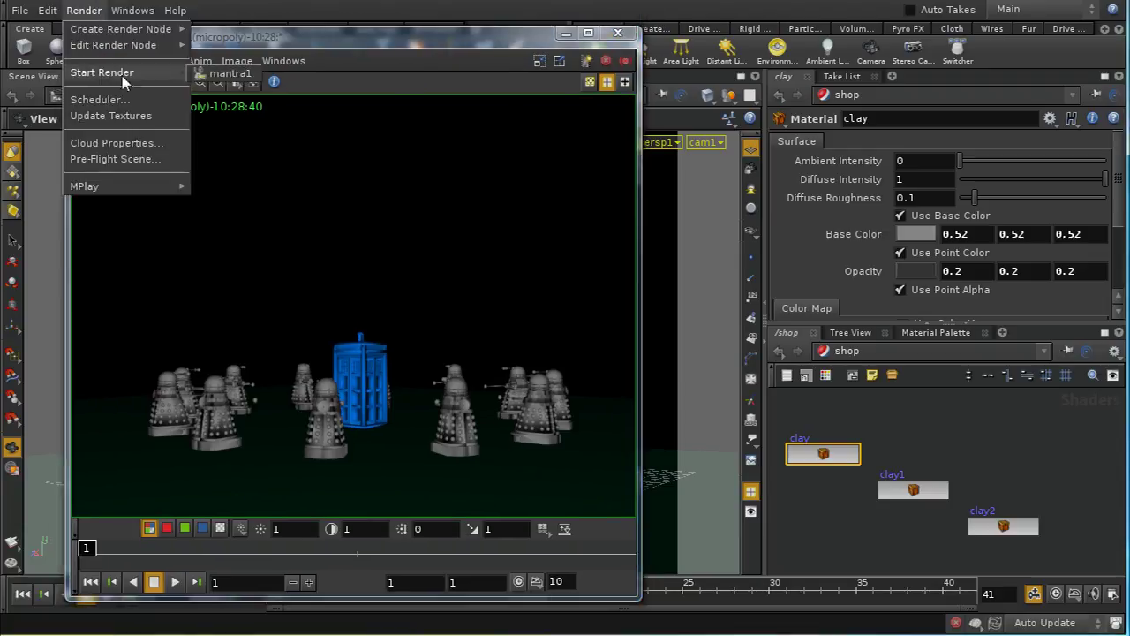
pyautogui.click(204, 75)
pyautogui.click(471, 315)
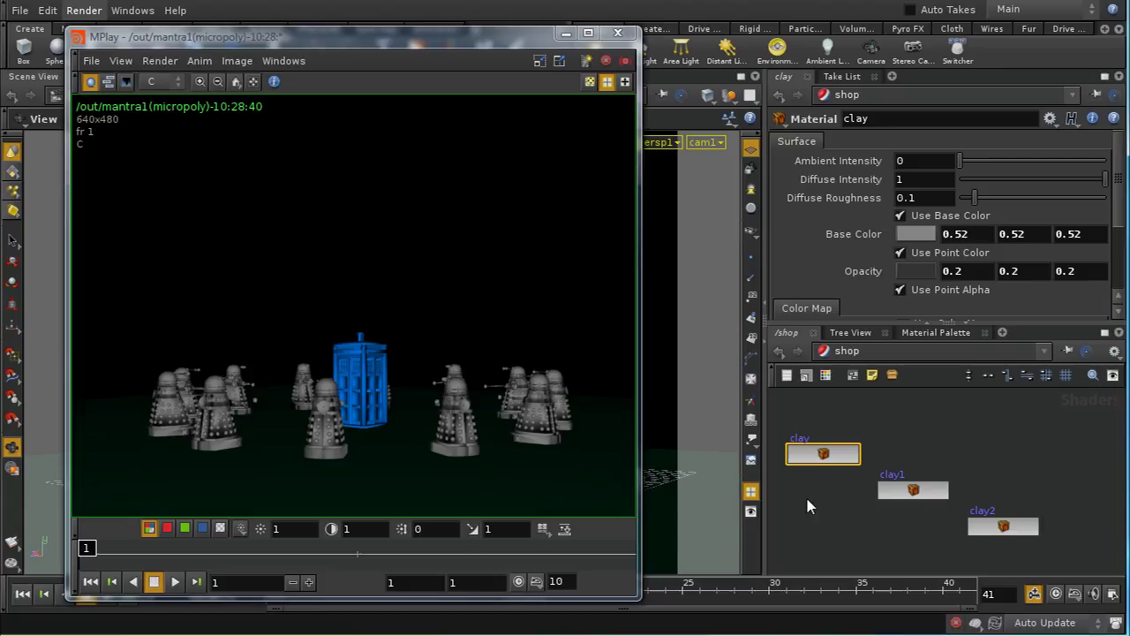
# Inspect the new render's alpha channel close up around the Daleks to the right of the TARDIS.
pyautogui.moveTo(291, 424); pyautogui.dragTo(495, 274)
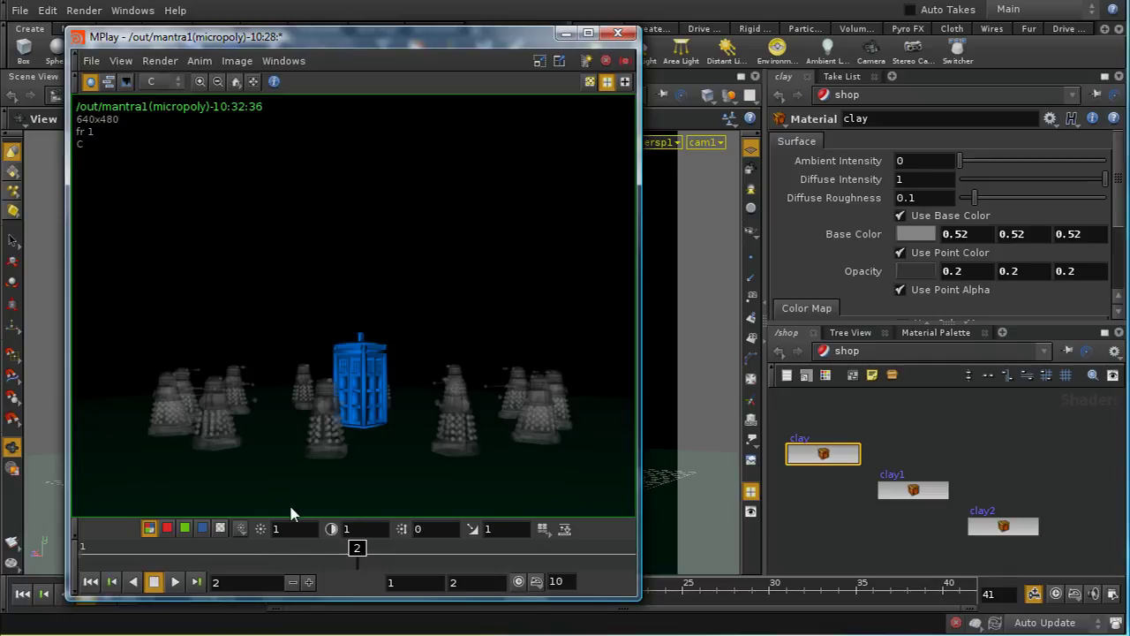
pyautogui.click(220, 529)
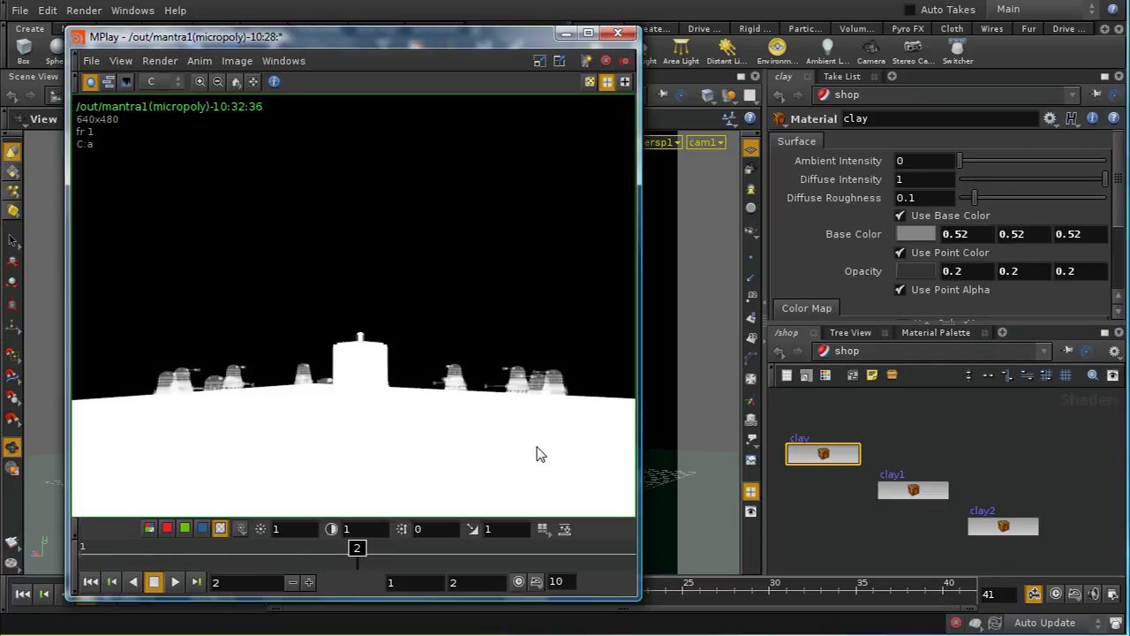
pyautogui.moveTo(536, 446); pyautogui.dragTo(515, 338, button='right')
pyautogui.moveTo(511, 336); pyautogui.dragTo(520, 454, button='middle')
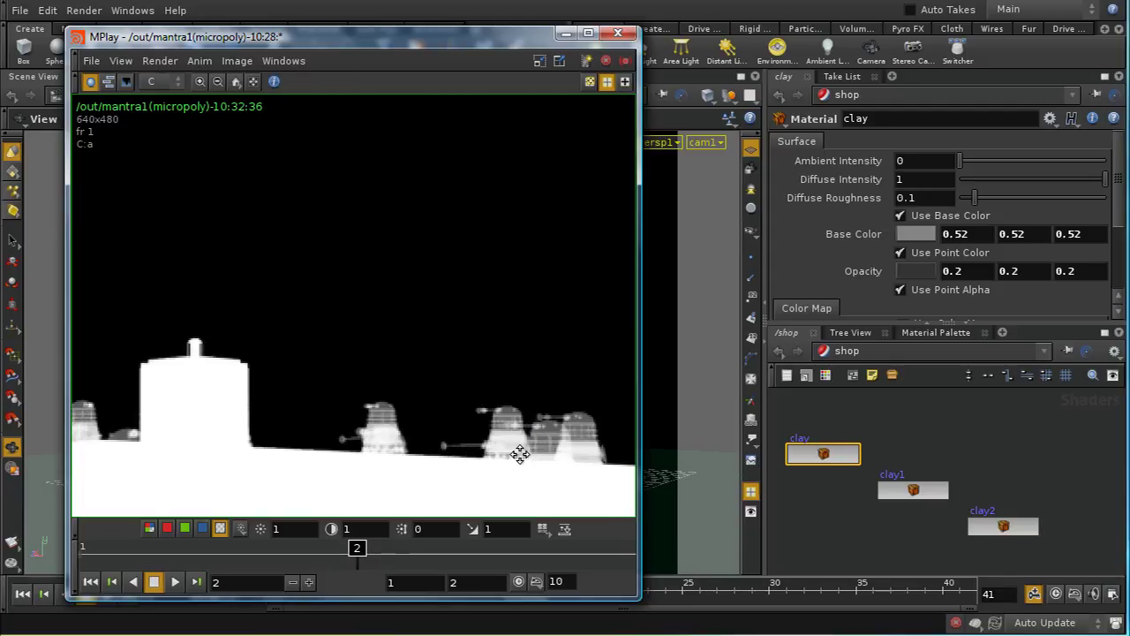
pyautogui.moveTo(520, 435); pyautogui.dragTo(521, 340, button='right')
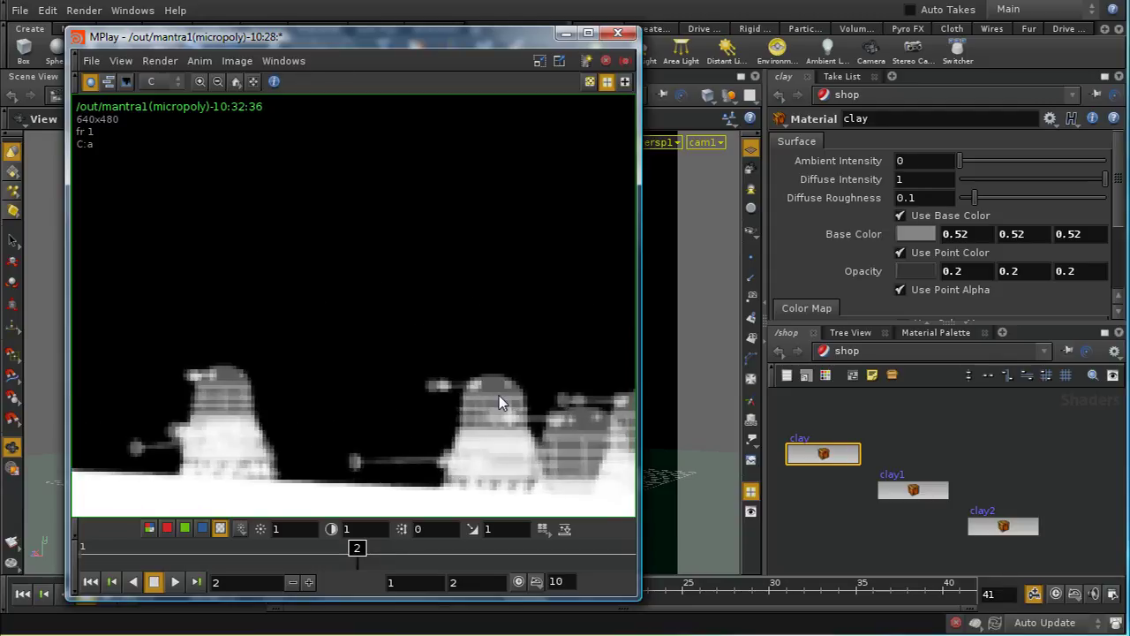
pyautogui.moveTo(487, 443); pyautogui.dragTo(496, 383)
# Close the render viewer and add a Take List pane beside the Composite View.
pyautogui.click(628, 33)
pyautogui.click(365, 76)
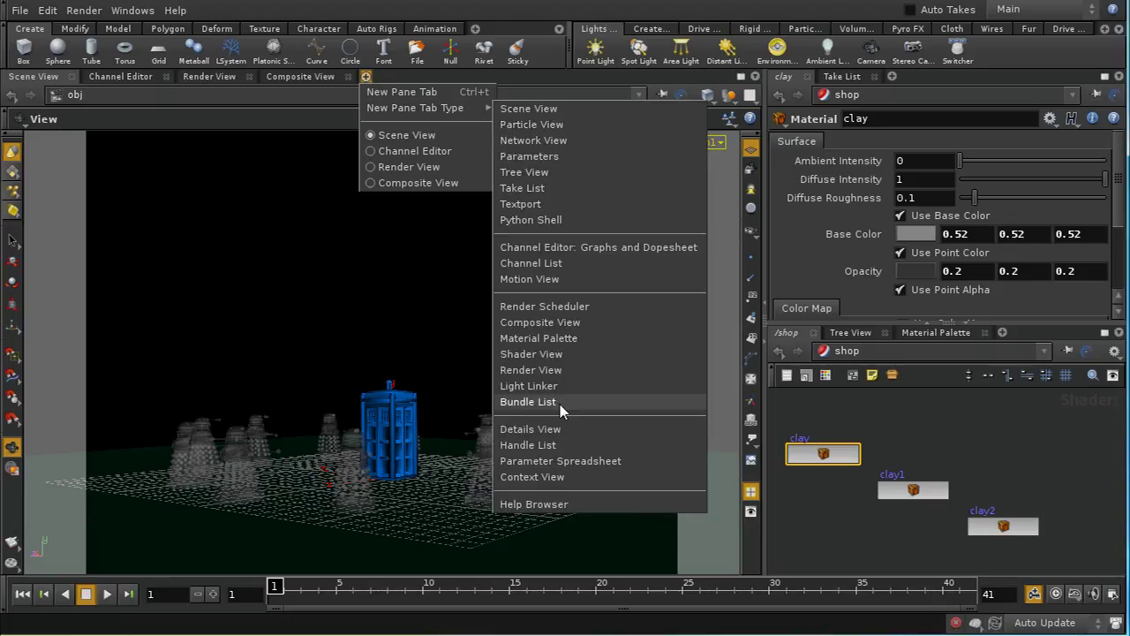
pyautogui.click(547, 189)
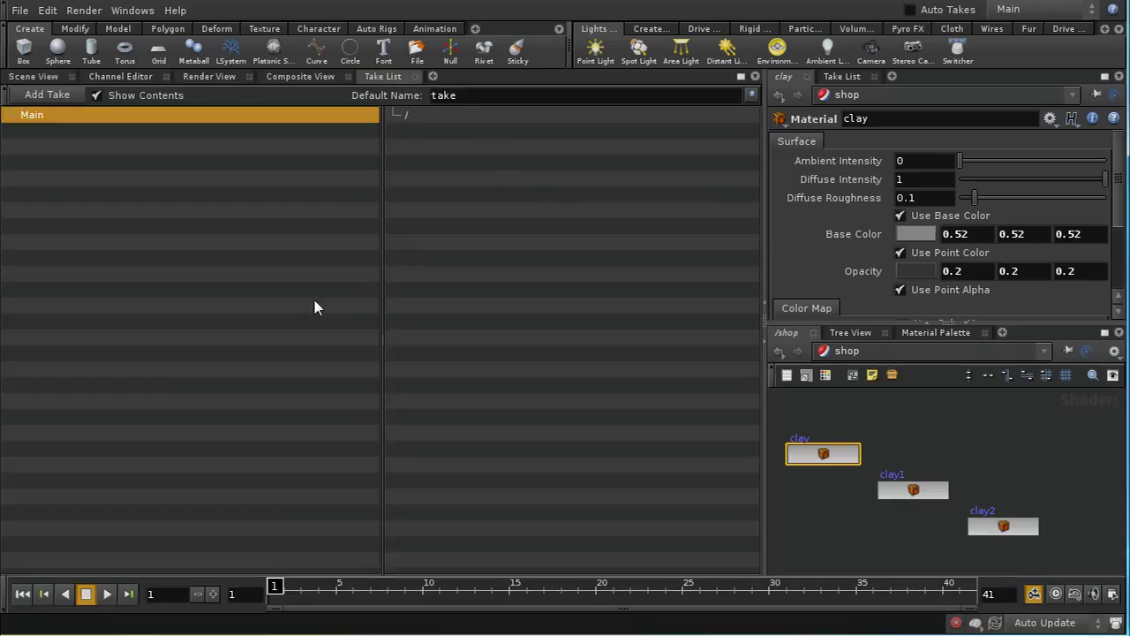
# Append a new take under Main and name it matte_one.
pyautogui.rightClick(49, 119)
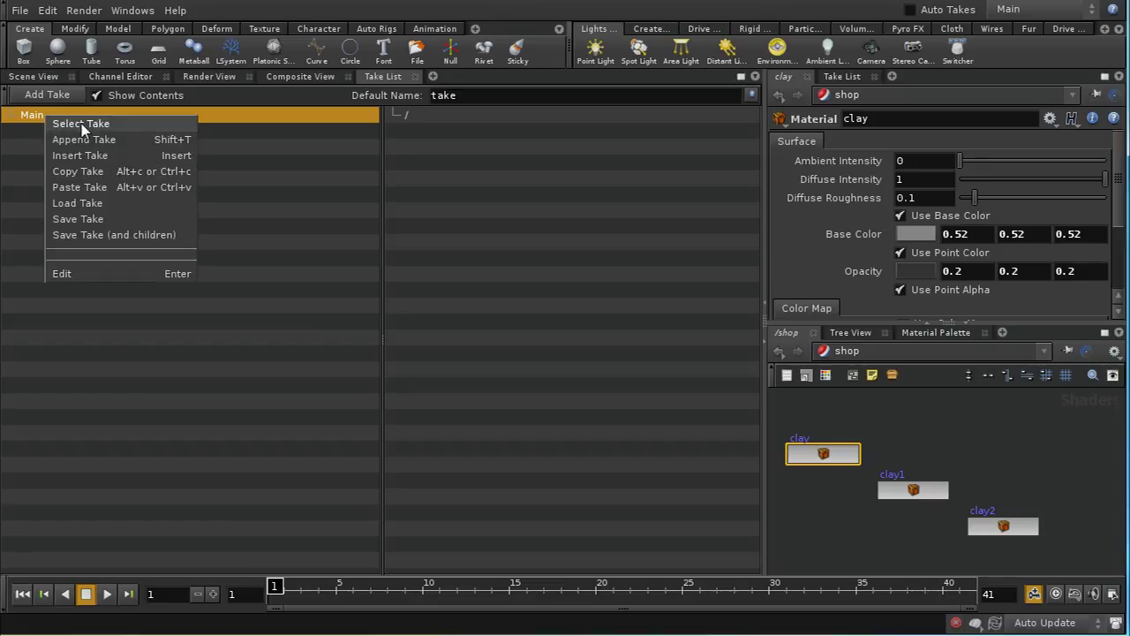
pyautogui.click(129, 144)
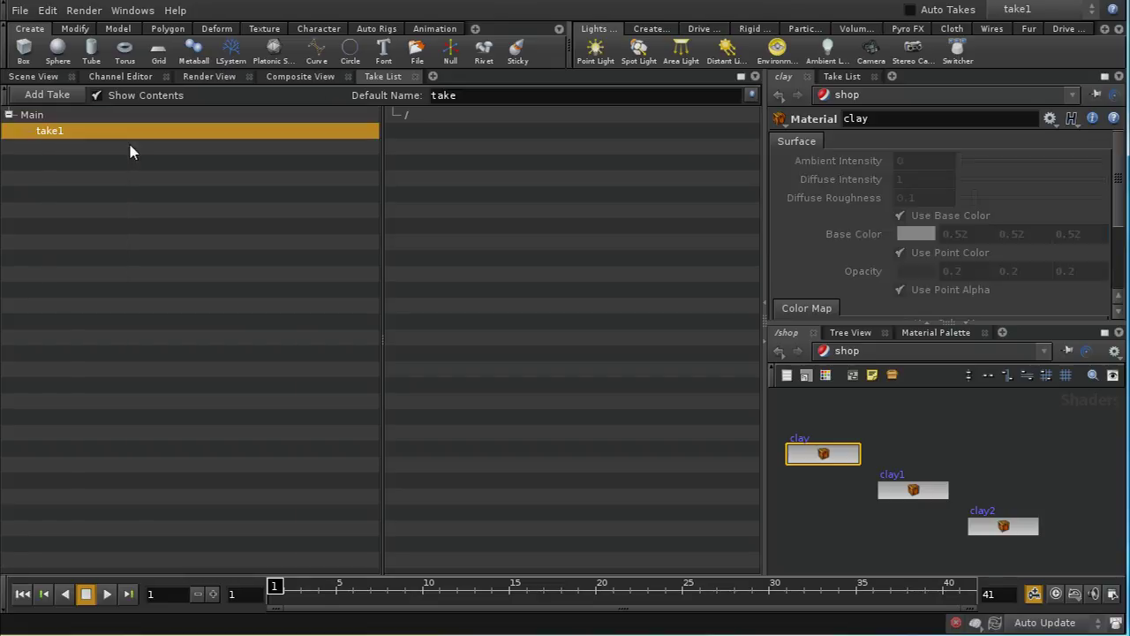
pyautogui.doubleClick(78, 136)
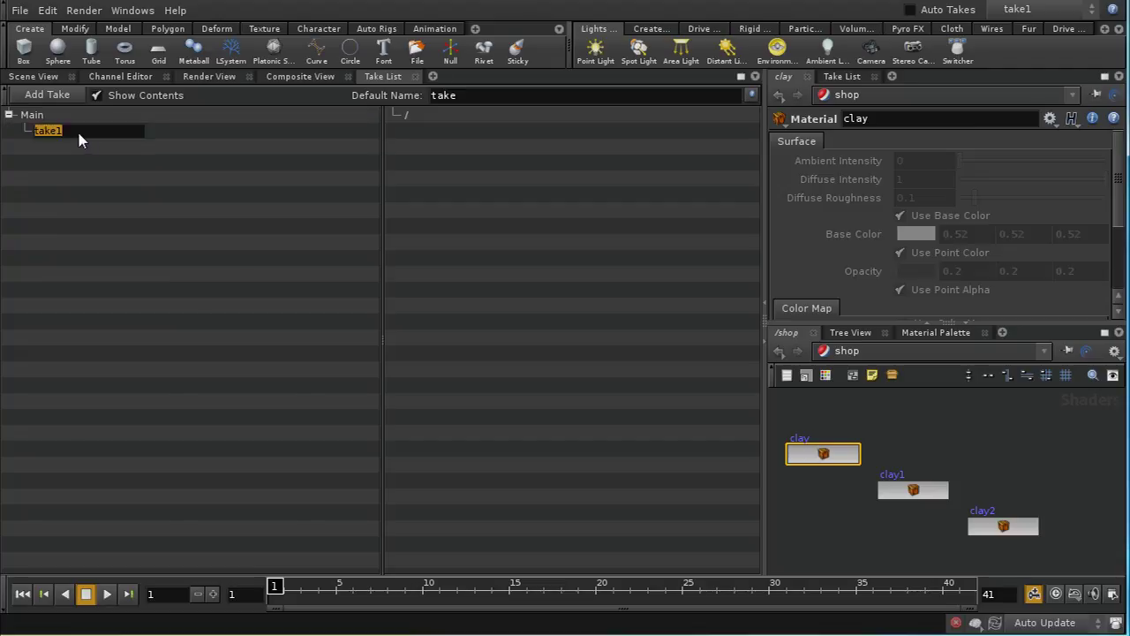
pyautogui.write('matte_one')
pyautogui.press('Return')
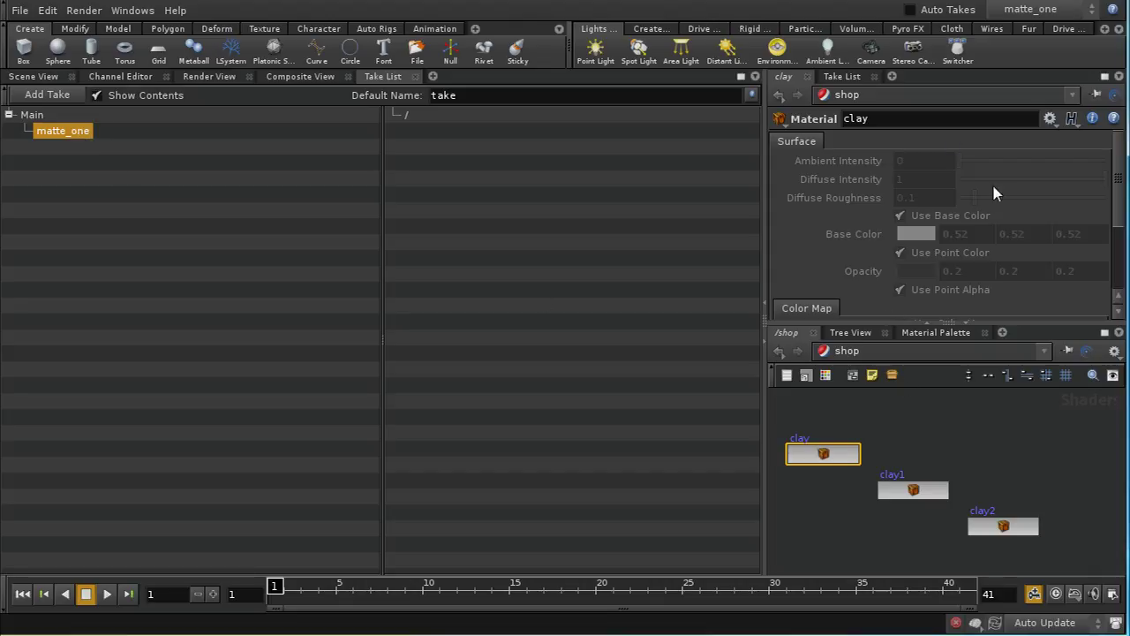
# Include the dalek_ring object's Matte shading parameter in the matte_one take and enable it.
pyautogui.click(875, 352)
pyautogui.click(900, 411)
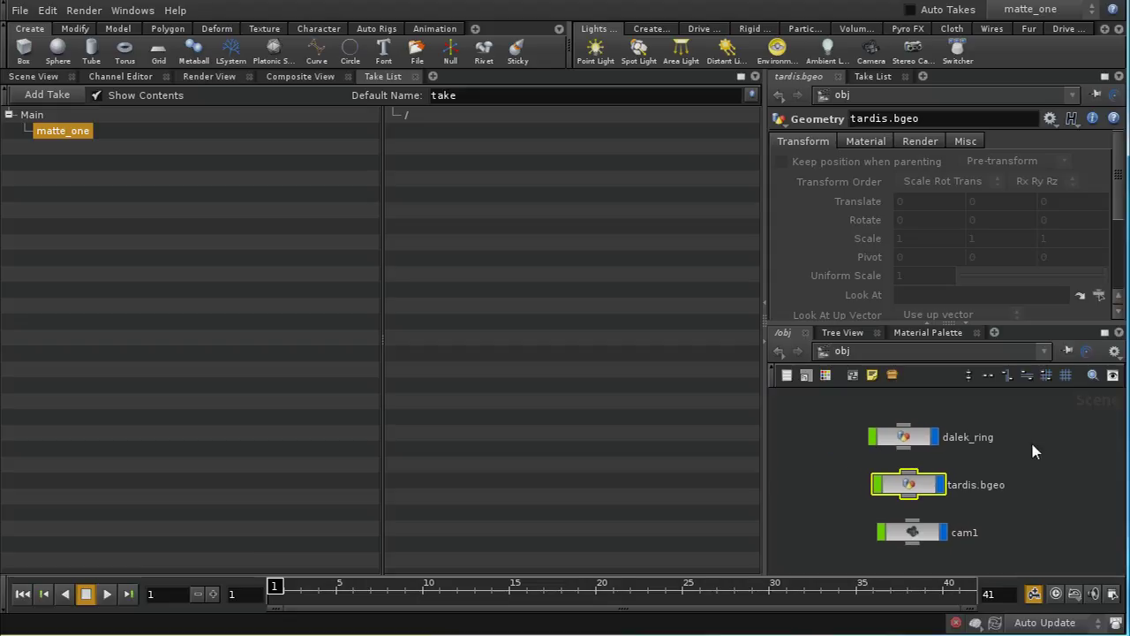
pyautogui.moveTo(1031, 440); pyautogui.dragTo(1036, 458, button='middle')
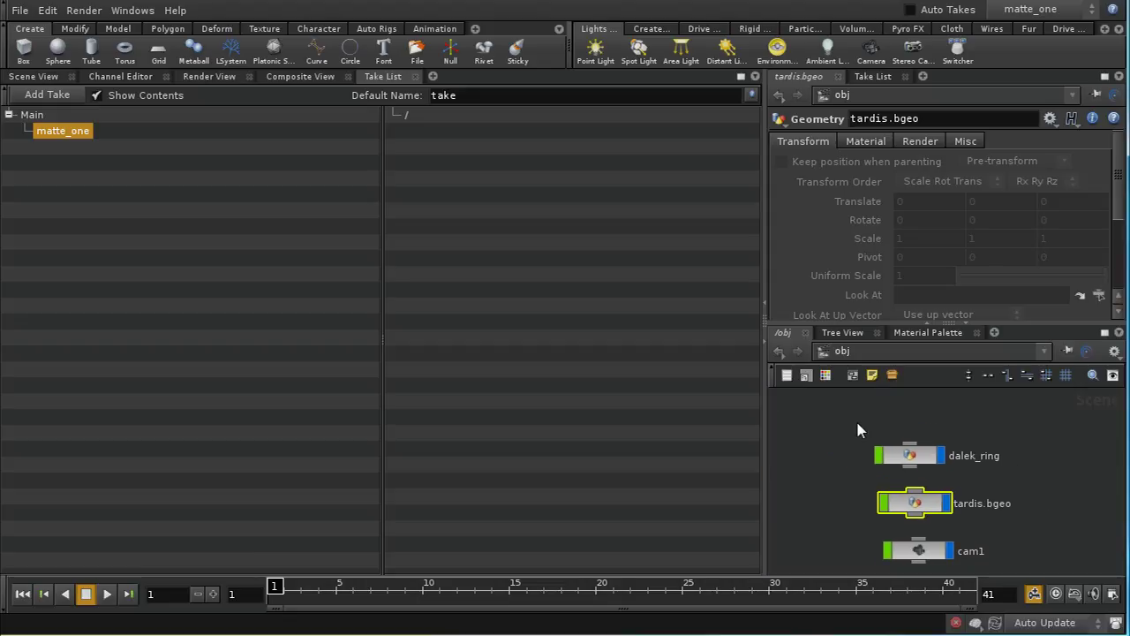
pyautogui.moveTo(854, 416); pyautogui.dragTo(967, 487)
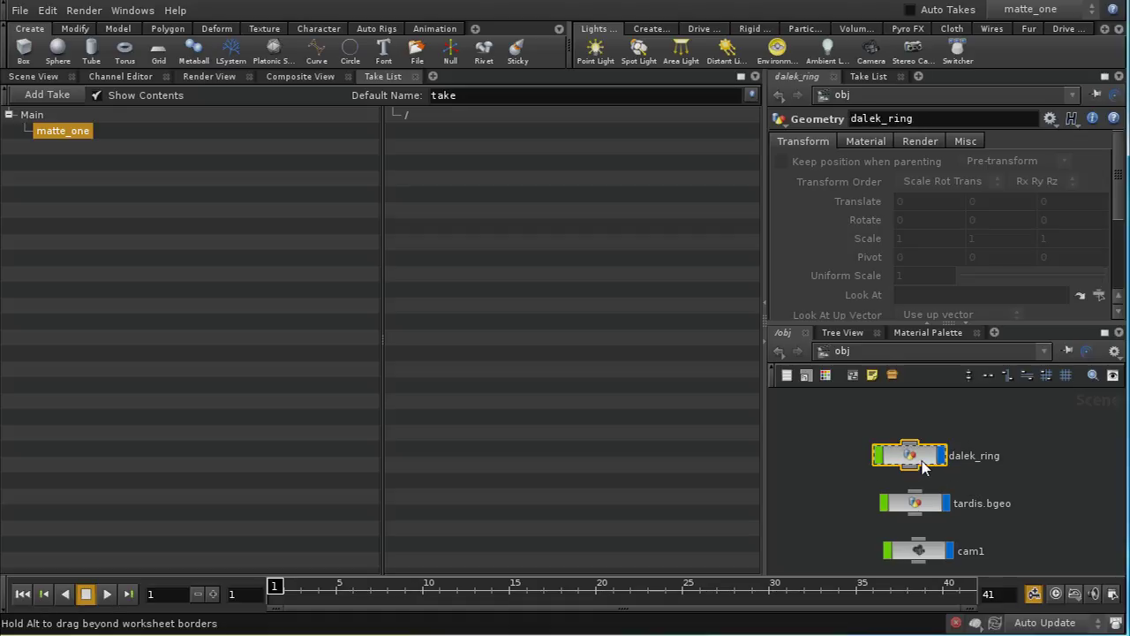
pyautogui.click(918, 142)
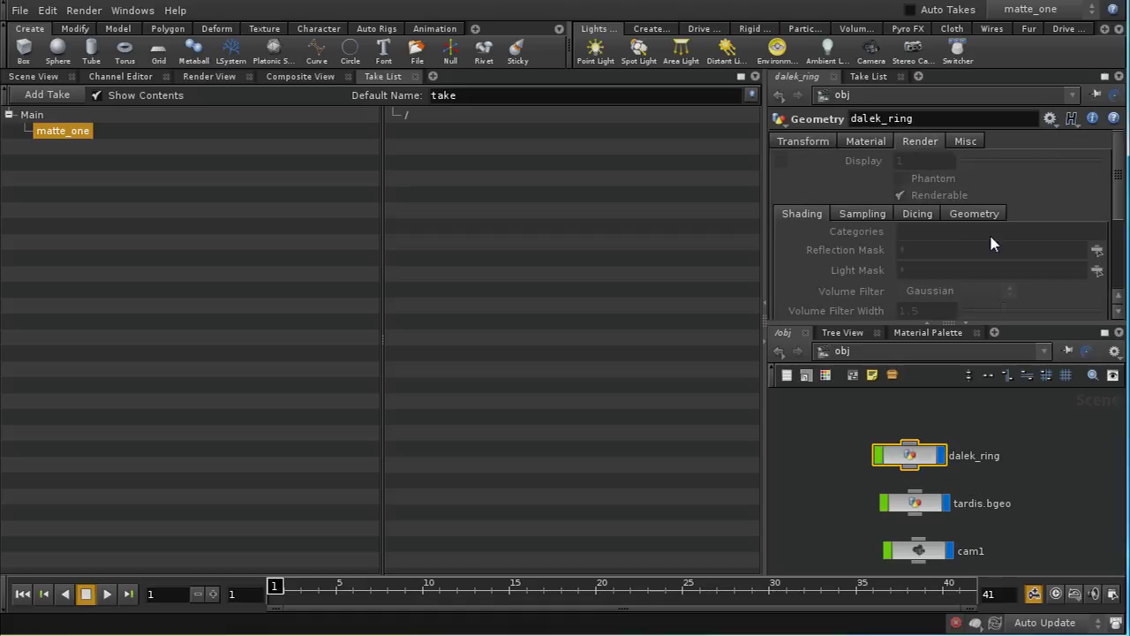
pyautogui.moveTo(1119, 186); pyautogui.dragTo(1119, 215)
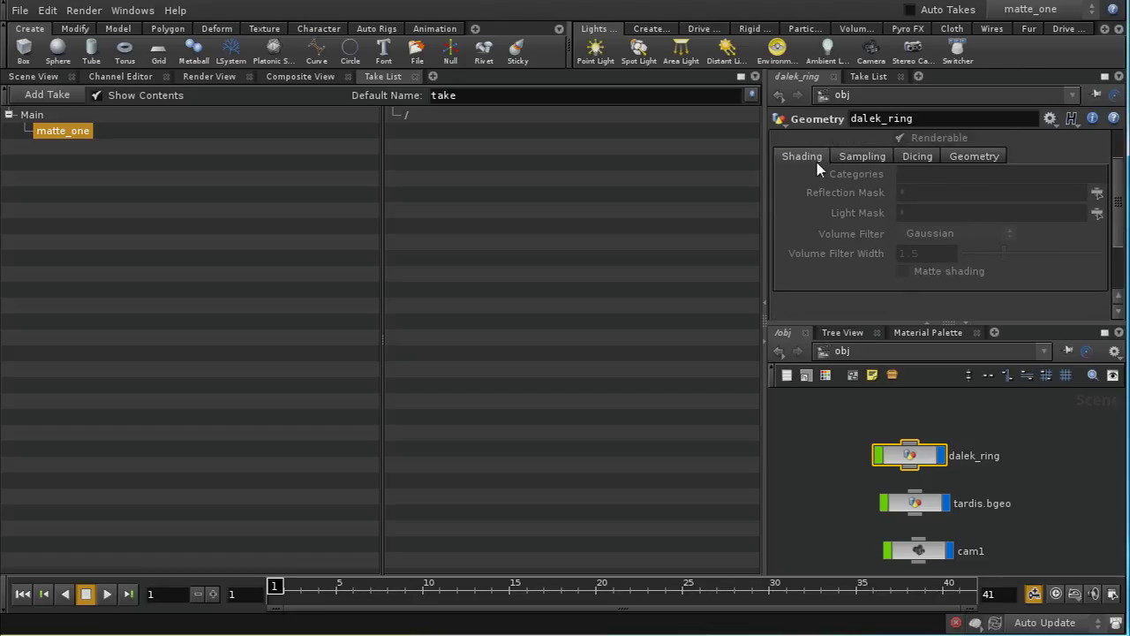
pyautogui.rightClick(960, 275)
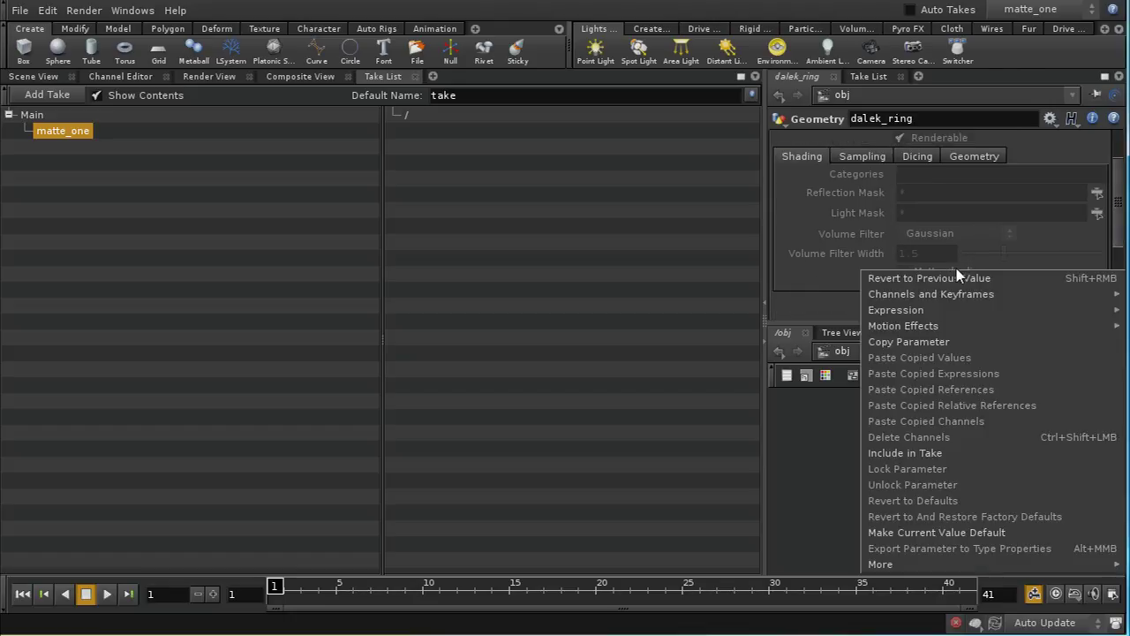
pyautogui.click(963, 454)
pyautogui.click(904, 270)
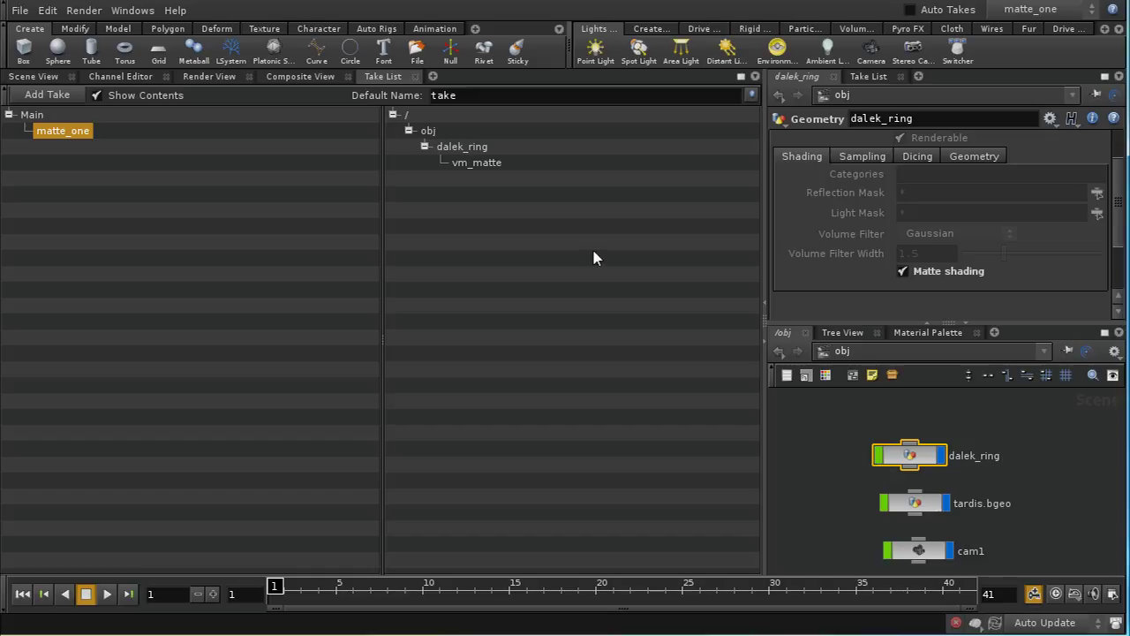
# Return to the scene view and show the mantra1 render node's parameters in the out network.
pyautogui.click(36, 77)
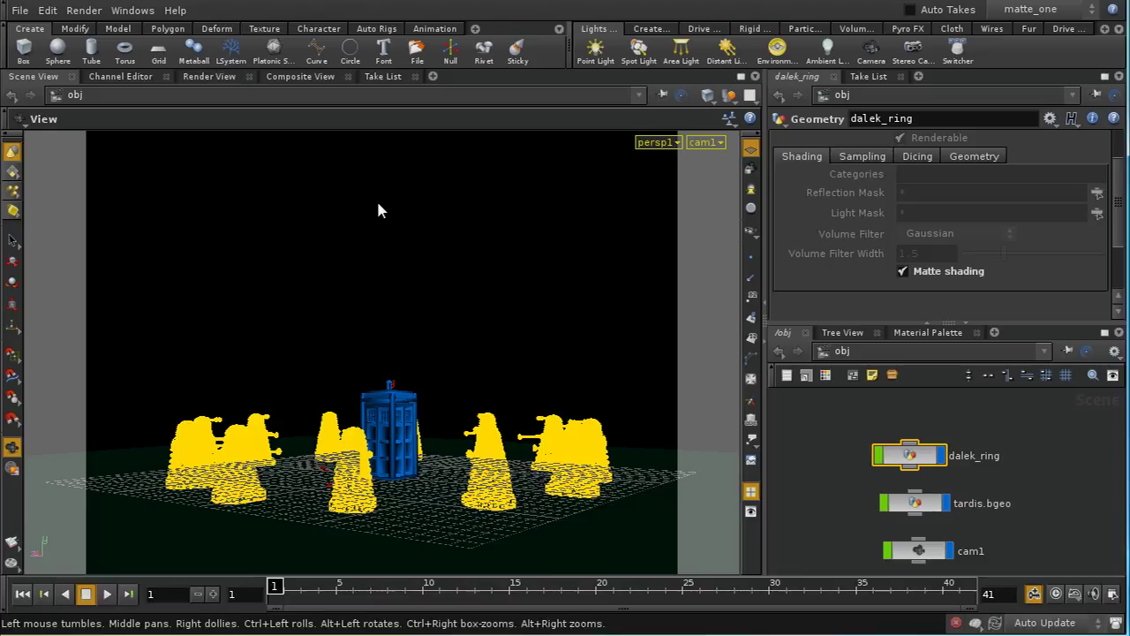
pyautogui.click(91, 11)
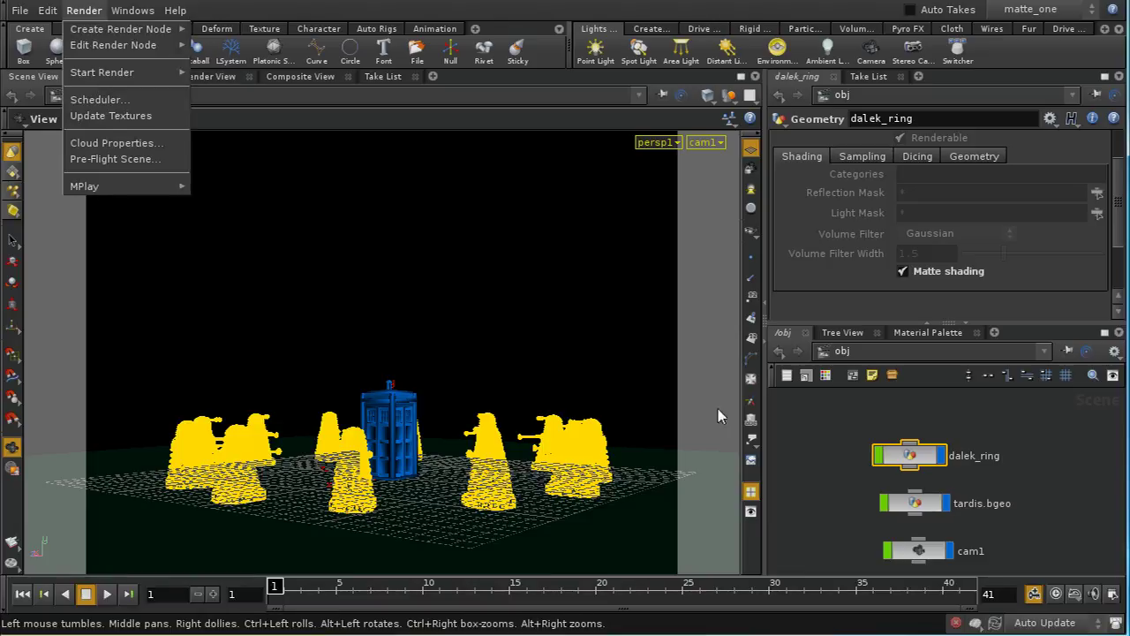
pyautogui.click(803, 480)
pyautogui.click(849, 356)
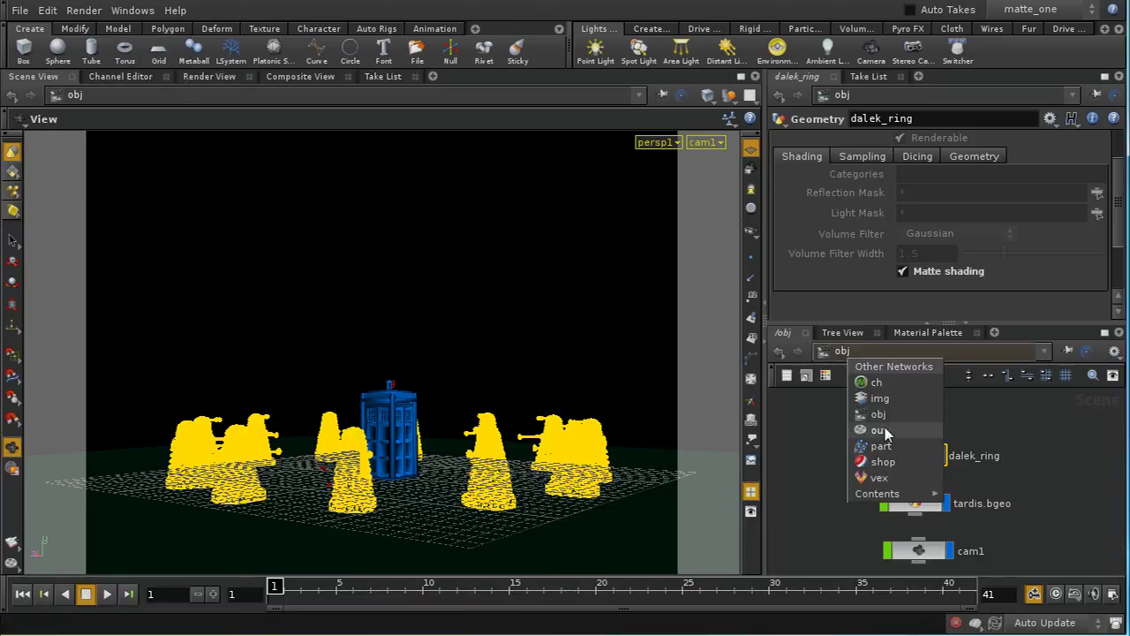
pyautogui.click(881, 430)
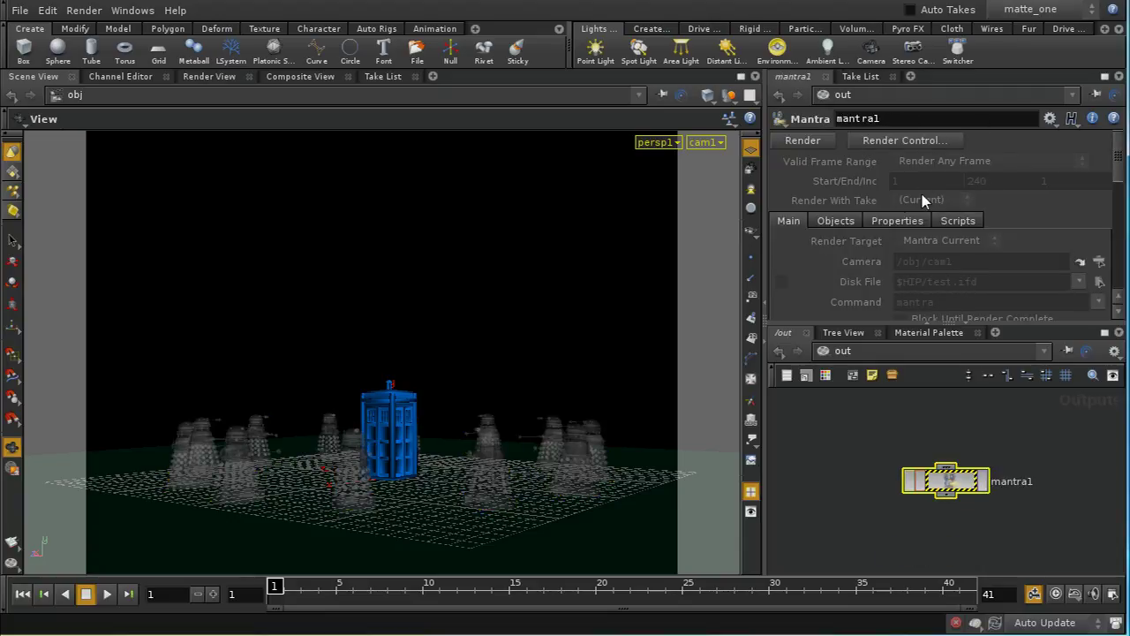
pyautogui.click(1023, 11)
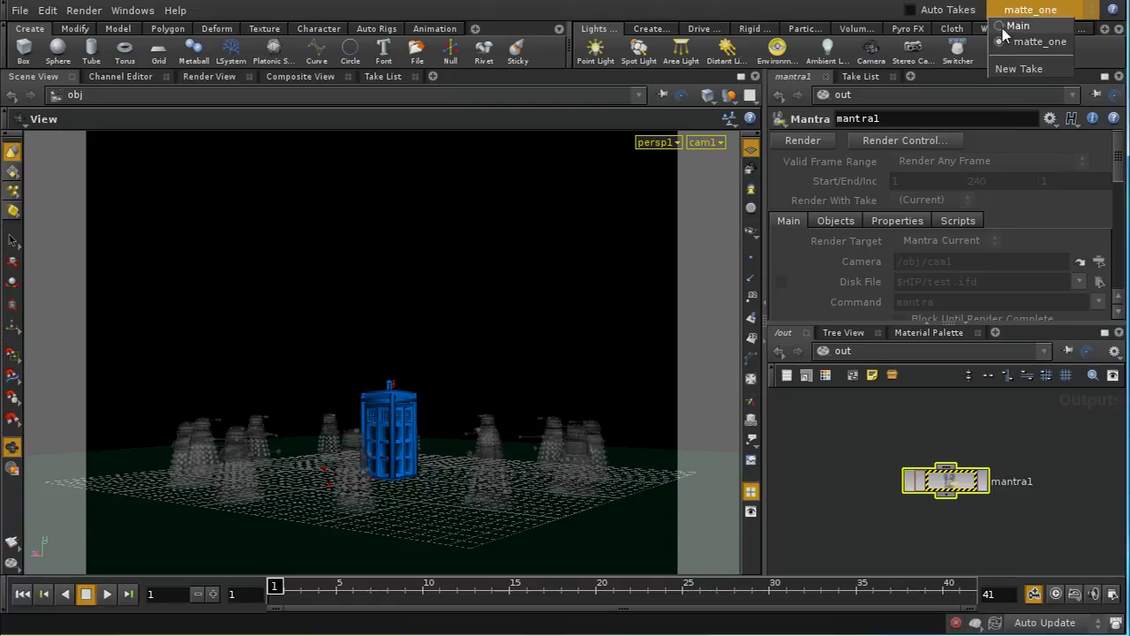
pyautogui.click(1007, 9)
pyautogui.click(1092, 10)
pyautogui.click(1055, 13)
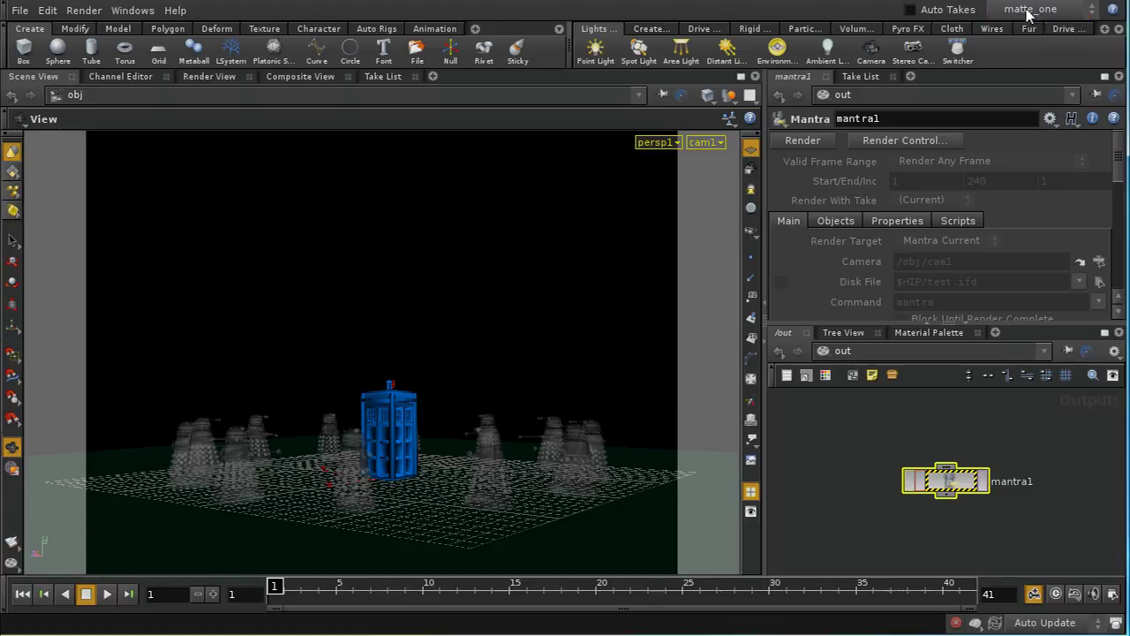
# Make Main the current take and set mantra1 to render with the matte_one take.
pyautogui.click(1029, 13)
pyautogui.click(1015, 26)
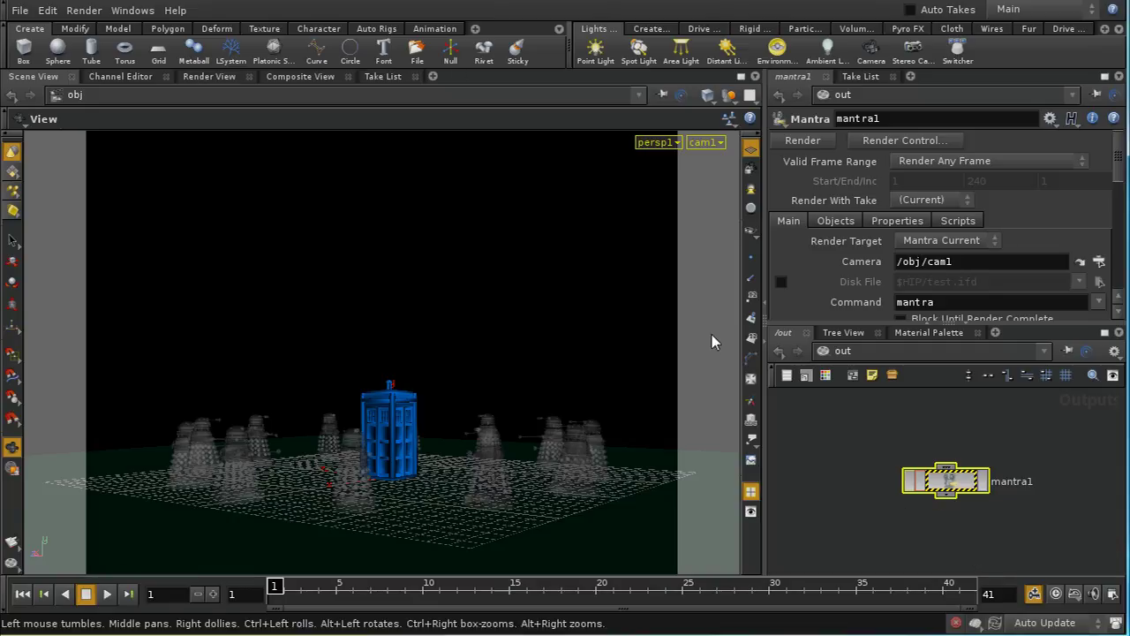
pyautogui.click(382, 77)
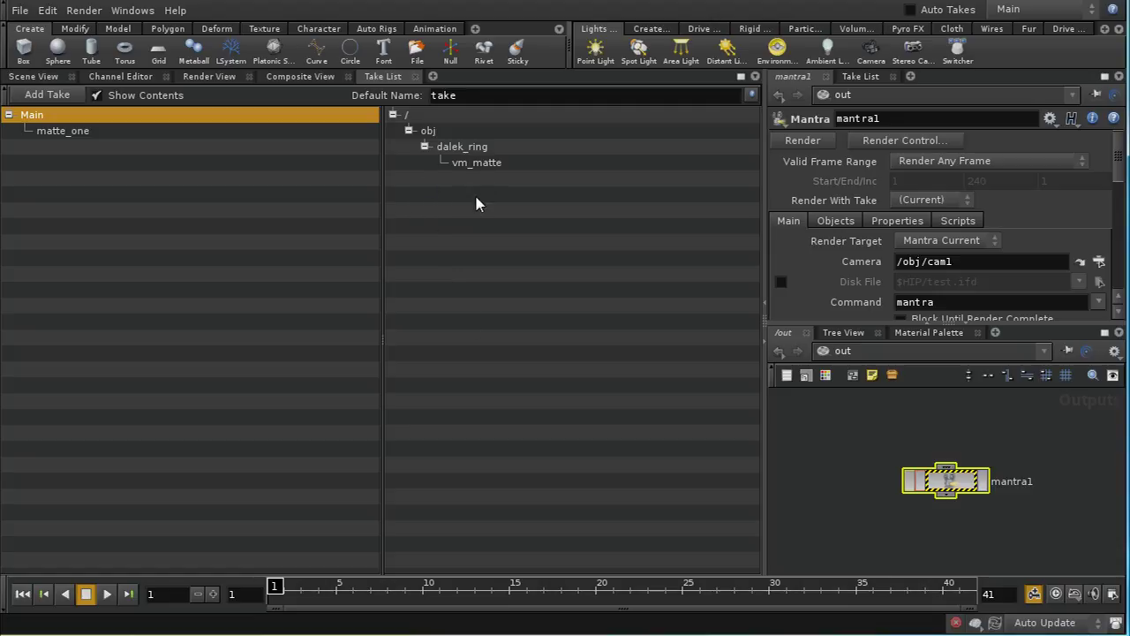
pyautogui.click(35, 77)
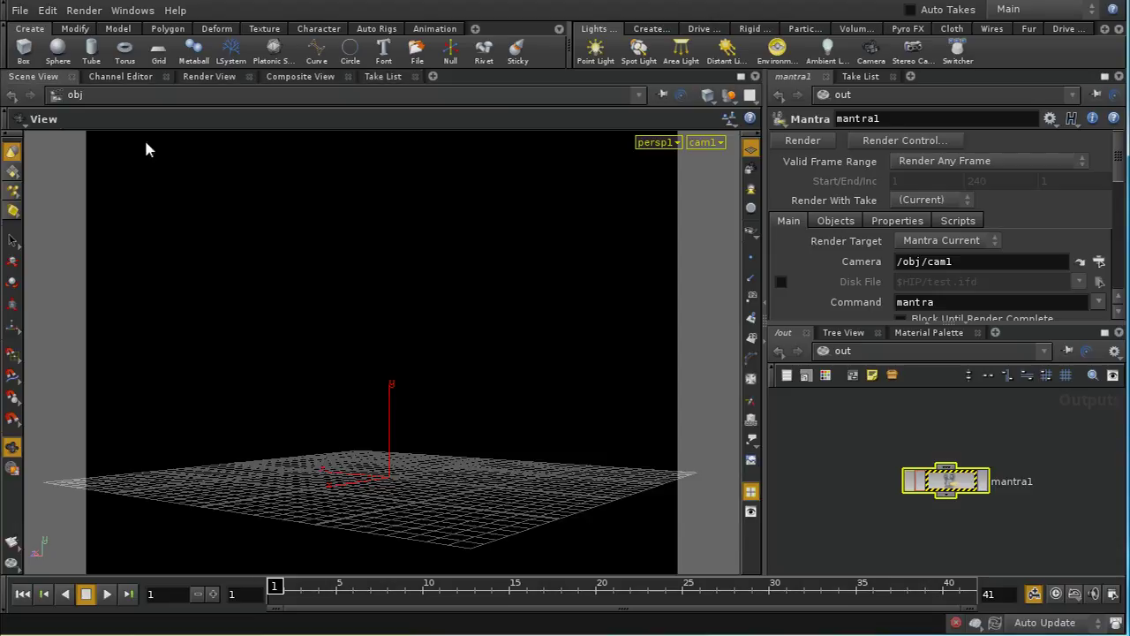
pyautogui.click(932, 201)
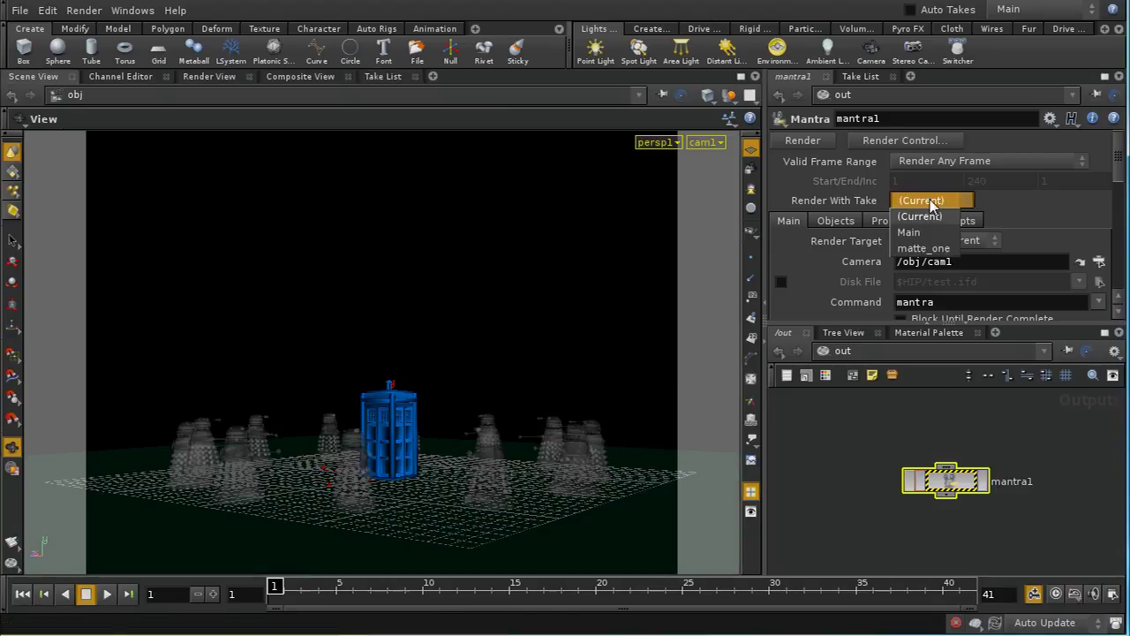
pyautogui.click(923, 248)
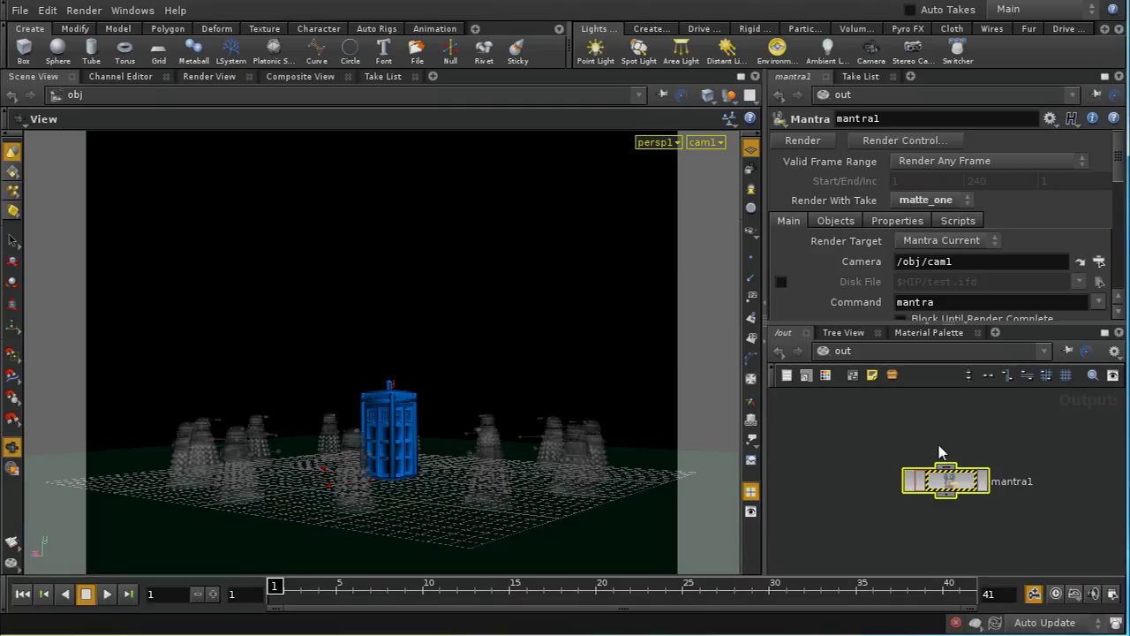
# Render mantra1, examine the image's alpha channel in the render viewer, and close the viewer.
pyautogui.click(984, 481)
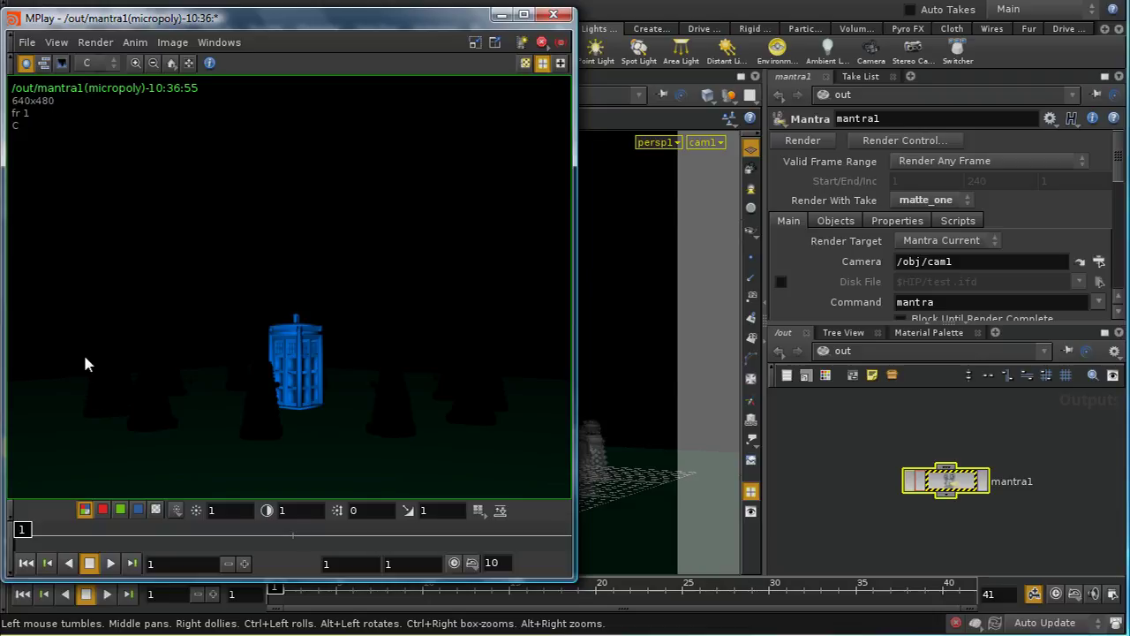
pyautogui.click(156, 510)
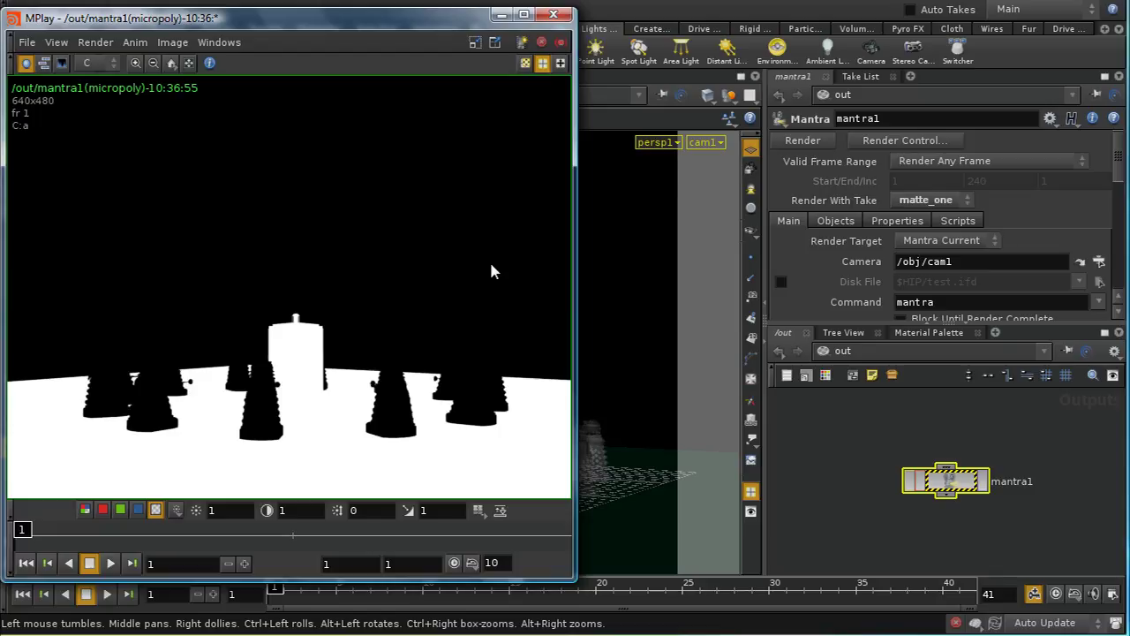
pyautogui.click(552, 15)
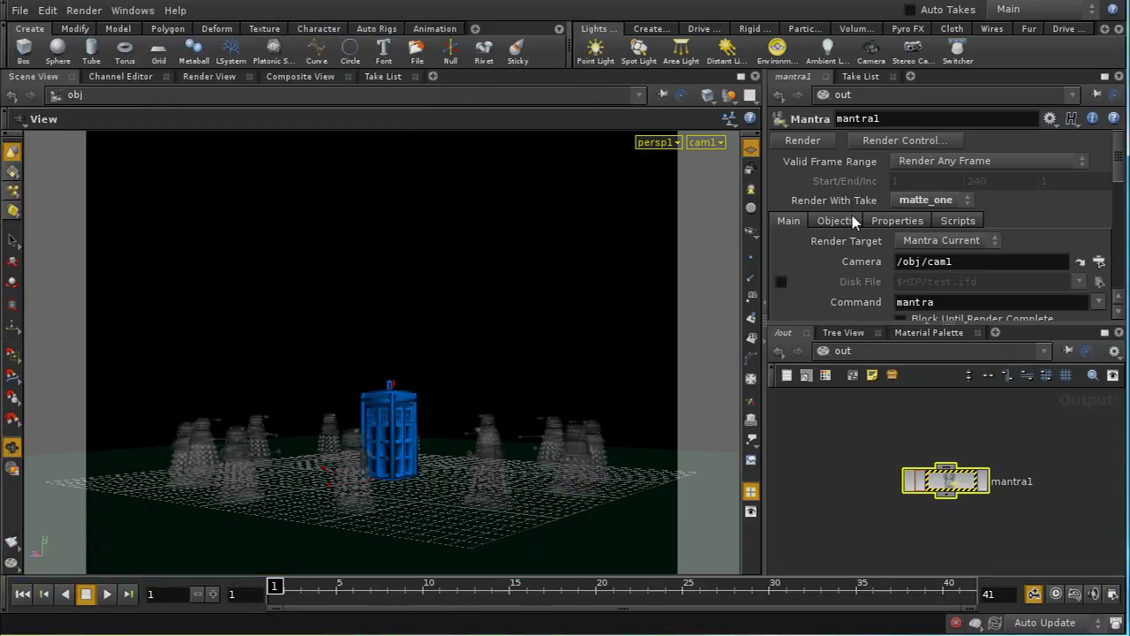
# Set mantra1's output picture to $HIP/image_one.pic.
pyautogui.click(883, 222)
pyautogui.doubleClick(918, 282)
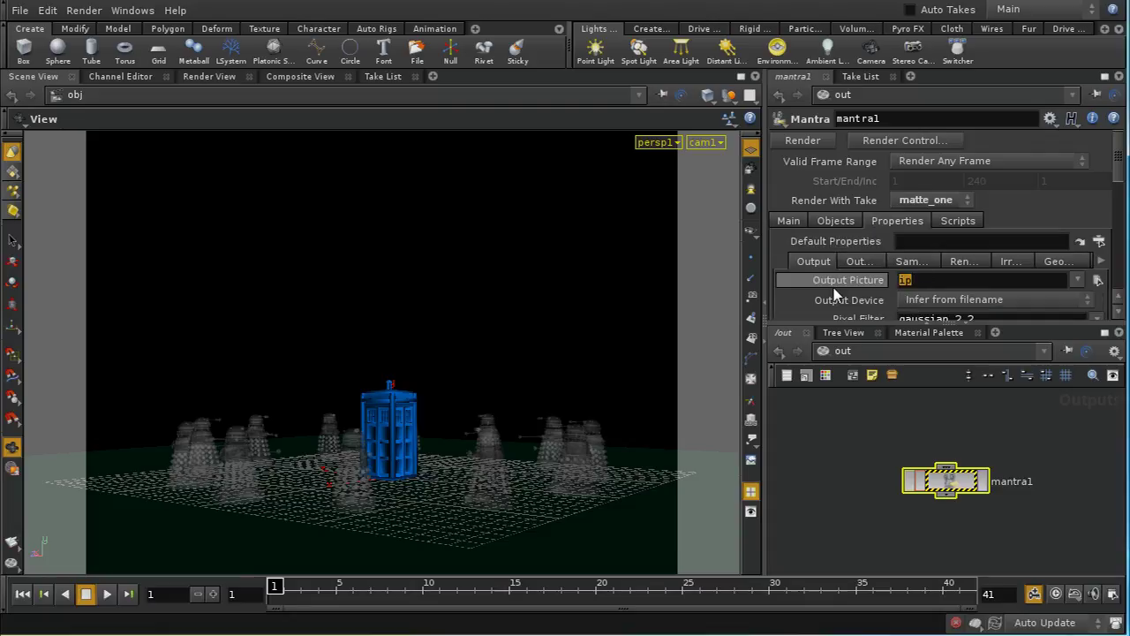
pyautogui.write('IP')
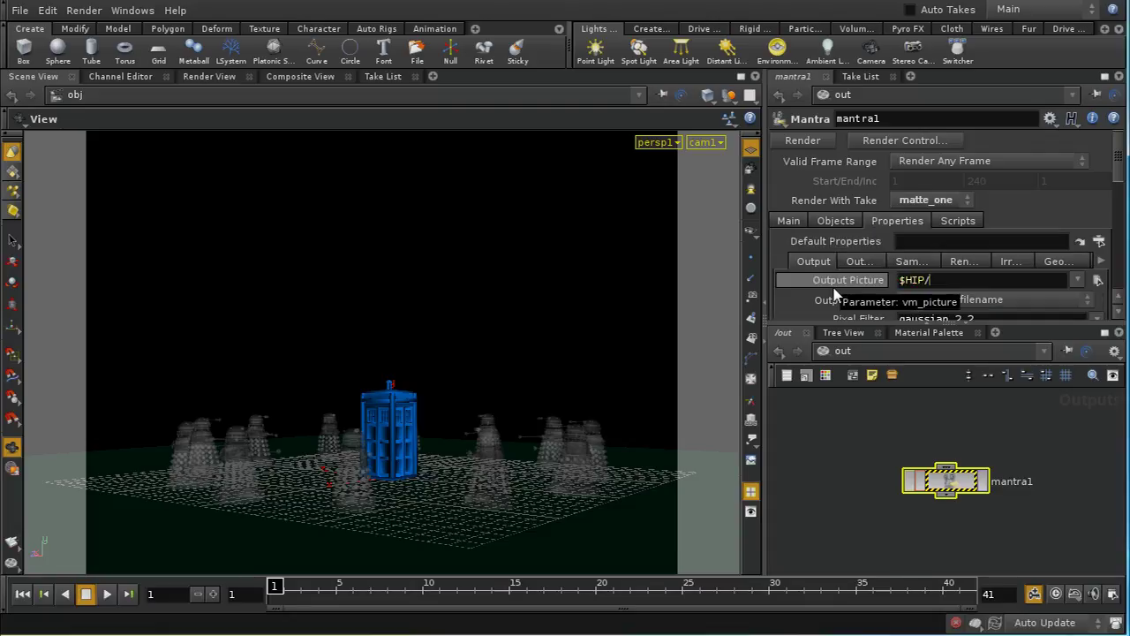
pyautogui.write('/image_one.pic')
pyautogui.press('Return')
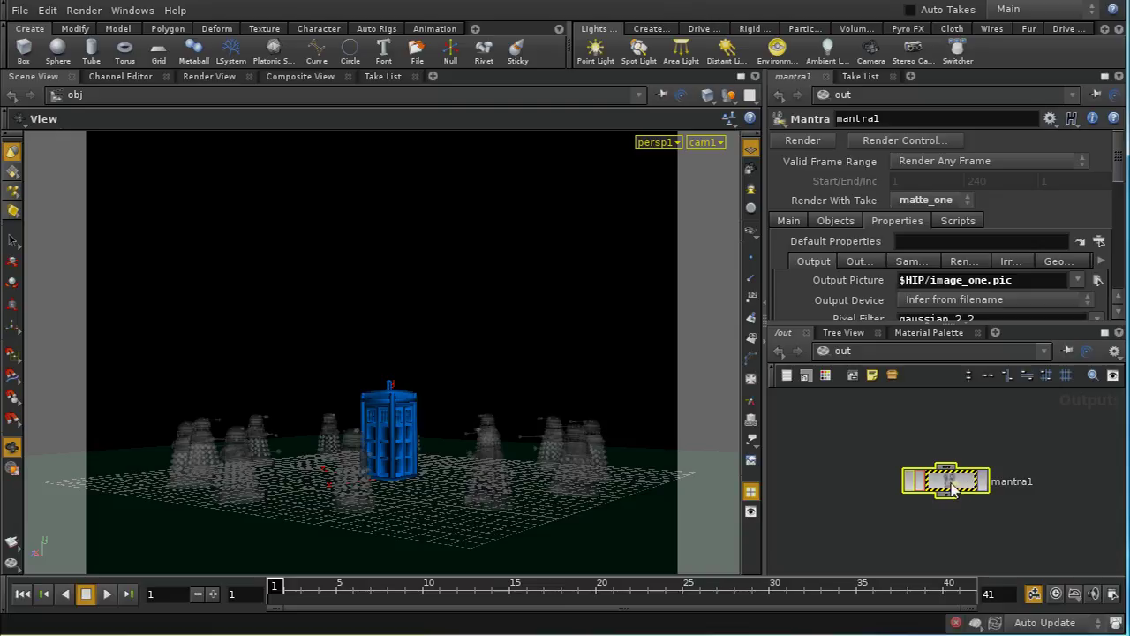
# Duplicate the mantra1 render node and place the copy directly below it in the out network.
pyautogui.hotkey('ctrl', 'c')
pyautogui.hotkey('ctrl', 'v')
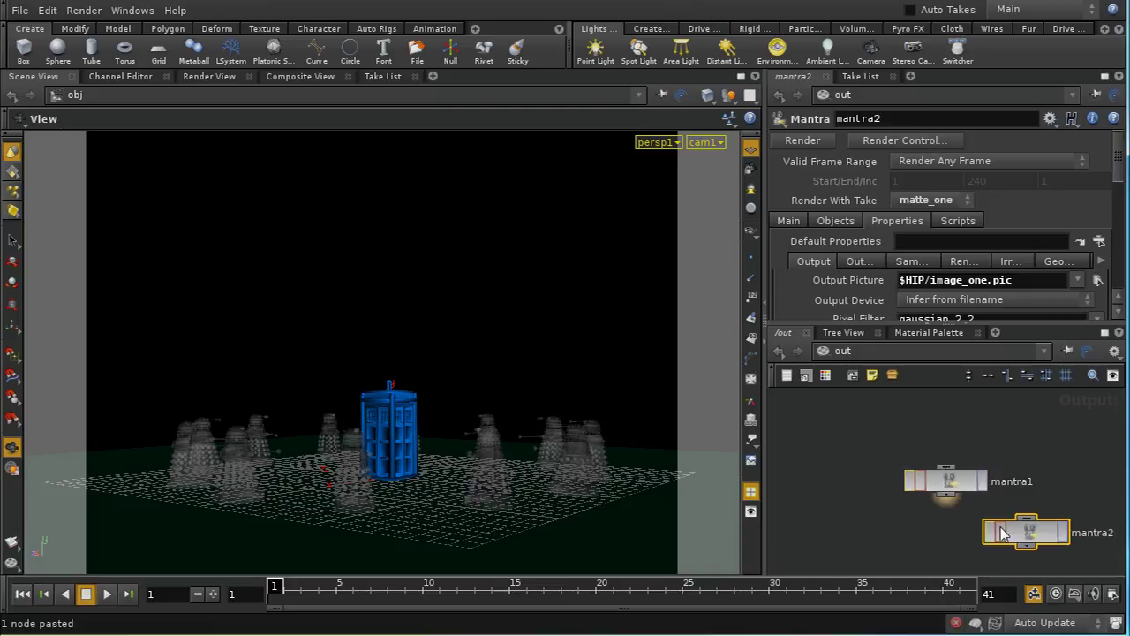
pyautogui.moveTo(1024, 530); pyautogui.dragTo(958, 548)
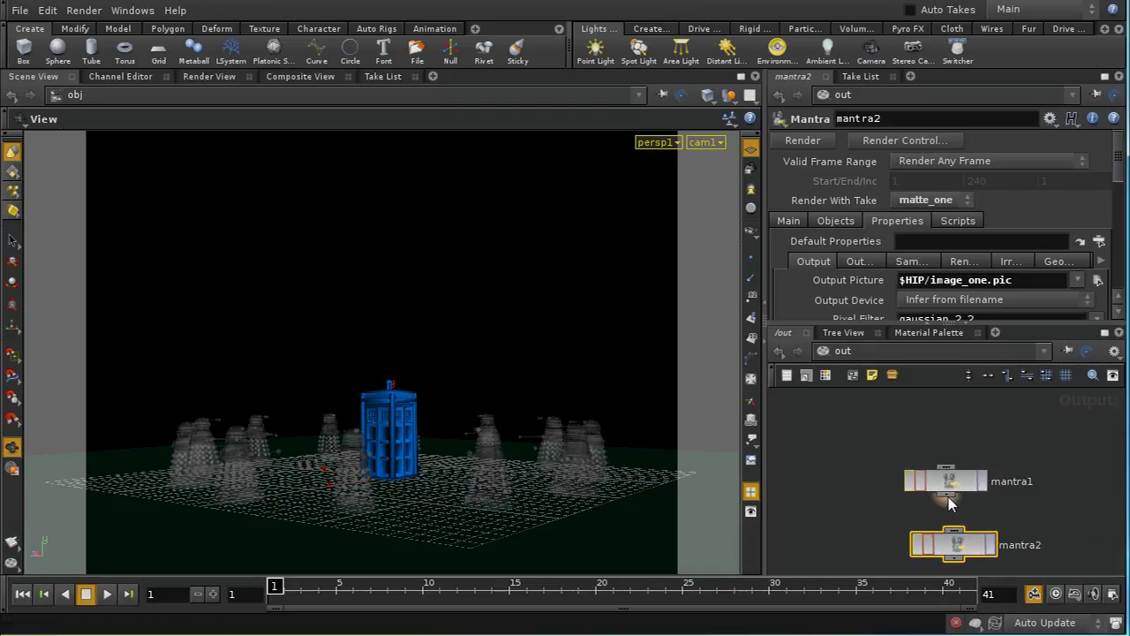
pyautogui.moveTo(947, 494); pyautogui.dragTo(953, 527)
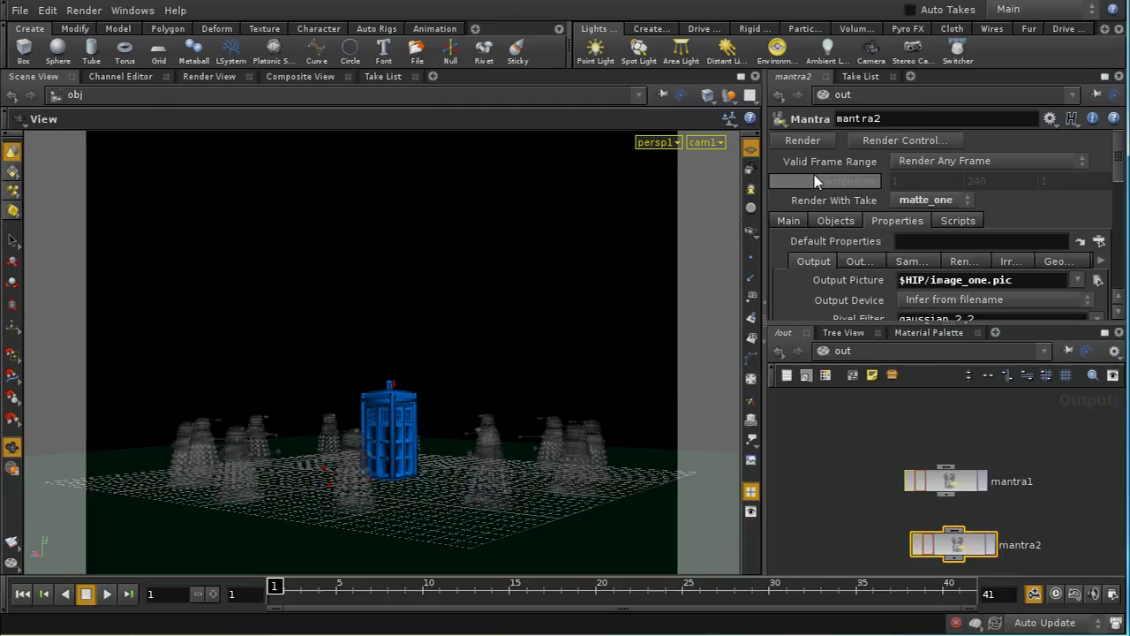
# Append another take under Main and name it matte_tardis.
pyautogui.click(382, 77)
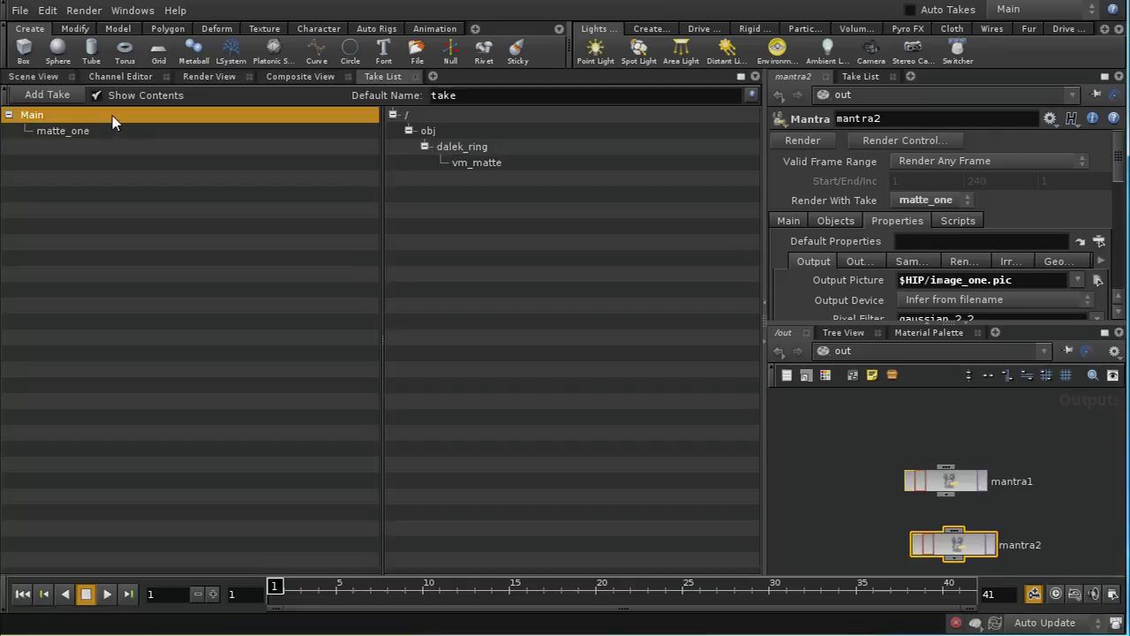
pyautogui.rightClick(30, 117)
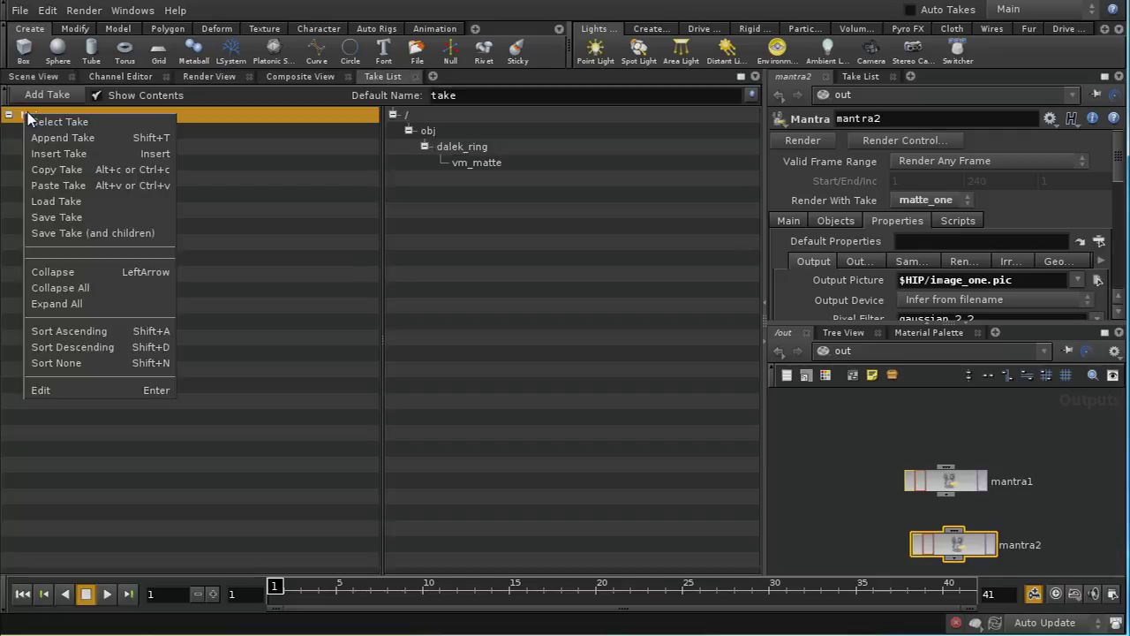
pyautogui.click(40, 135)
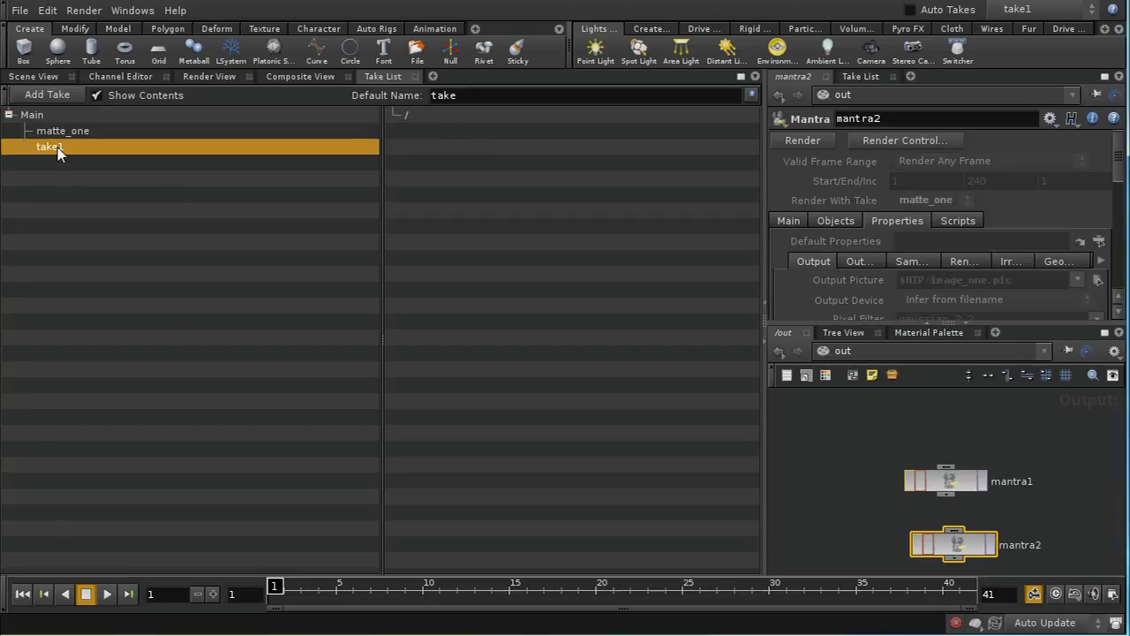
pyautogui.doubleClick(58, 152)
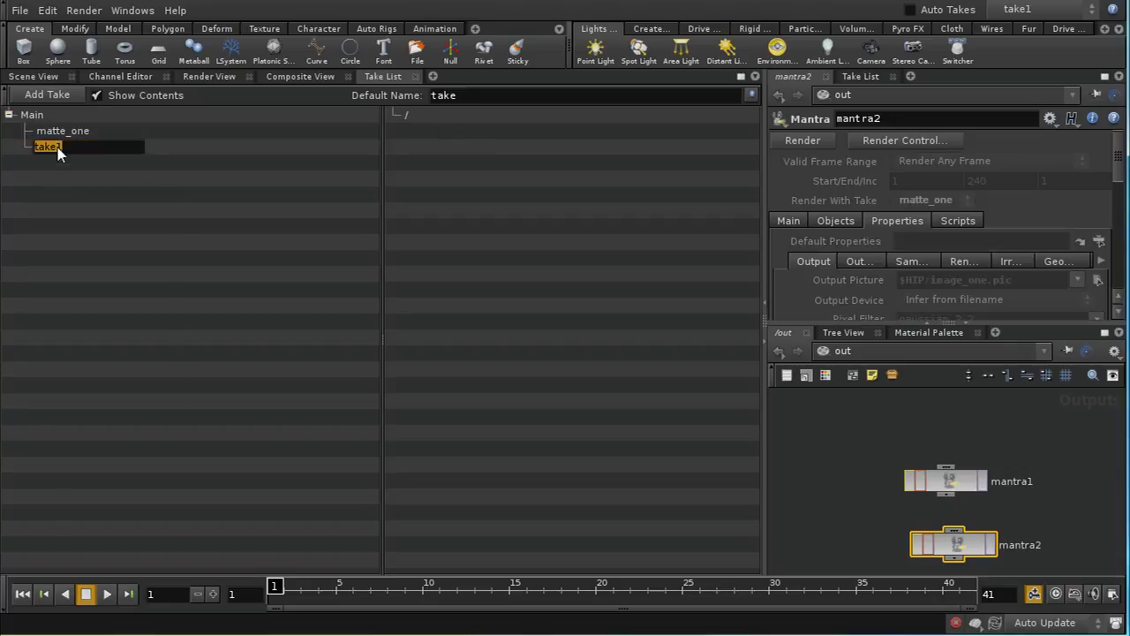
pyautogui.write('matte_tw')
pyautogui.press('Return')
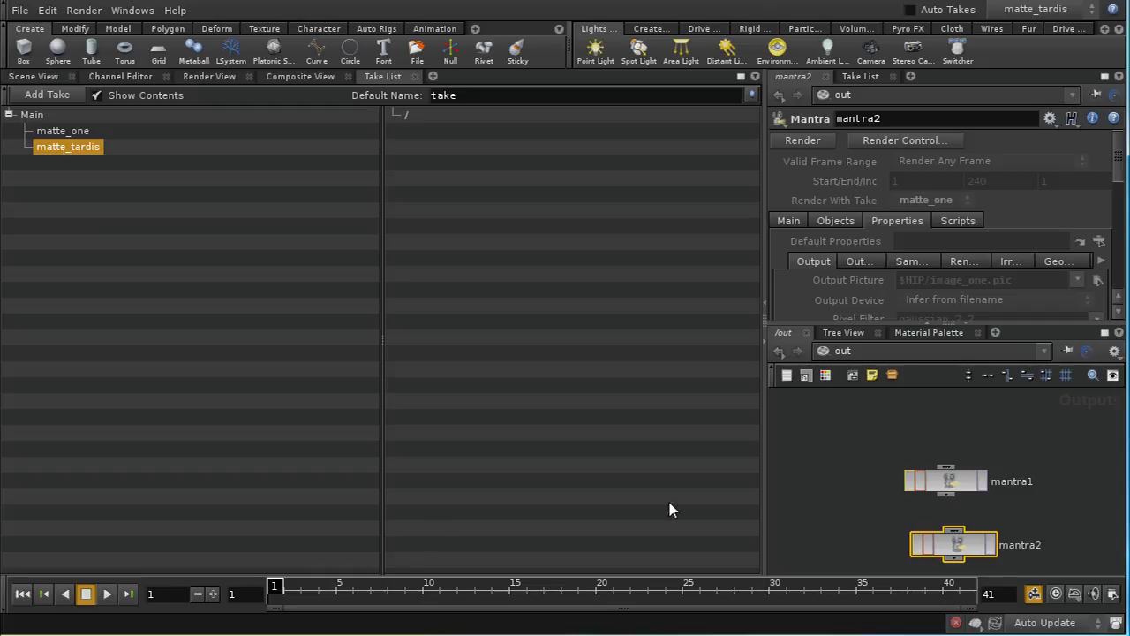
# Include the Matte shading parameter of the tardis.bgeo object in the matte_tardis take and enable it.
pyautogui.moveTo(866, 498); pyautogui.dragTo(860, 484, button='middle')
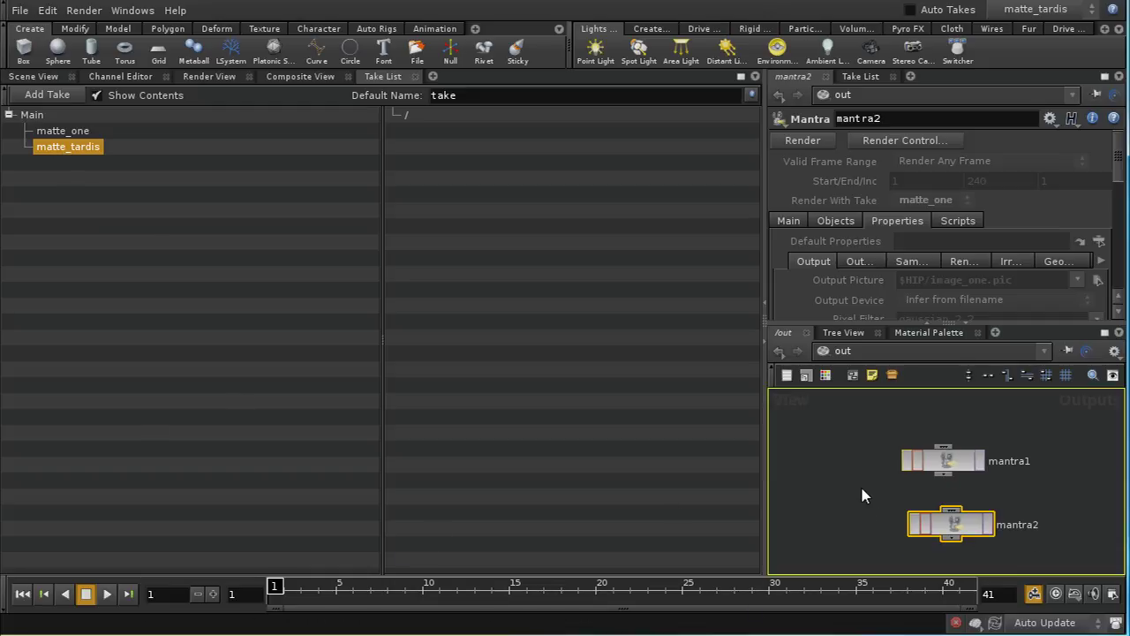
pyautogui.click(843, 351)
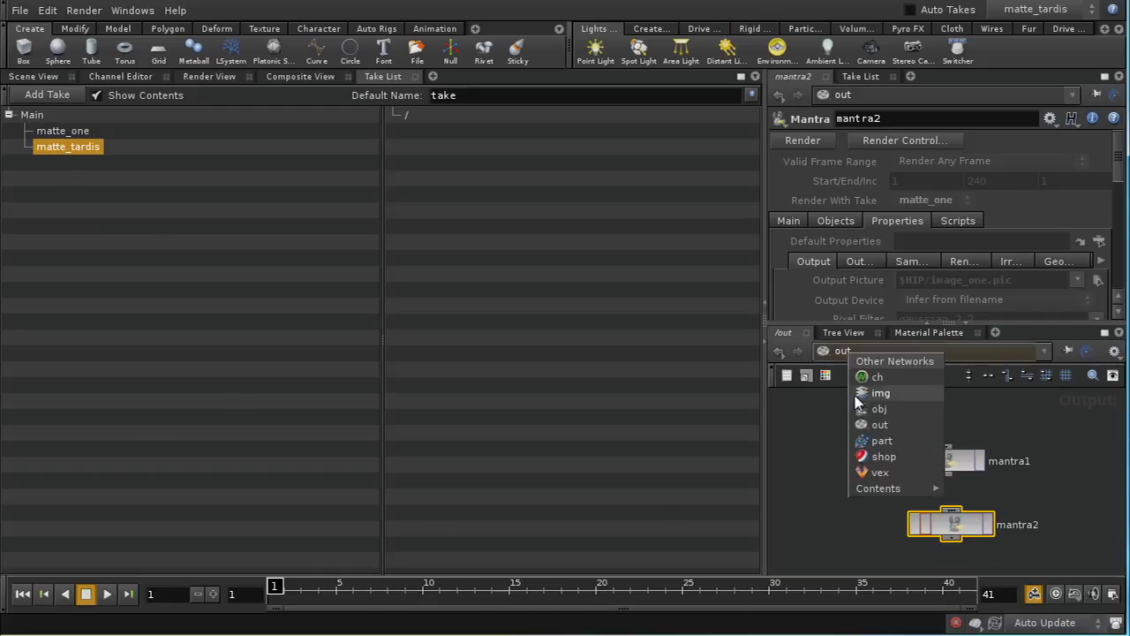
pyautogui.click(879, 409)
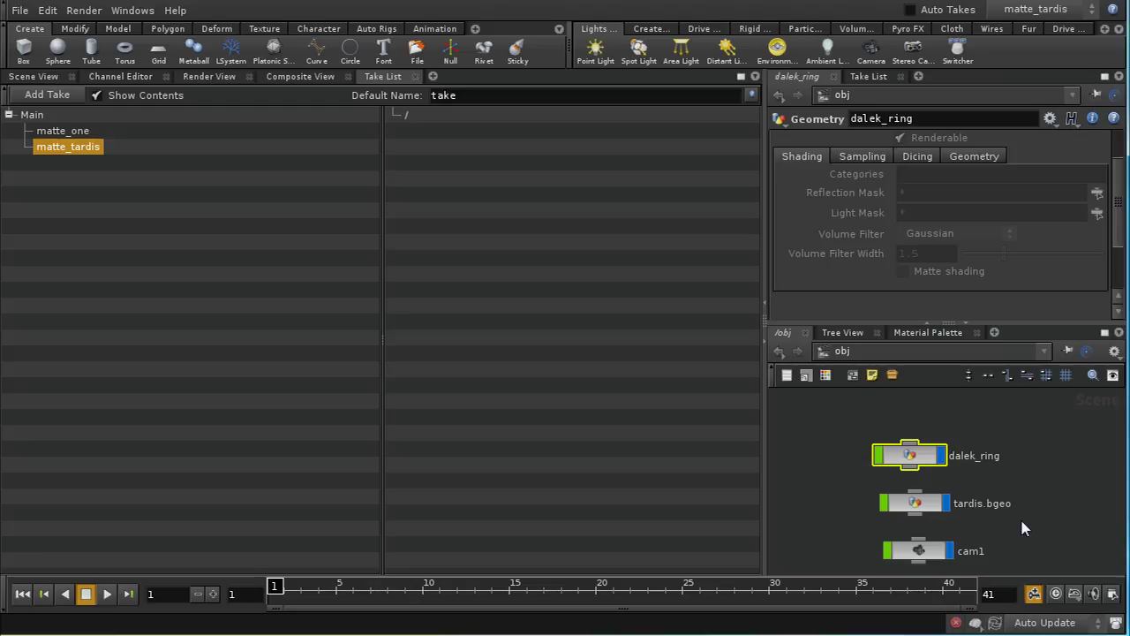
pyautogui.moveTo(1022, 528); pyautogui.dragTo(1016, 499, button='middle')
pyautogui.click(909, 474)
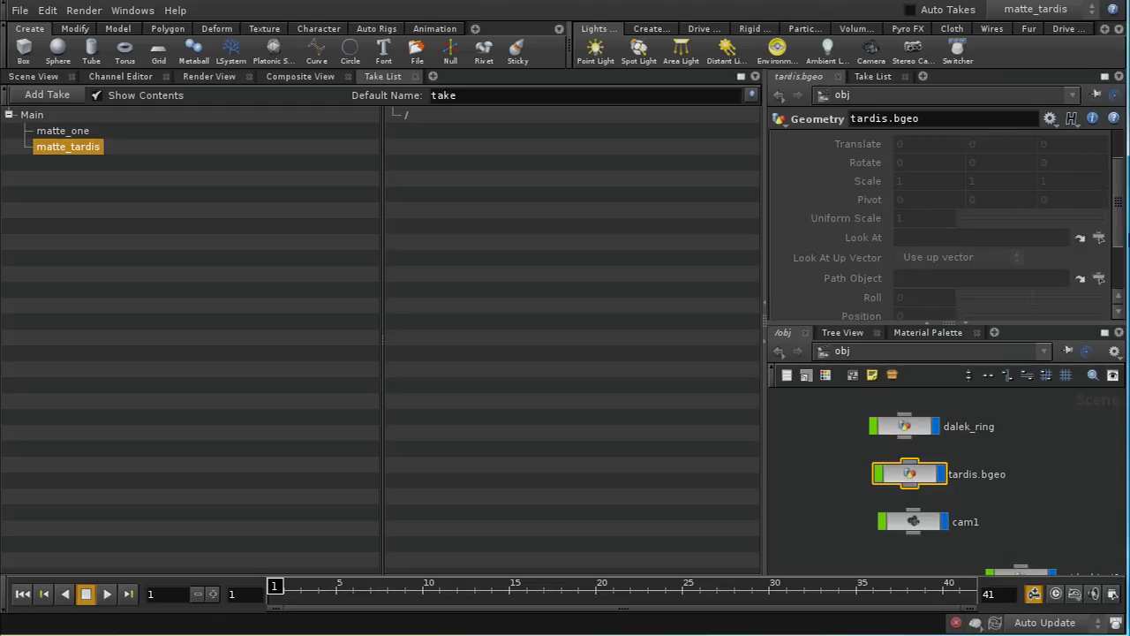
pyautogui.moveTo(1121, 187); pyautogui.dragTo(1117, 155)
pyautogui.click(939, 139)
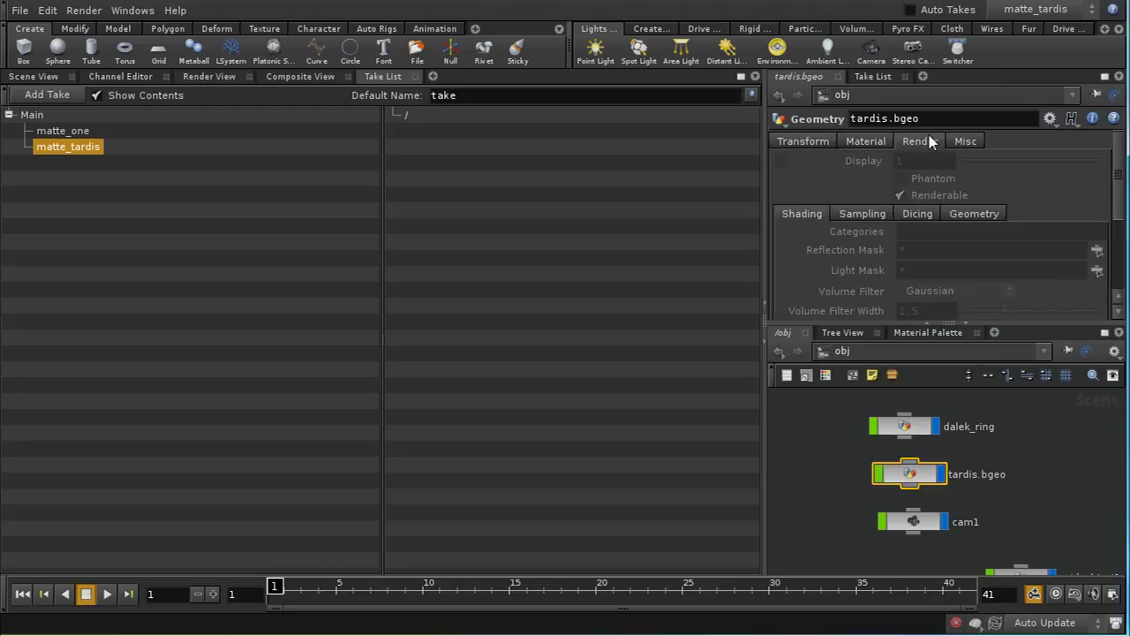
pyautogui.moveTo(1120, 210); pyautogui.dragTo(1124, 272)
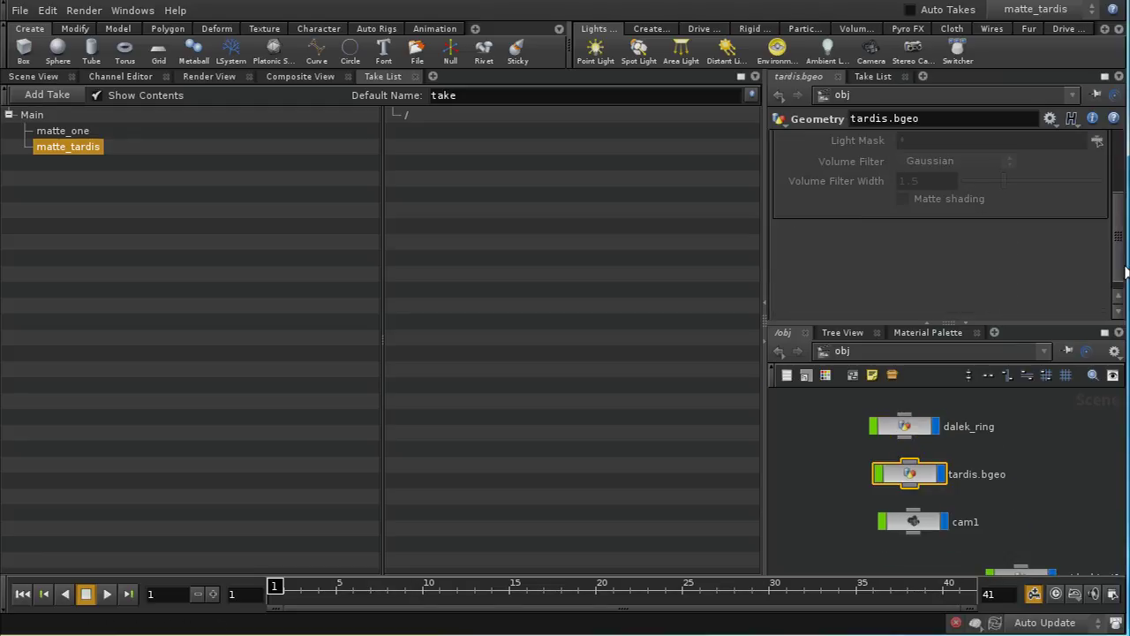
pyautogui.rightClick(926, 203)
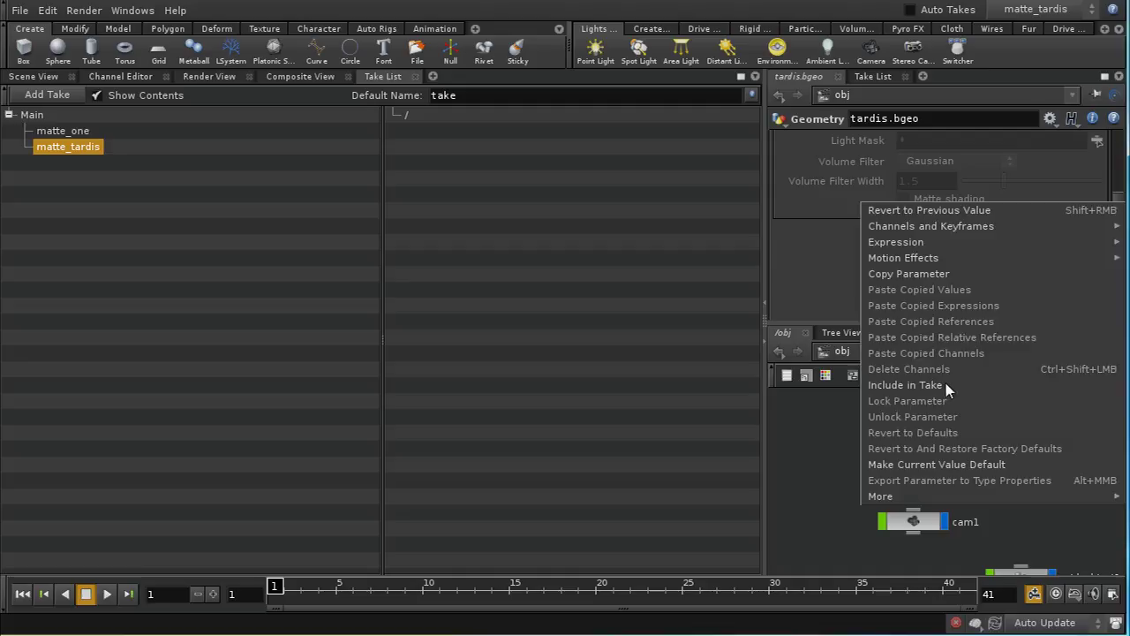
pyautogui.click(945, 382)
pyautogui.click(901, 200)
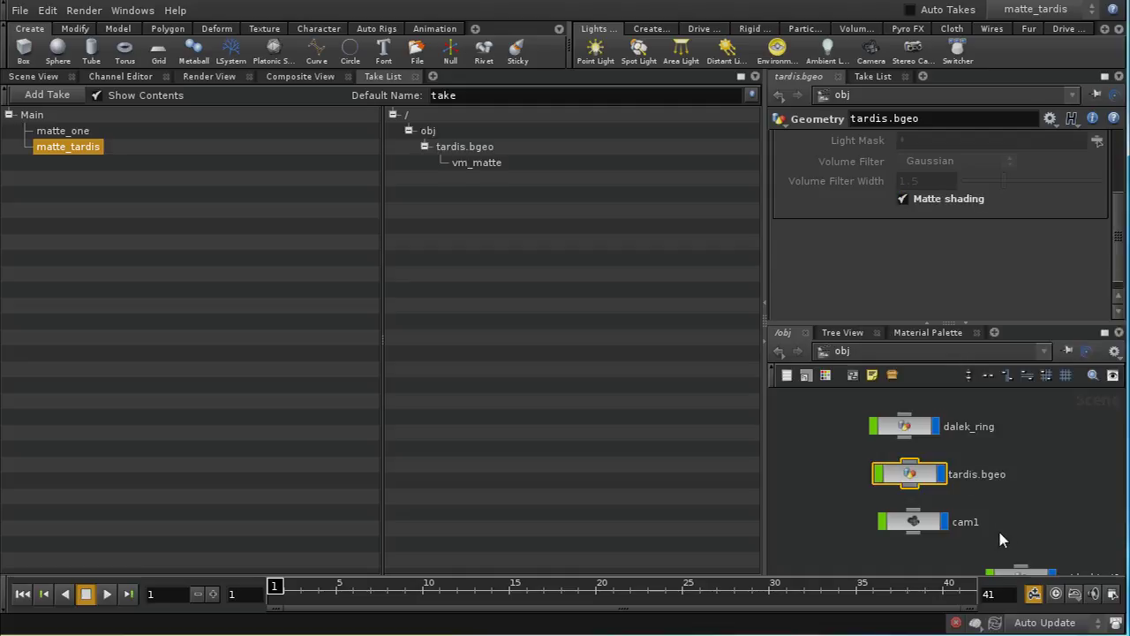
# Return to the out network and make Main the current take again.
pyautogui.click(850, 352)
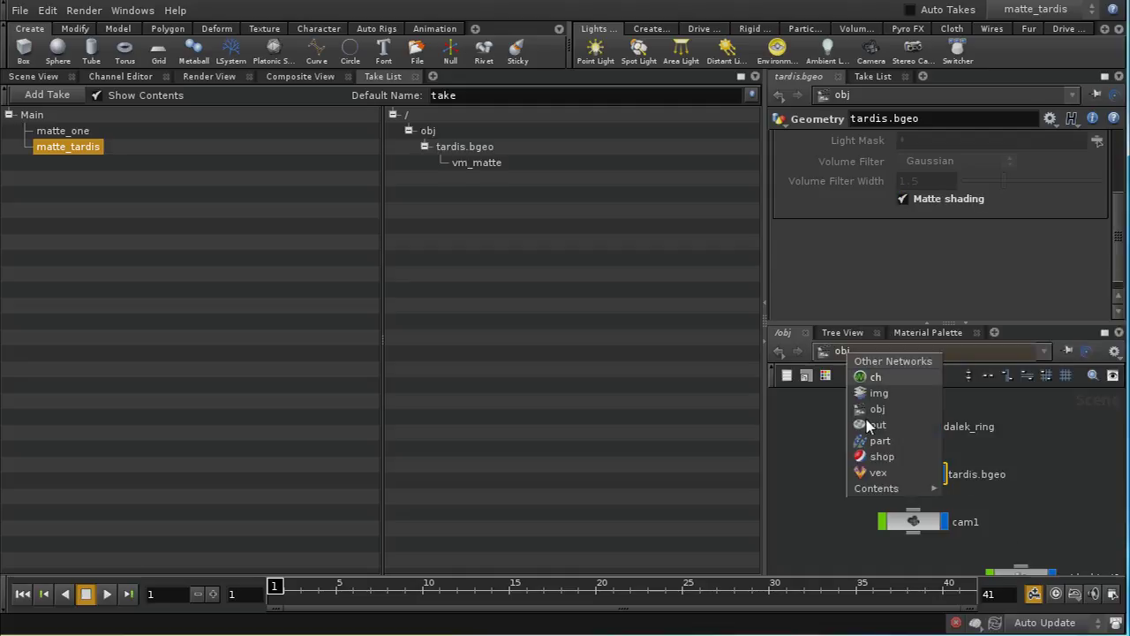
pyautogui.click(877, 425)
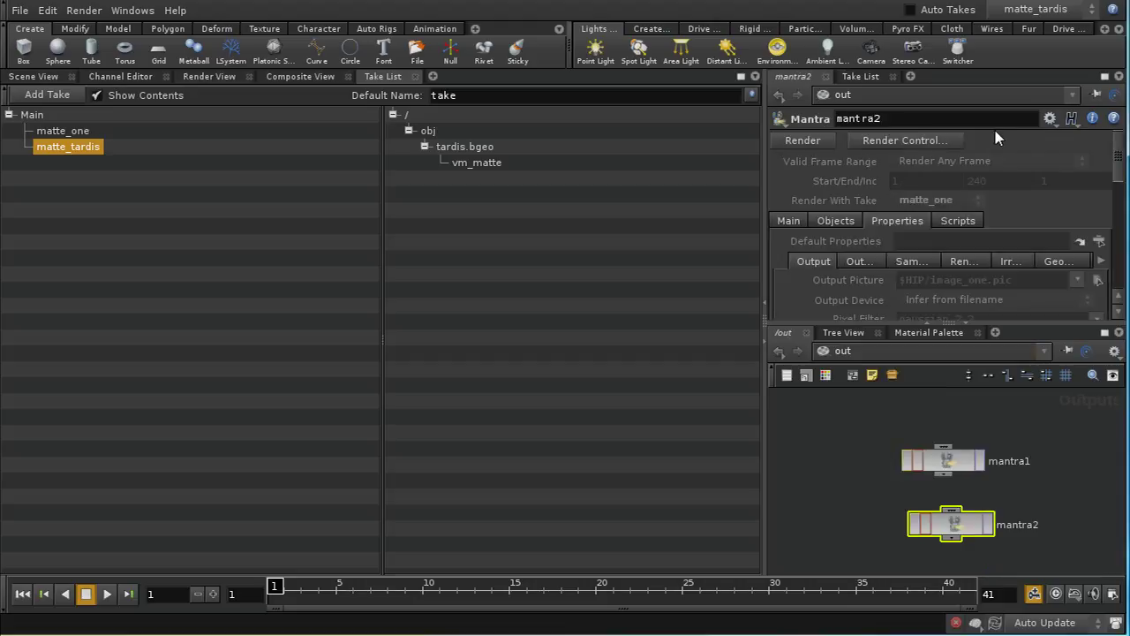
pyautogui.click(1035, 9)
pyautogui.click(1018, 25)
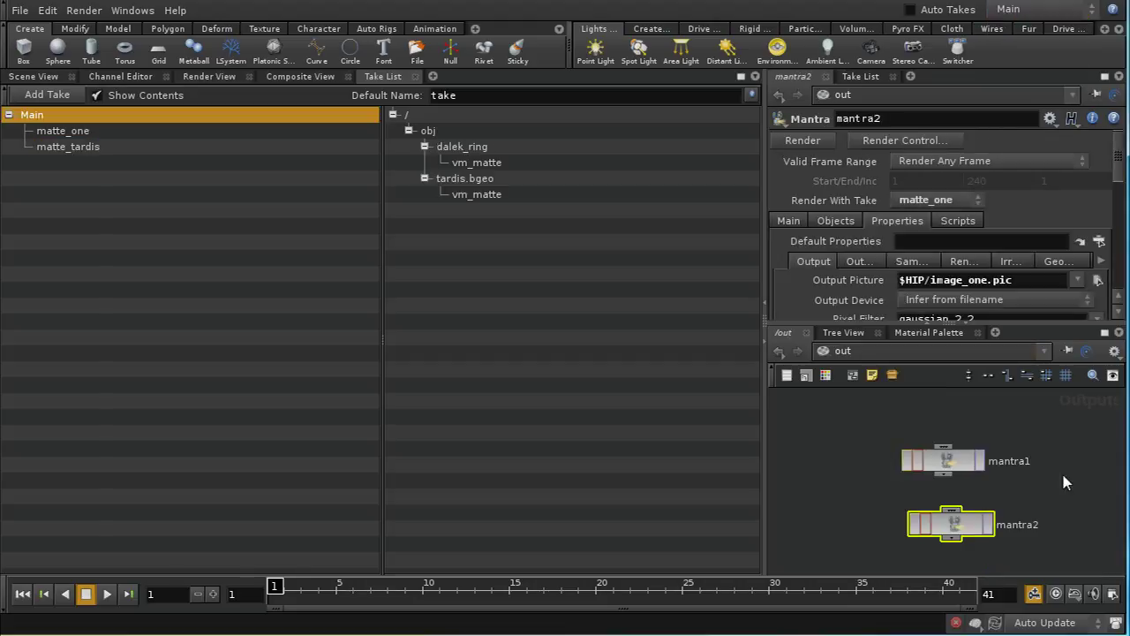
# Set mantra2's output picture to $HIP/image_tardis.pic and have it render with the matte_tardis take.
pyautogui.click(986, 281)
pyautogui.press('BackSpace')
pyautogui.press('BackSpace')
pyautogui.press('BackSpace')
pyautogui.write('tardos')
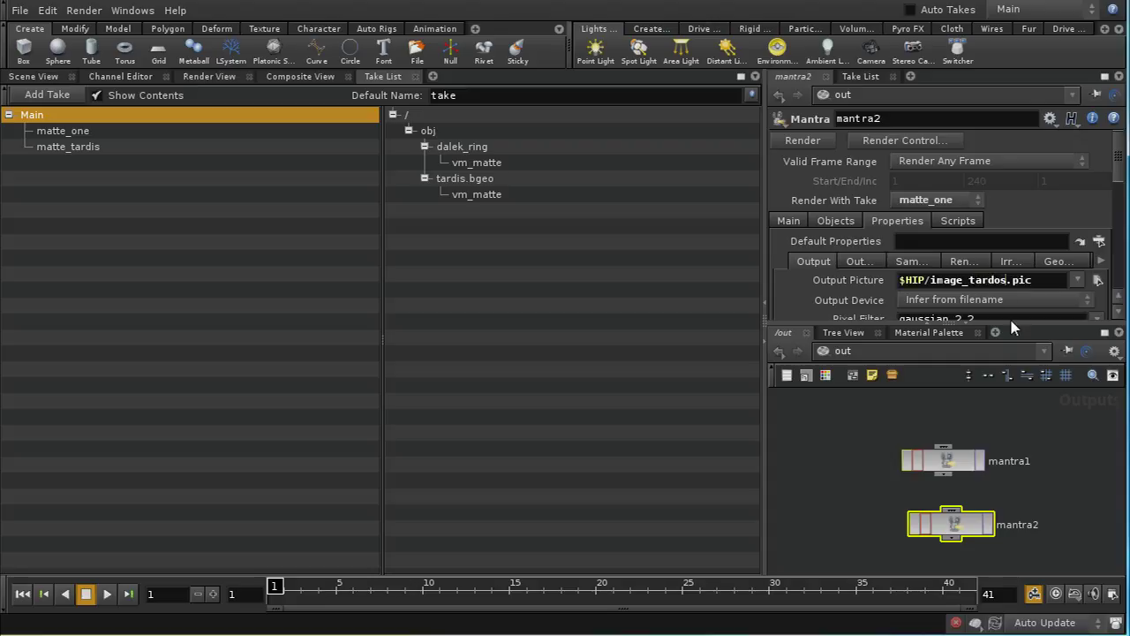
pyautogui.press('BackSpace')
pyautogui.press('BackSpace')
pyautogui.write('is')
pyautogui.moveTo(950, 480); pyautogui.dragTo(1009, 490)
pyautogui.click(936, 200)
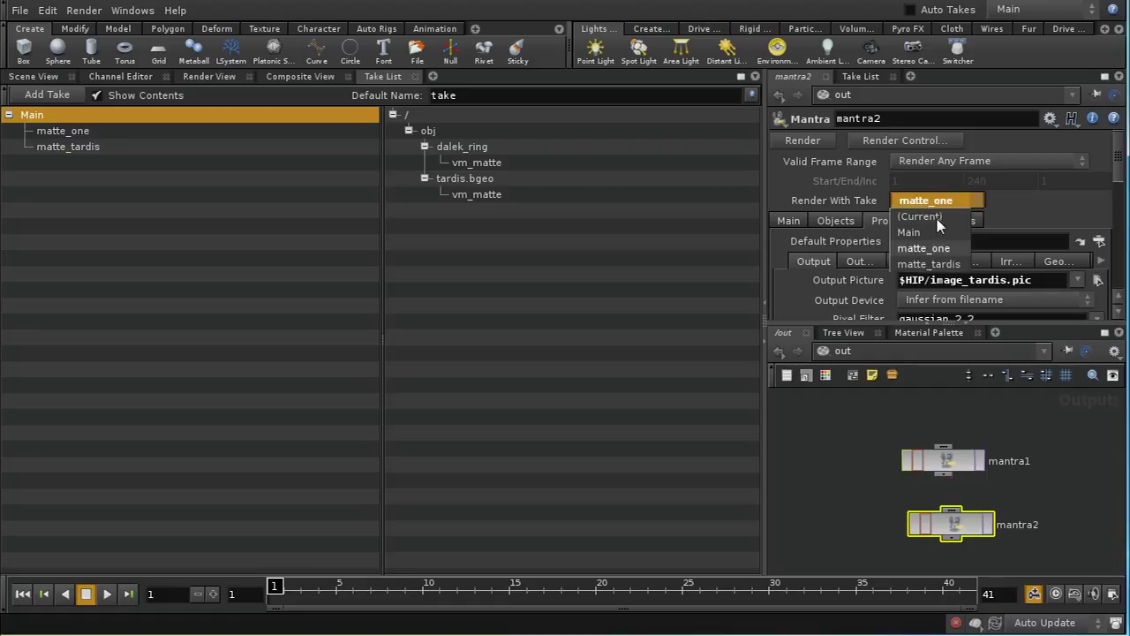
pyautogui.click(934, 263)
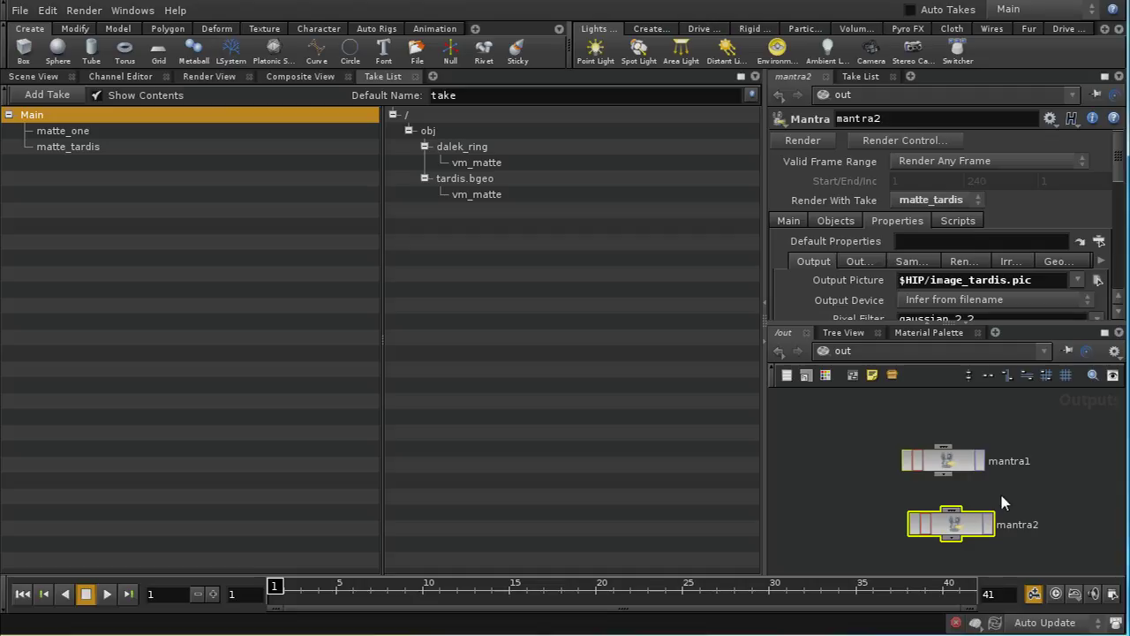
# Wire mantra1's output into mantra2's input and open the render dialog for mantra2.
pyautogui.moveTo(947, 477); pyautogui.dragTo(947, 506)
pyautogui.moveTo(1049, 509); pyautogui.dragTo(1044, 479, button='middle')
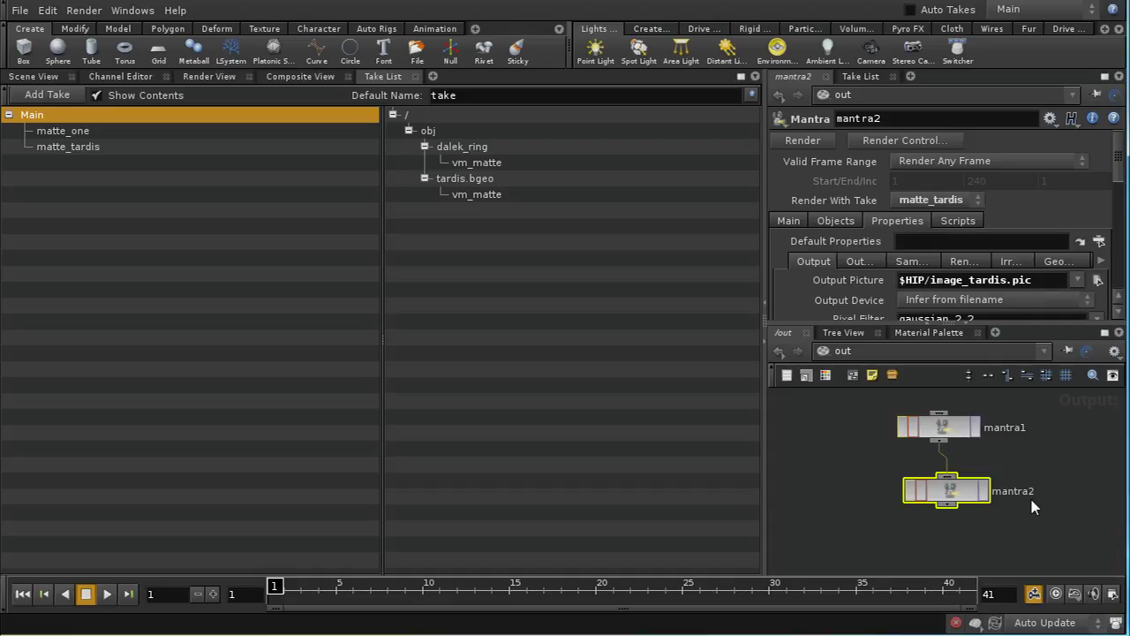
pyautogui.click(987, 500)
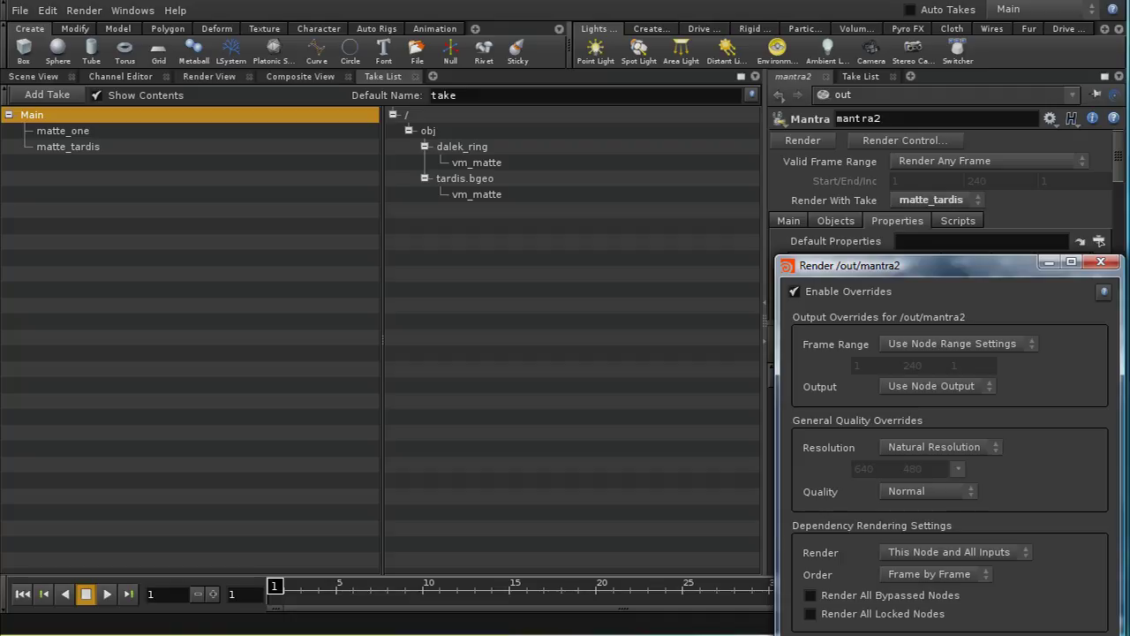
# Close the mantra2 render dialog and add a third Mantra node below mantra2 in the out network.
pyautogui.press('Escape')
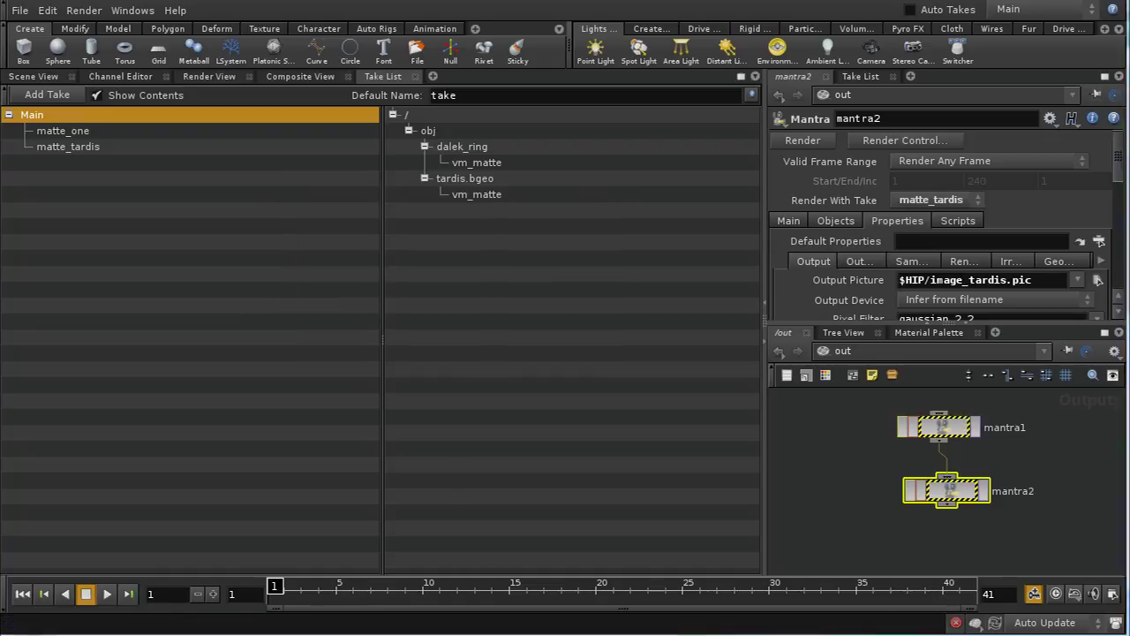
pyautogui.moveTo(836, 467); pyautogui.dragTo(888, 438, button='middle')
pyautogui.press('Tab')
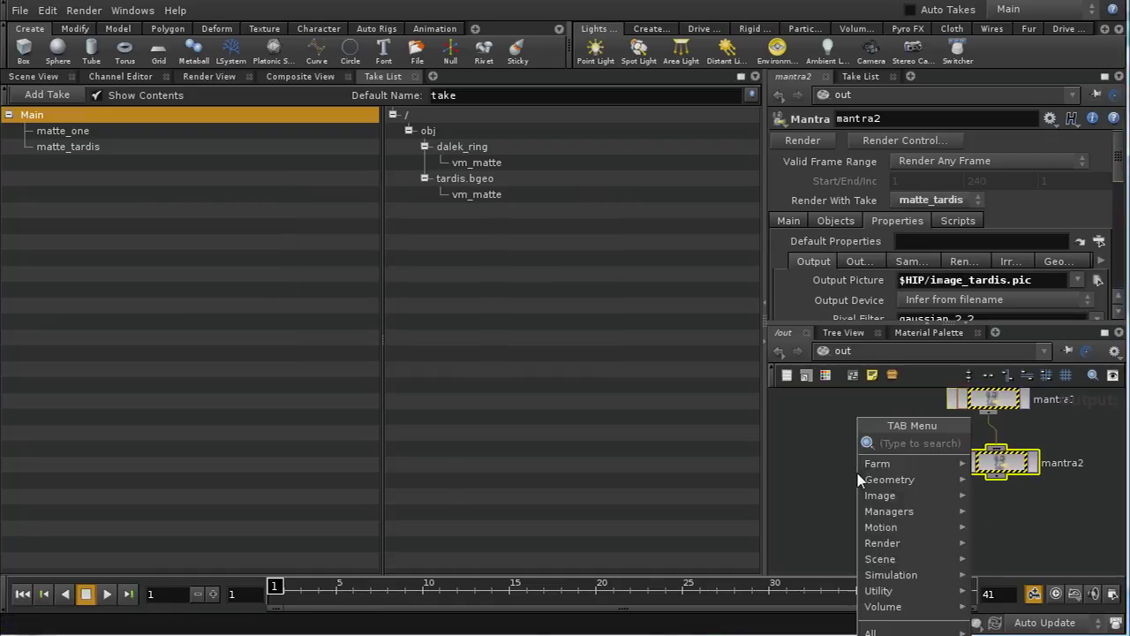
pyautogui.write('Mantra')
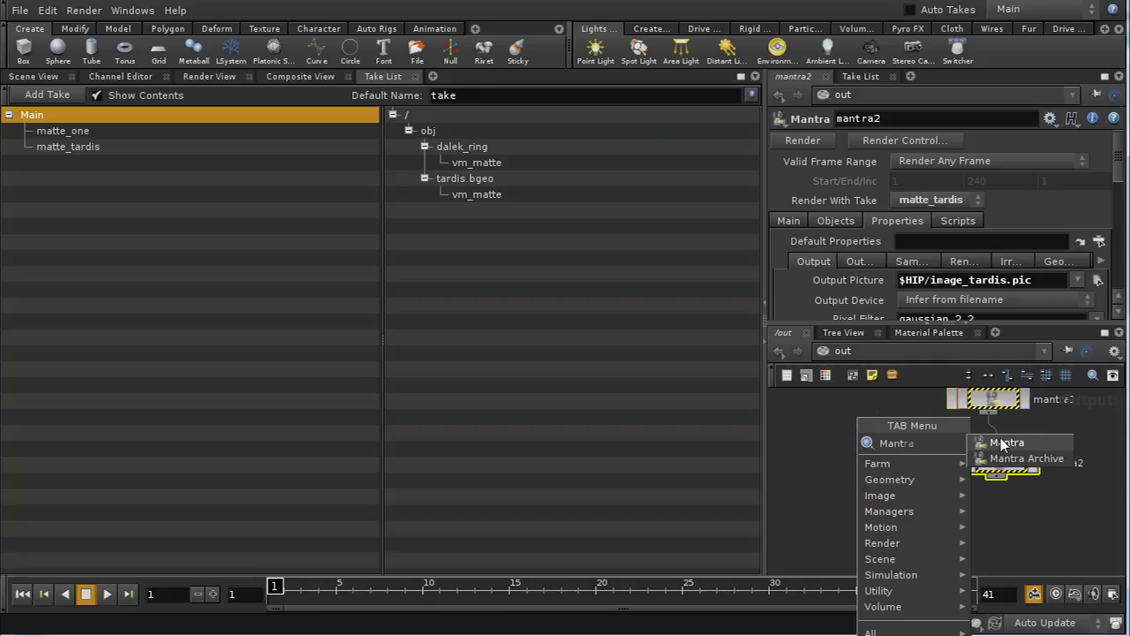
pyautogui.click(1016, 443)
pyautogui.click(994, 532)
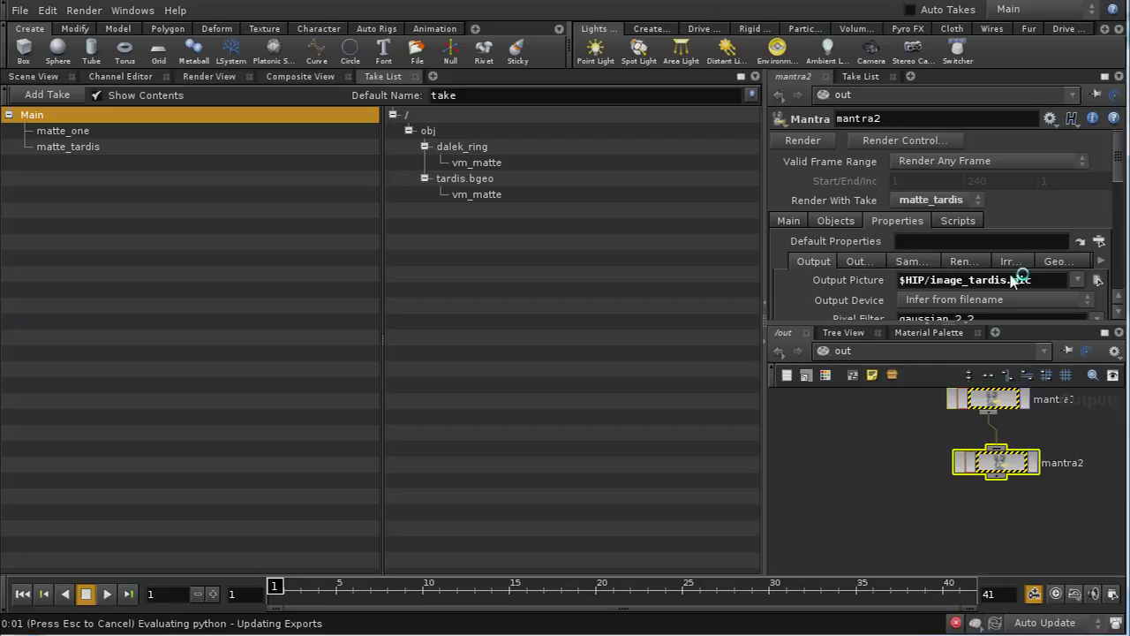
# Set mantra3's output picture to $HIP/everything.pic.
pyautogui.click(898, 226)
pyautogui.write('$')
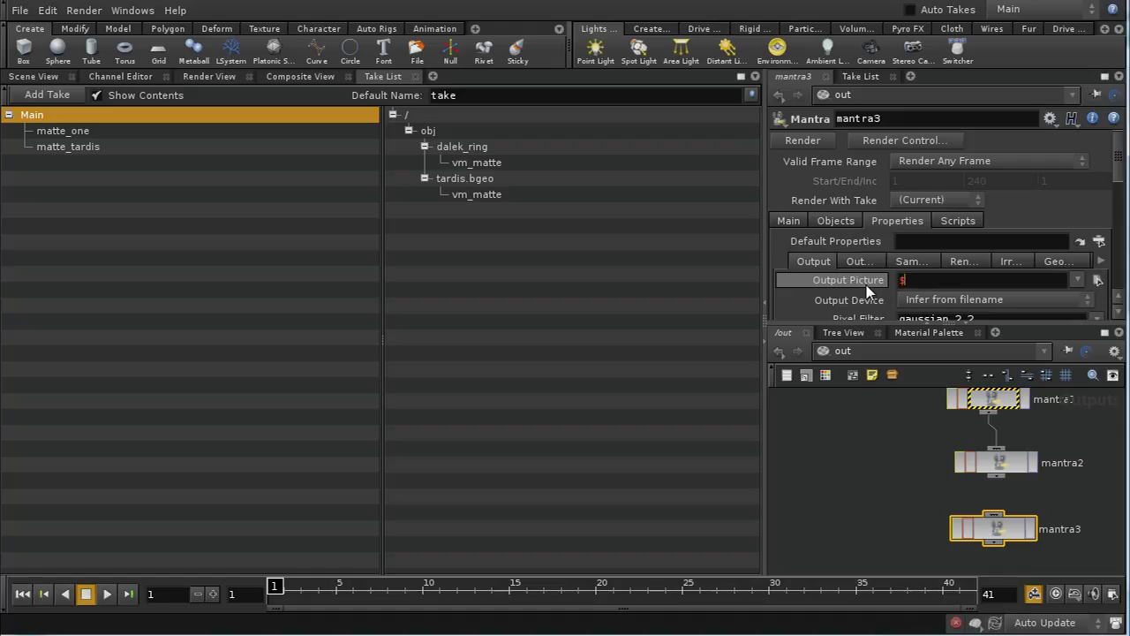
pyautogui.write('HIP/')
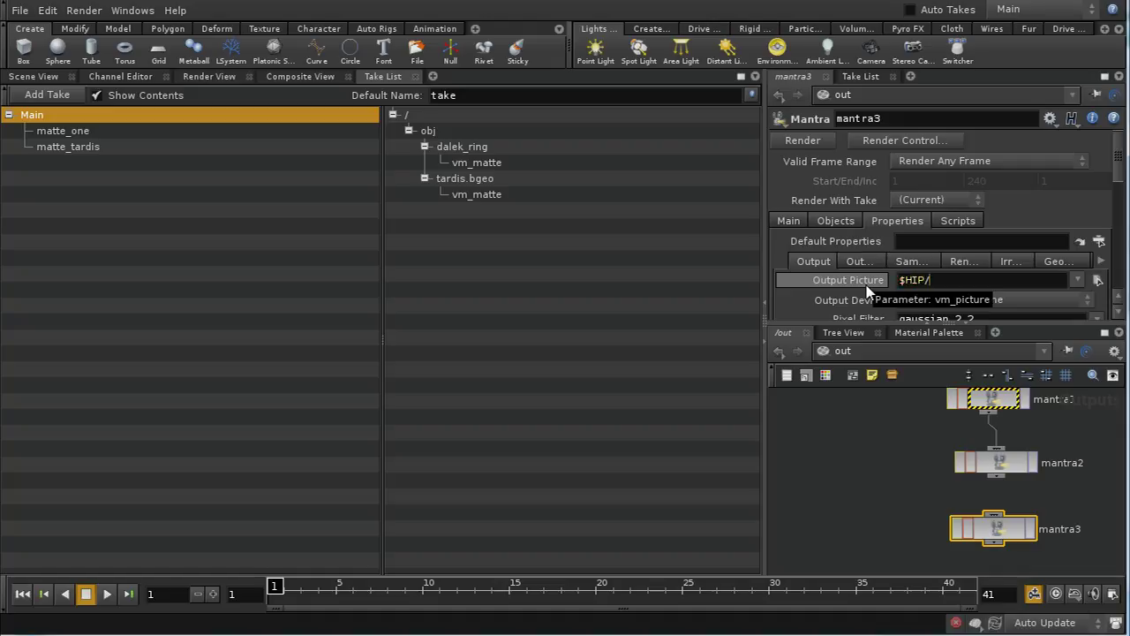
pyautogui.write('everything.pic')
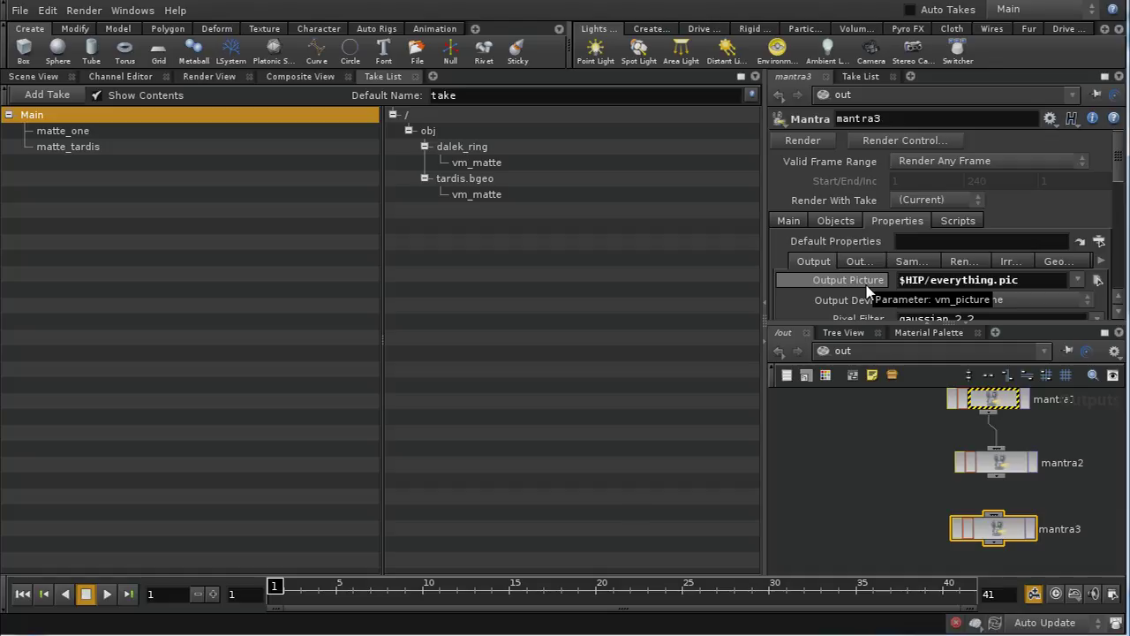
pyautogui.press('Return')
# Duplicate the mantra3 node and place the copy below it.
pyautogui.moveTo(882, 496); pyautogui.dragTo(871, 415, button='middle')
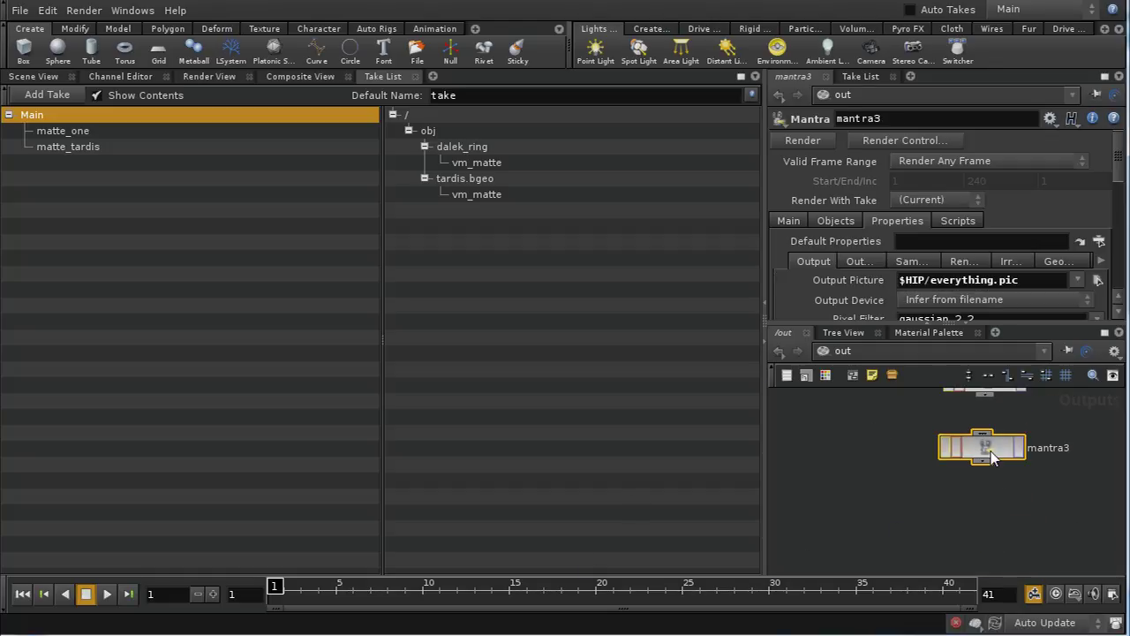
pyautogui.hotkey('ctrl', 'c')
pyautogui.hotkey('ctrl', 'v')
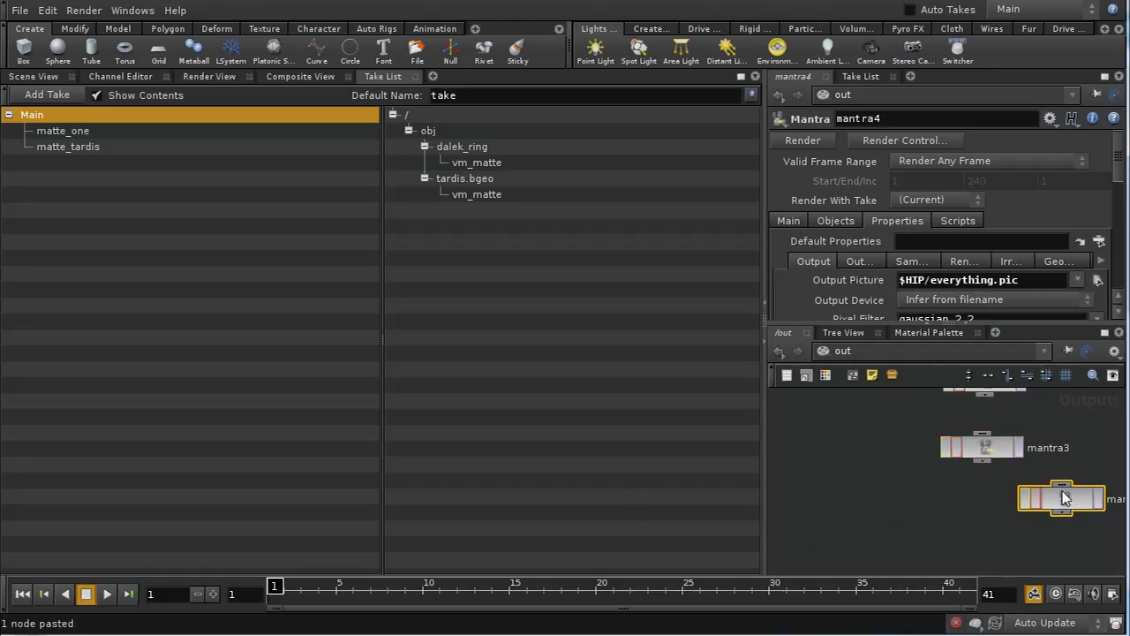
pyautogui.moveTo(1059, 499); pyautogui.dragTo(998, 521)
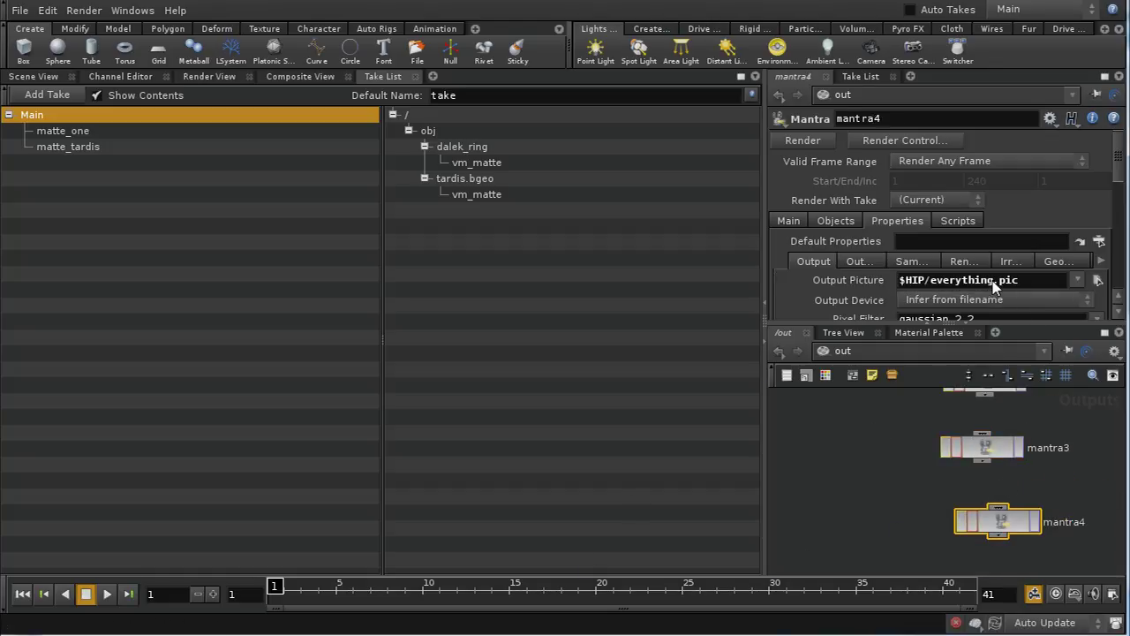
# Set the copied node's output picture to $HIP/tardis.pic and rename the node mantra_tardis.
pyautogui.moveTo(995, 280); pyautogui.dragTo(927, 281)
pyautogui.write('tardis')
pyautogui.doubleClick(896, 120)
pyautogui.write('mantra_tardis')
pyautogui.press('Return')
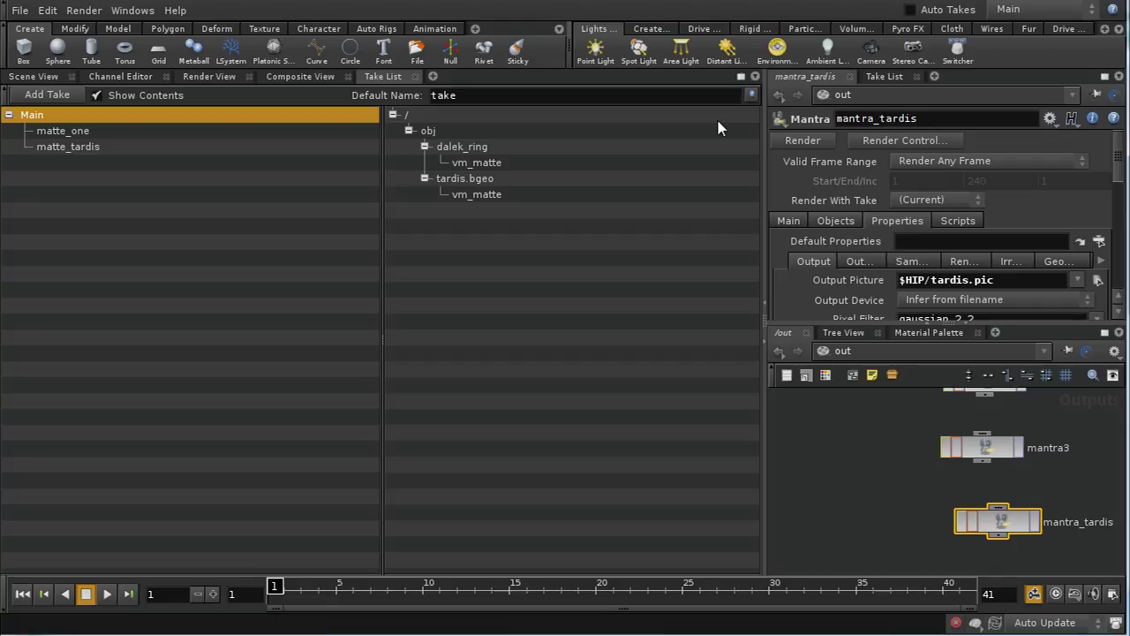
# Restrict mantra_tardis's candidate objects to tardis.bgeo.
pyautogui.click(823, 221)
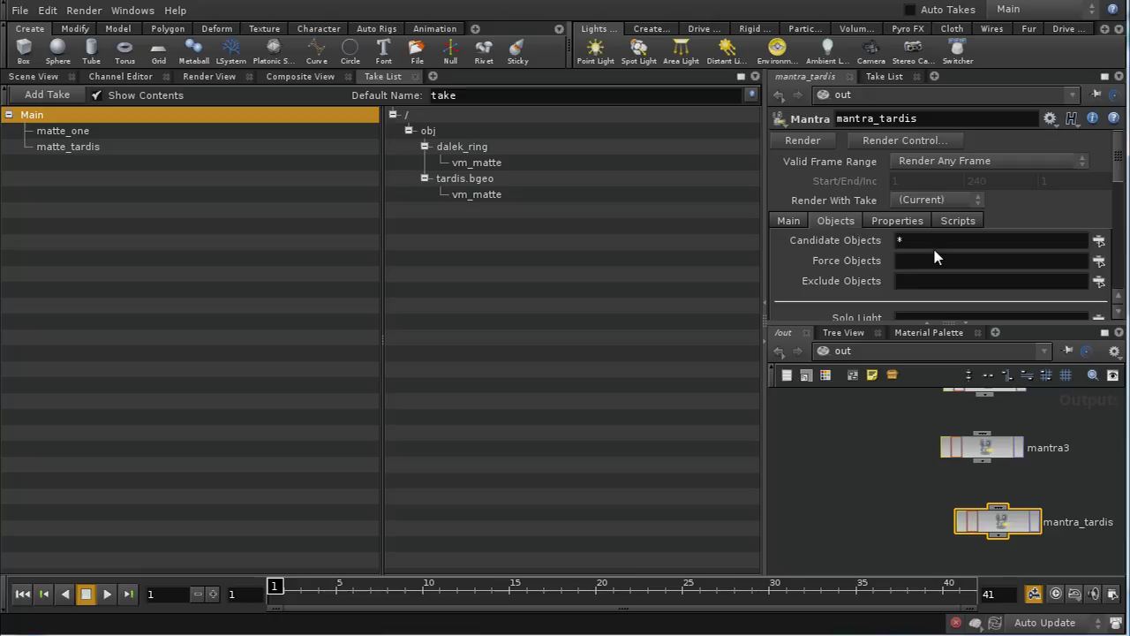
pyautogui.click(1099, 240)
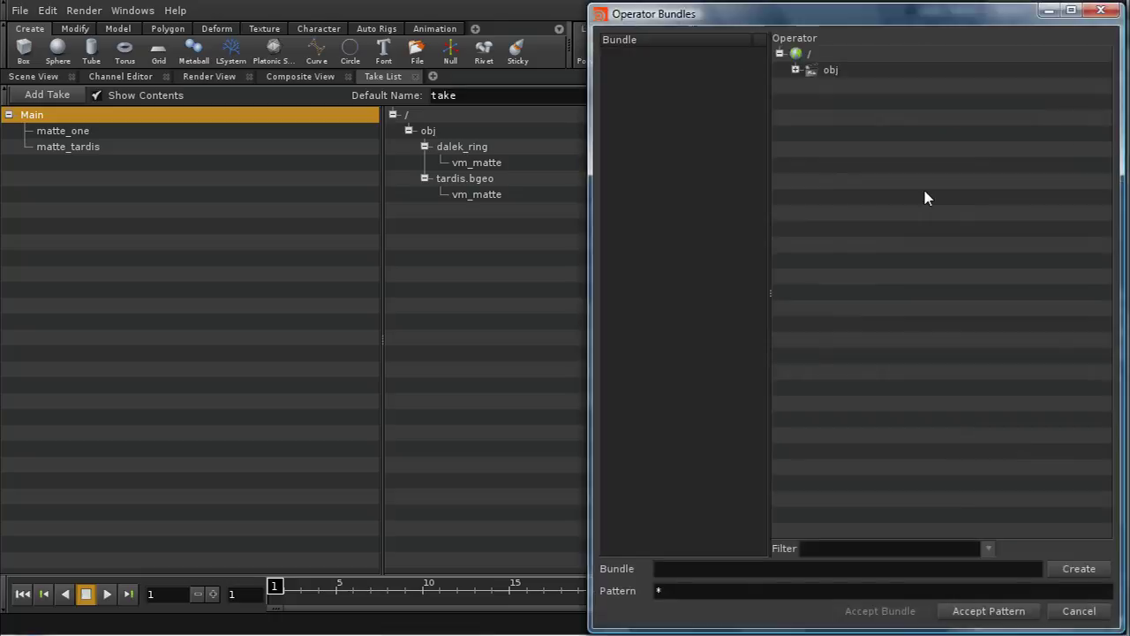
pyautogui.click(795, 69)
pyautogui.click(872, 120)
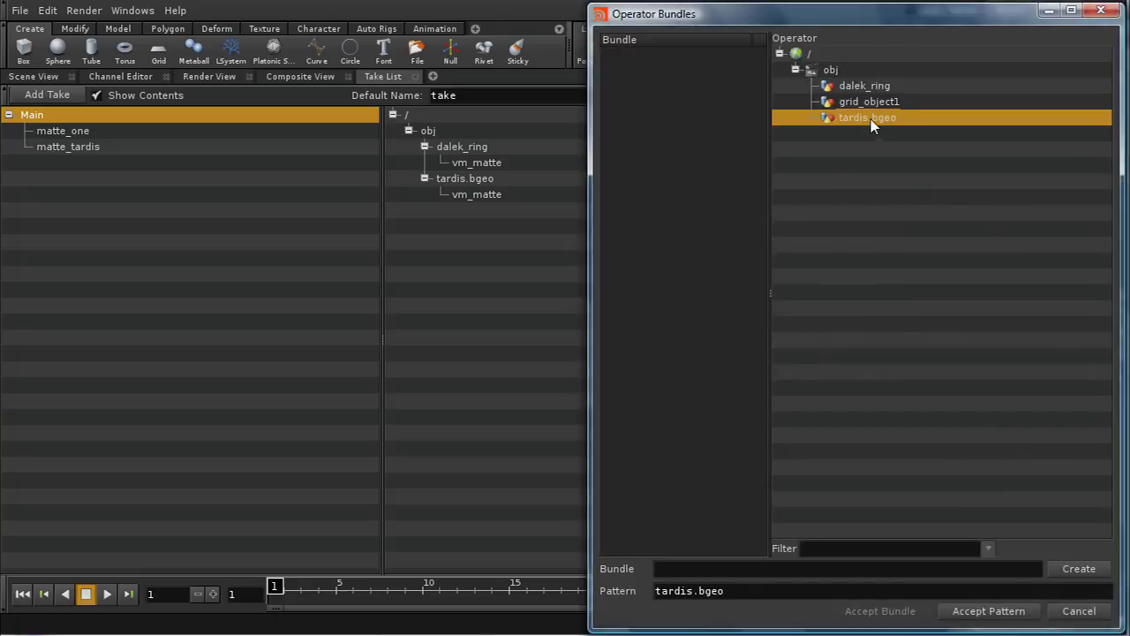
pyautogui.click(1001, 615)
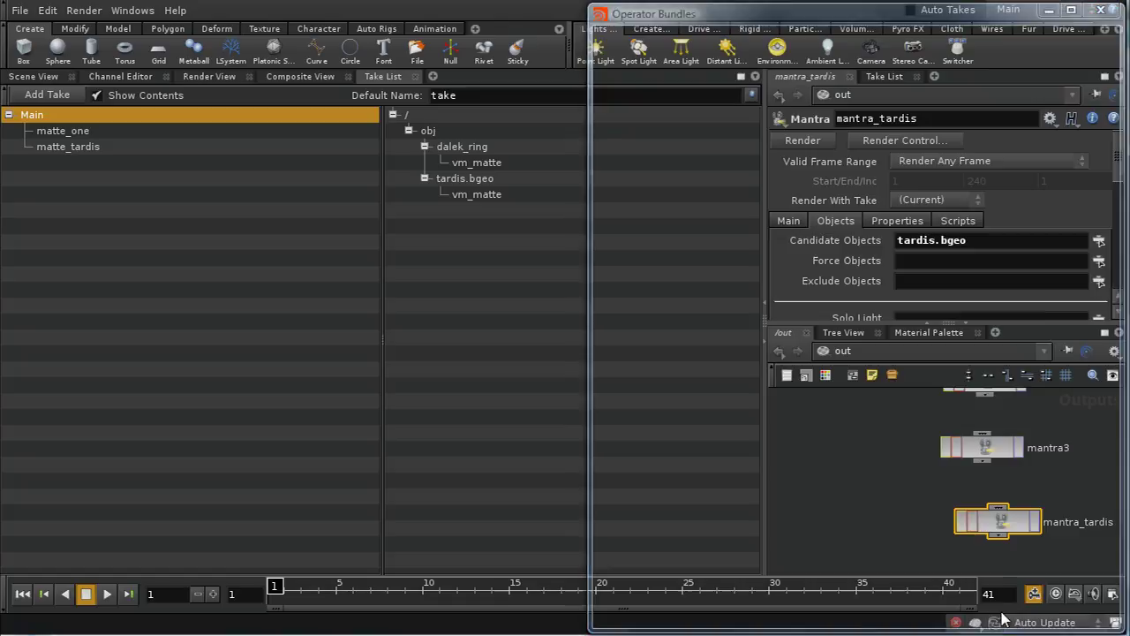
# Duplicate mantra_tardis, place the copy below it and rename the copy mantra_daleks.
pyautogui.moveTo(1007, 524); pyautogui.dragTo(989, 521)
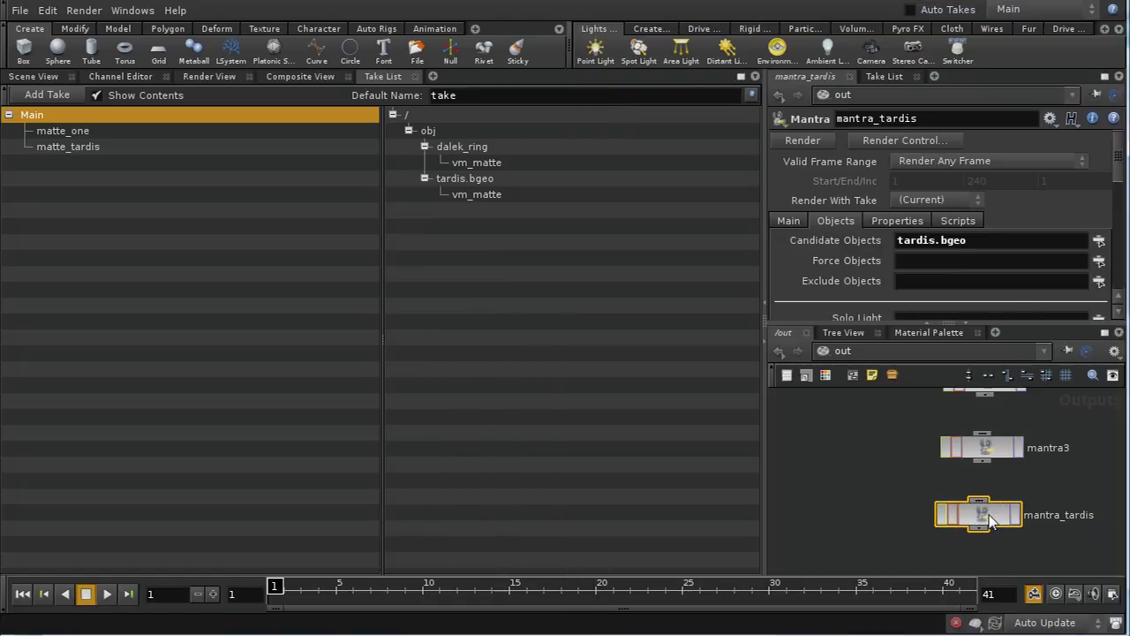
pyautogui.hotkey('ctrl', 'c')
pyautogui.hotkey('ctrl', 'v')
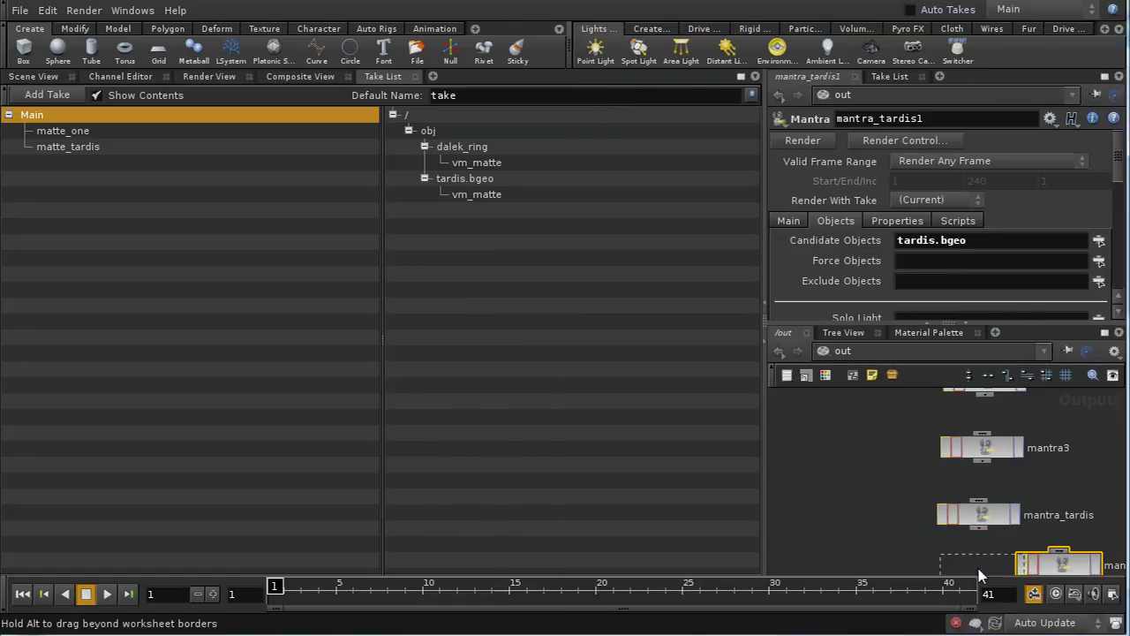
pyautogui.moveTo(1099, 510); pyautogui.dragTo(1094, 459, button='middle')
pyautogui.moveTo(971, 518); pyautogui.dragTo(985, 527)
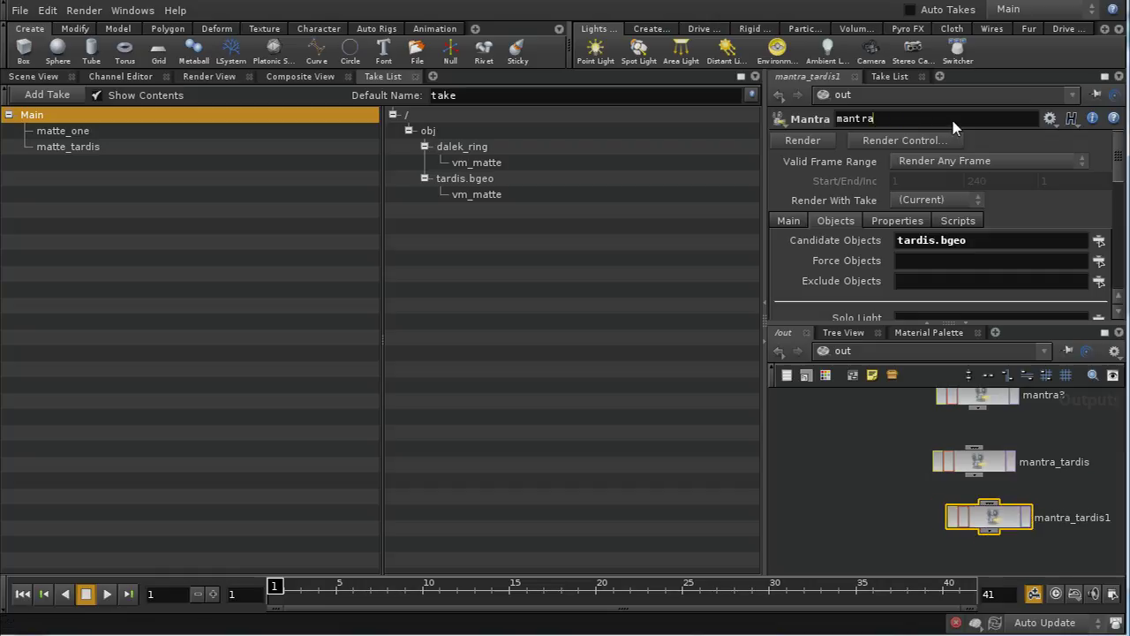
pyautogui.write('_daleks')
pyautogui.press('Return')
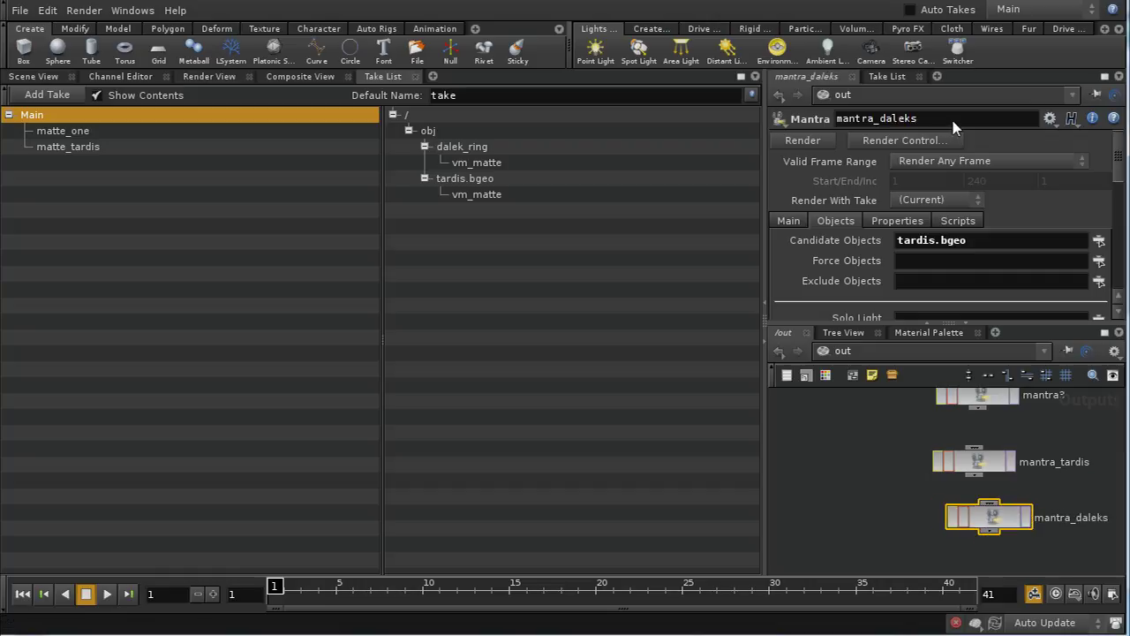
# Set mantra_daleks's candidate objects to dalek_ring and grid_object1.
pyautogui.click(1097, 241)
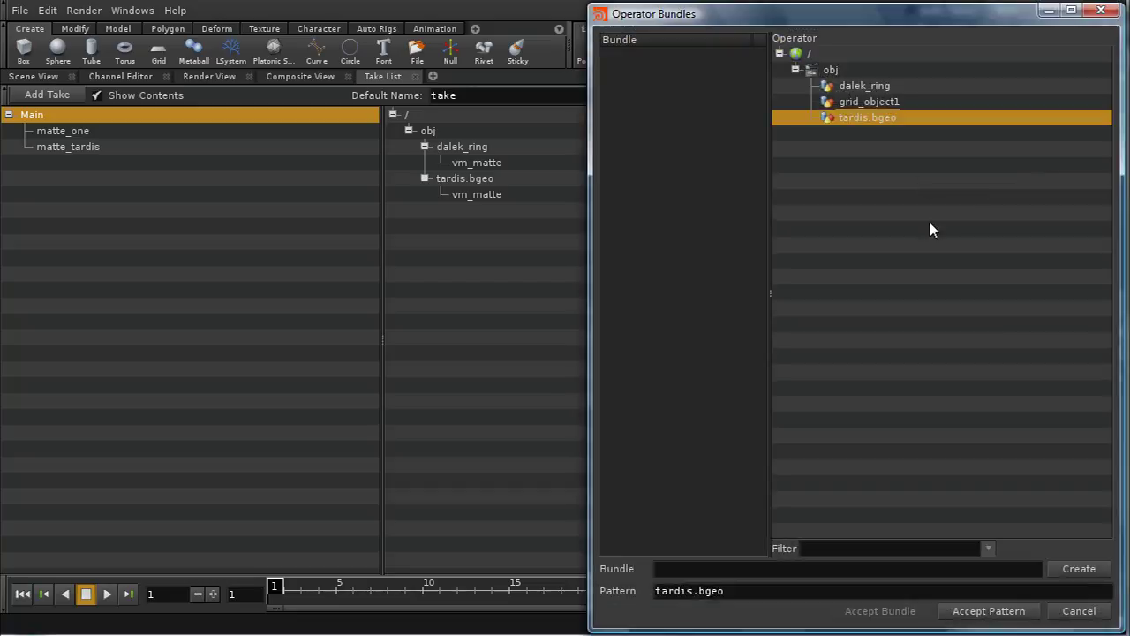
pyautogui.click(864, 85)
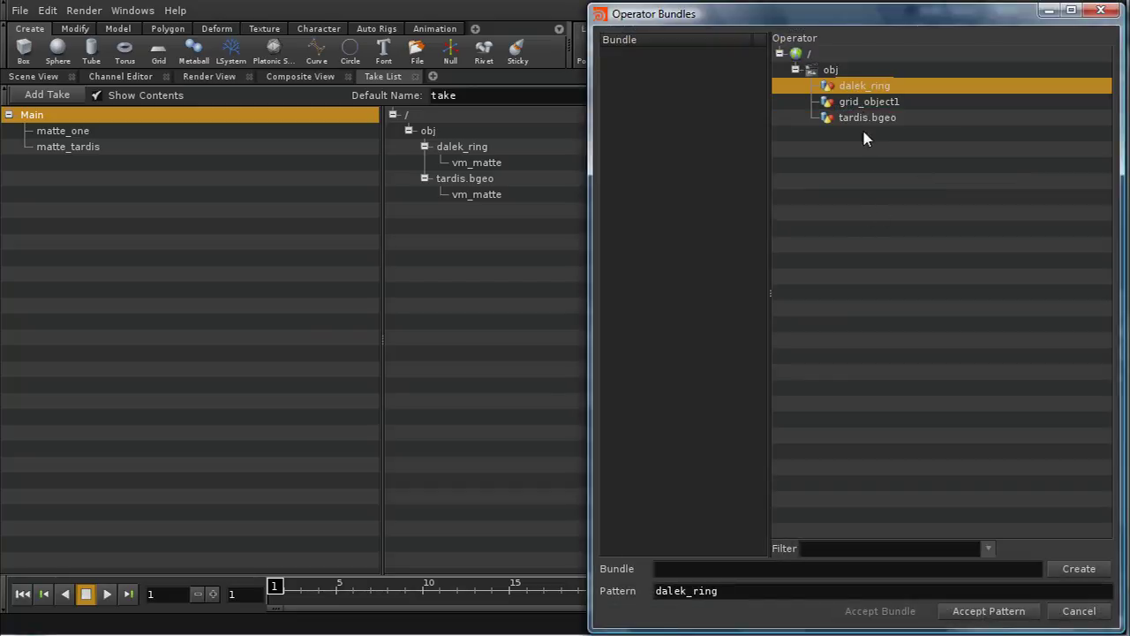
pyautogui.keyDown('ctrl'); pyautogui.click(871, 103); pyautogui.keyUp('ctrl')
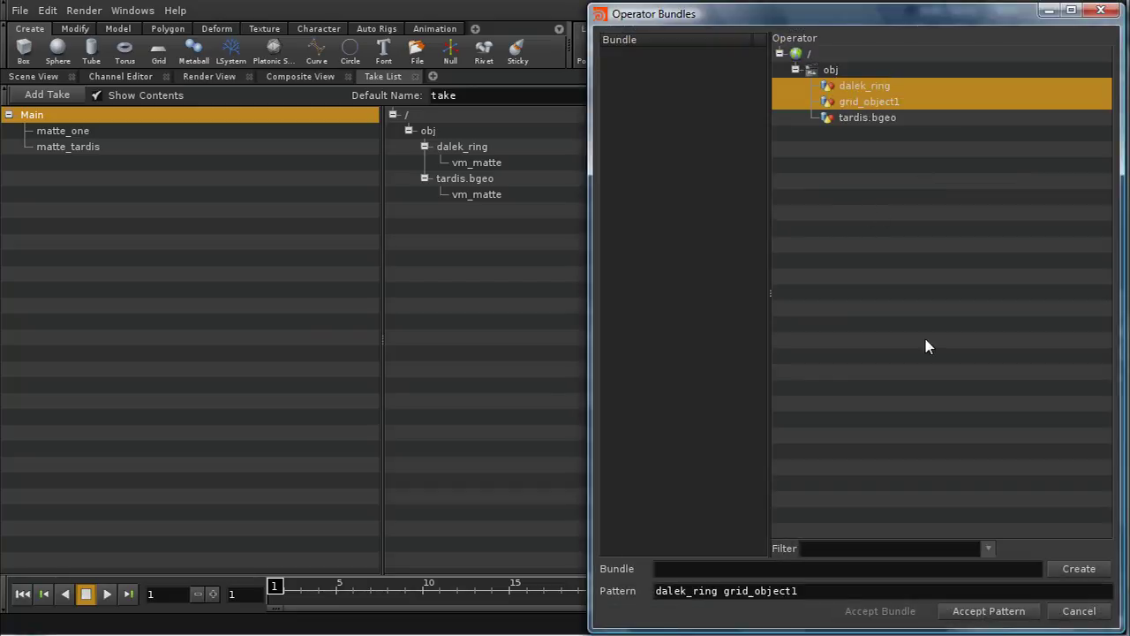
pyautogui.click(976, 611)
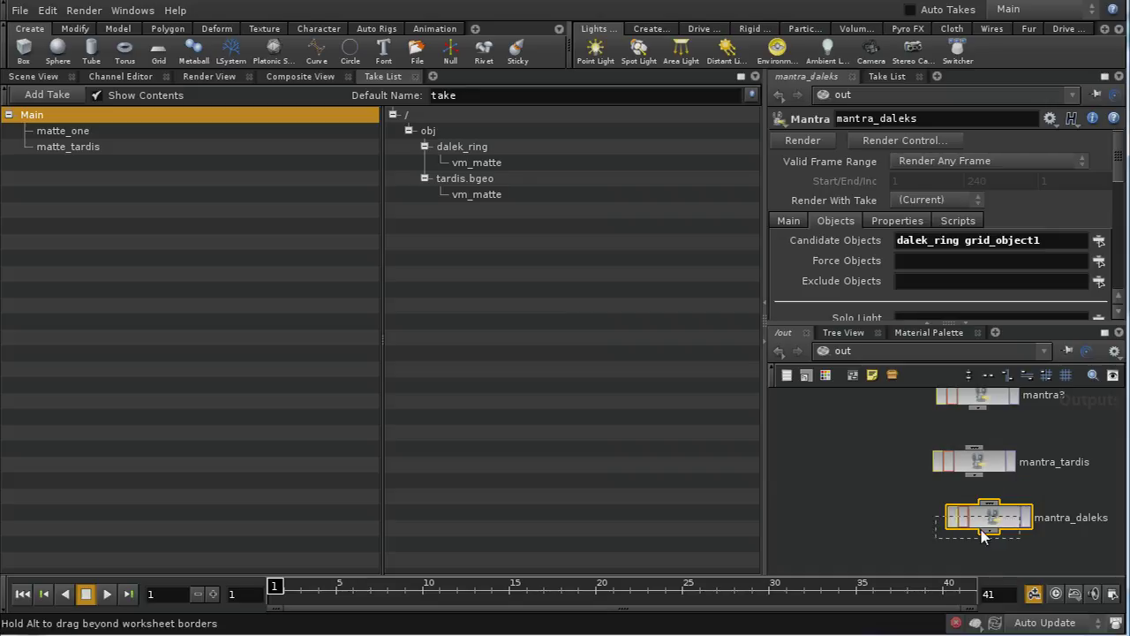
# Align mantra_daleks under the other render nodes and set its output picture to $HIP/daleks.pic.
pyautogui.moveTo(983, 536); pyautogui.dragTo(953, 549)
pyautogui.click(909, 221)
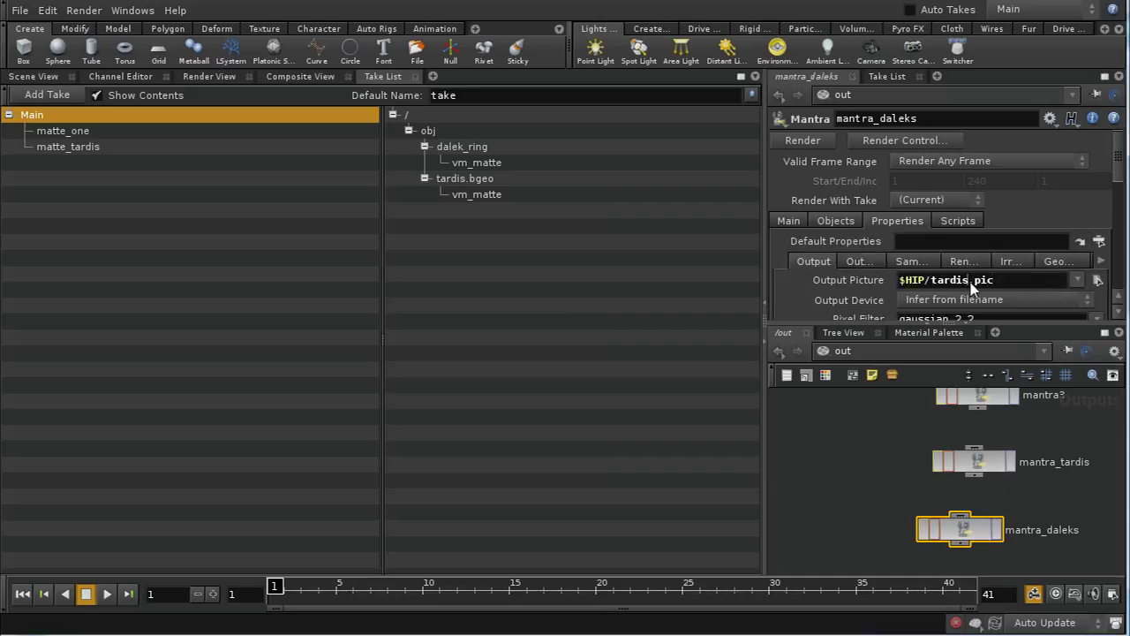
pyautogui.press('BackSpace')
pyautogui.press('BackSpace')
pyautogui.press('BackSpace')
pyautogui.press('BackSpace')
pyautogui.press('BackSpace')
pyautogui.press('BackSpace')
pyautogui.write('daleks')
# Wire the render nodes into one chain from mantra2 through mantra3 and mantra_tardis to mantra_daleks.
pyautogui.moveTo(975, 410); pyautogui.dragTo(960, 517)
pyautogui.moveTo(1058, 490); pyautogui.dragTo(1017, 549, button='middle')
pyautogui.moveTo(937, 397); pyautogui.dragTo(935, 436)
# Rename the mantra3 node mantra_everythjng.
pyautogui.click(947, 456)
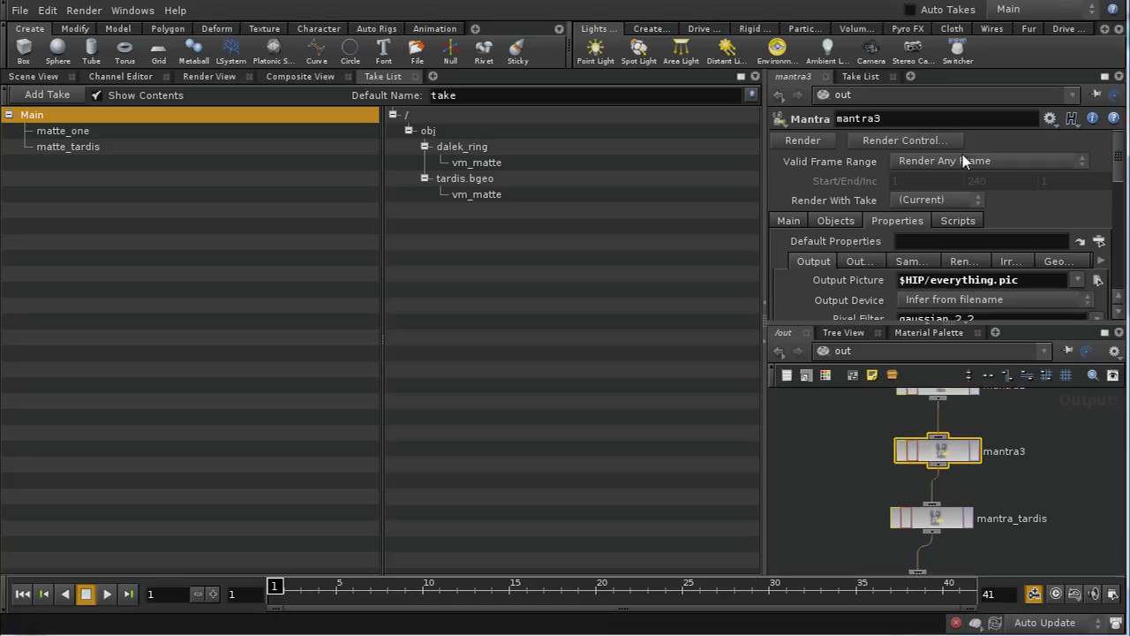
pyautogui.write('e')
pyautogui.write('verythi')
pyautogui.write('ng')
pyautogui.press('Return')
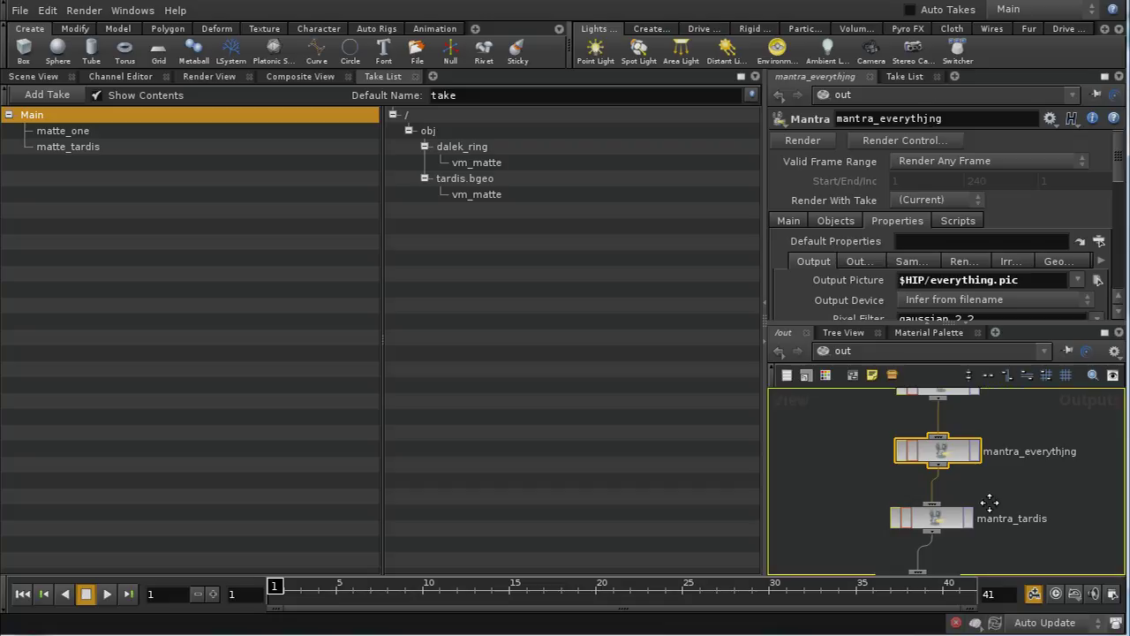
# Open the render dialog for mantra_daleks and render the node together with all of its inputs.
pyautogui.moveTo(989, 502); pyautogui.dragTo(980, 403, button='middle')
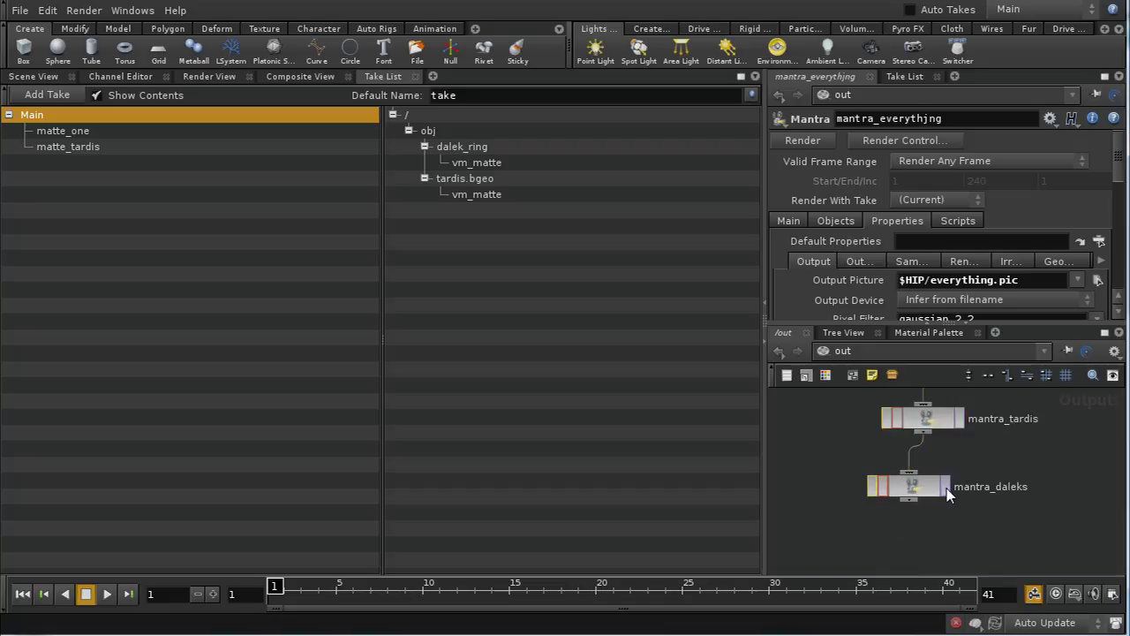
pyautogui.click(948, 495)
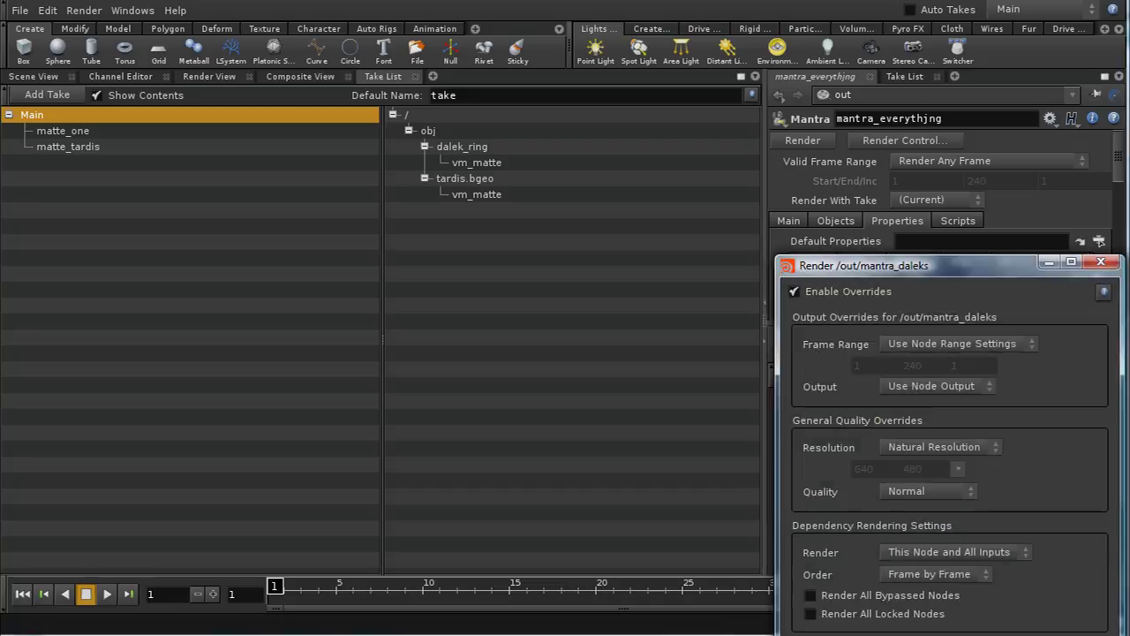
pyautogui.press('Return')
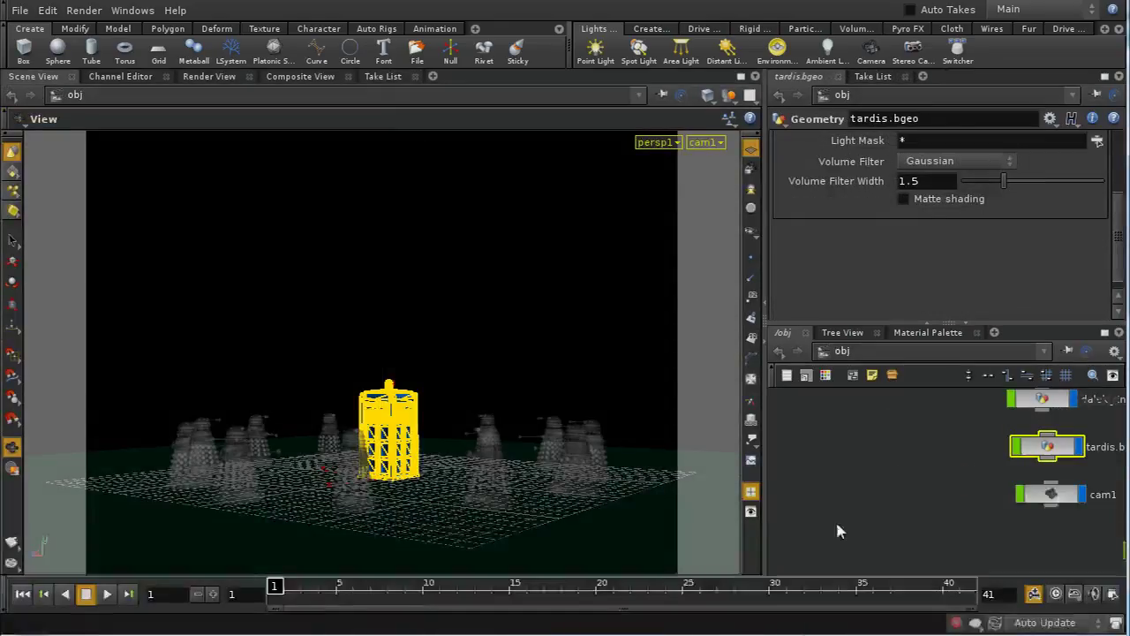
# Clear the selection at the obj level, add a COP2 Network node there and go inside it.
pyautogui.moveTo(632, 430); pyautogui.dragTo(637, 431)
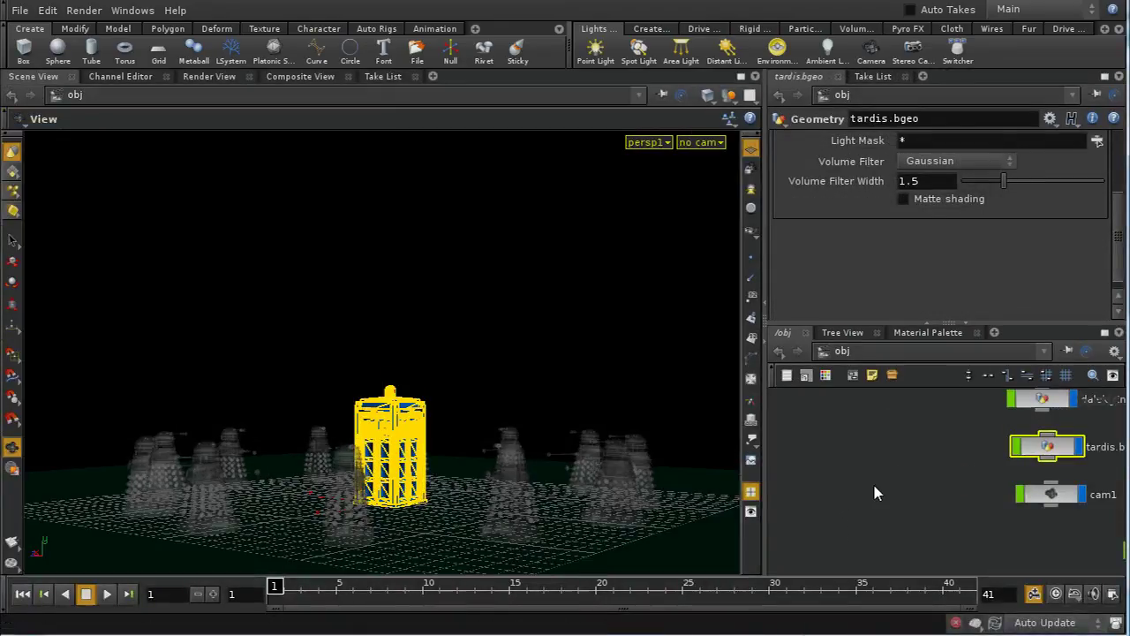
pyautogui.click(872, 481)
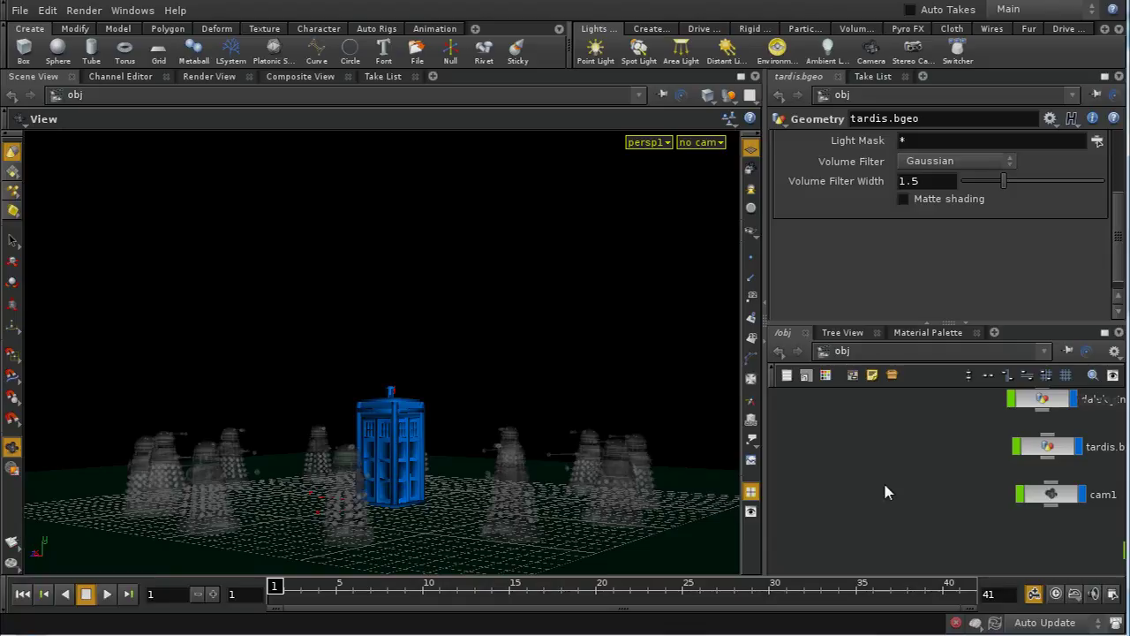
pyautogui.moveTo(871, 488); pyautogui.dragTo(895, 496, button='middle')
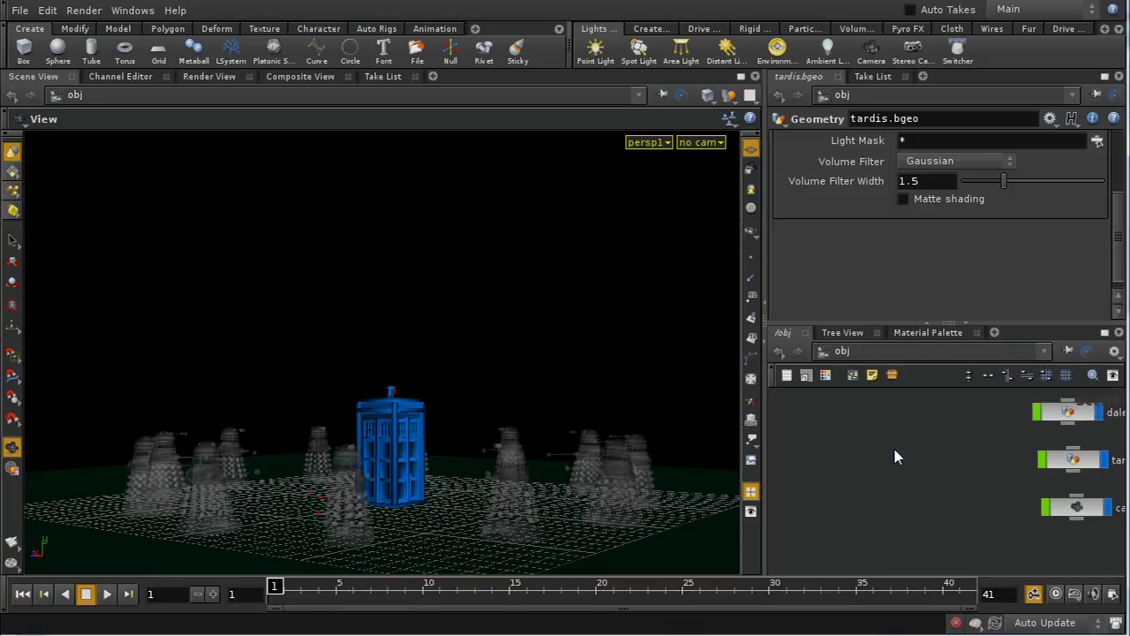
pyautogui.press('Tab')
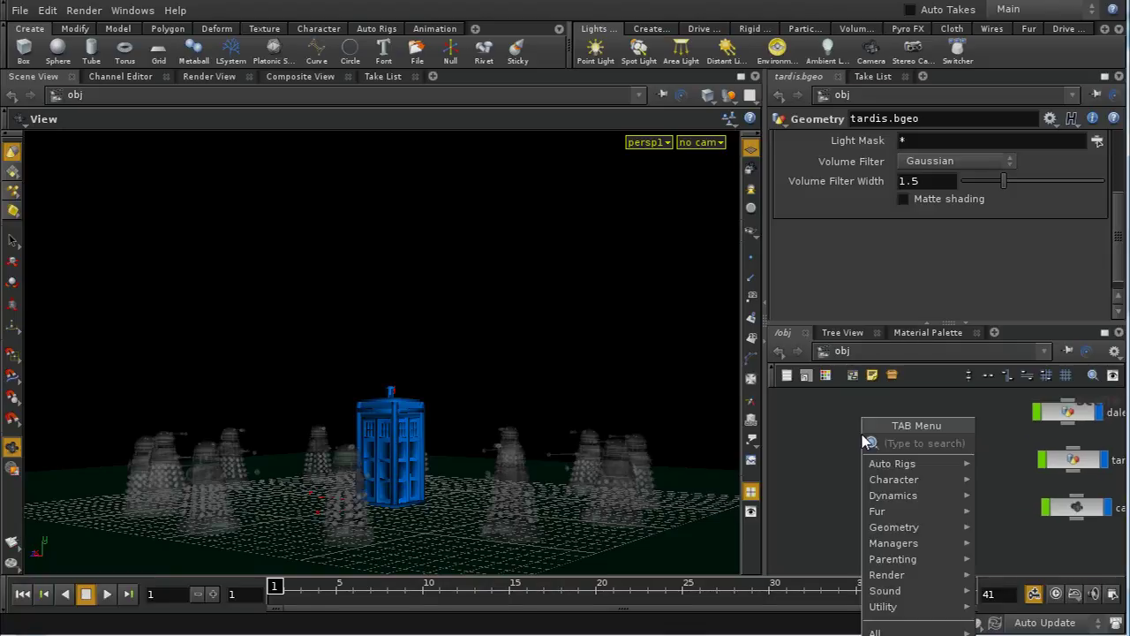
pyautogui.moveTo(896, 544)
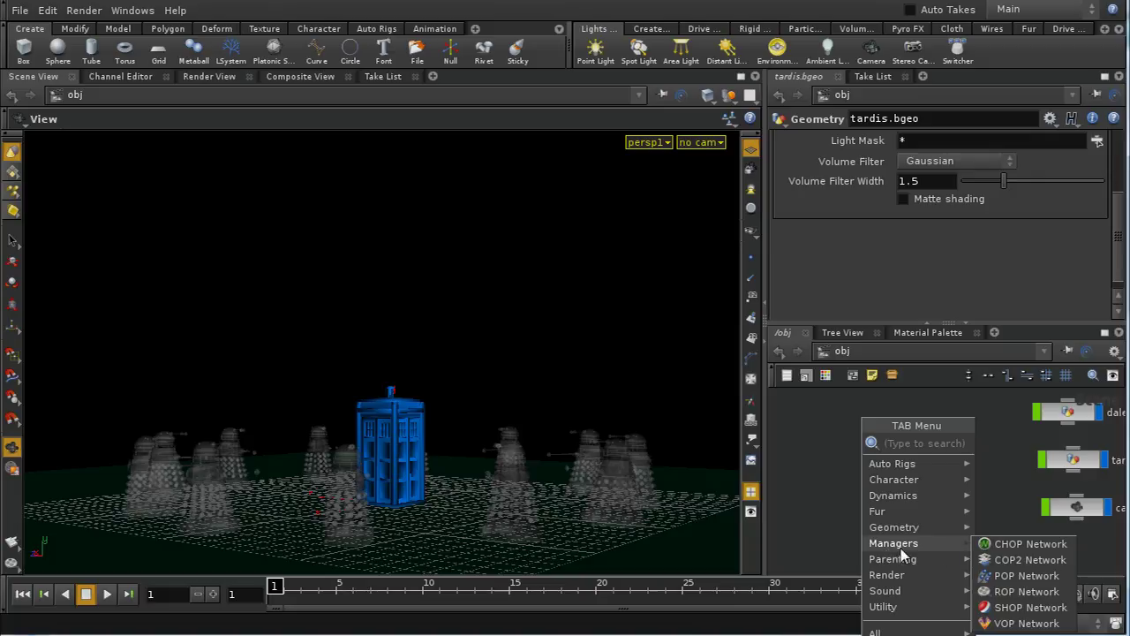
pyautogui.click(1000, 561)
pyautogui.click(919, 486)
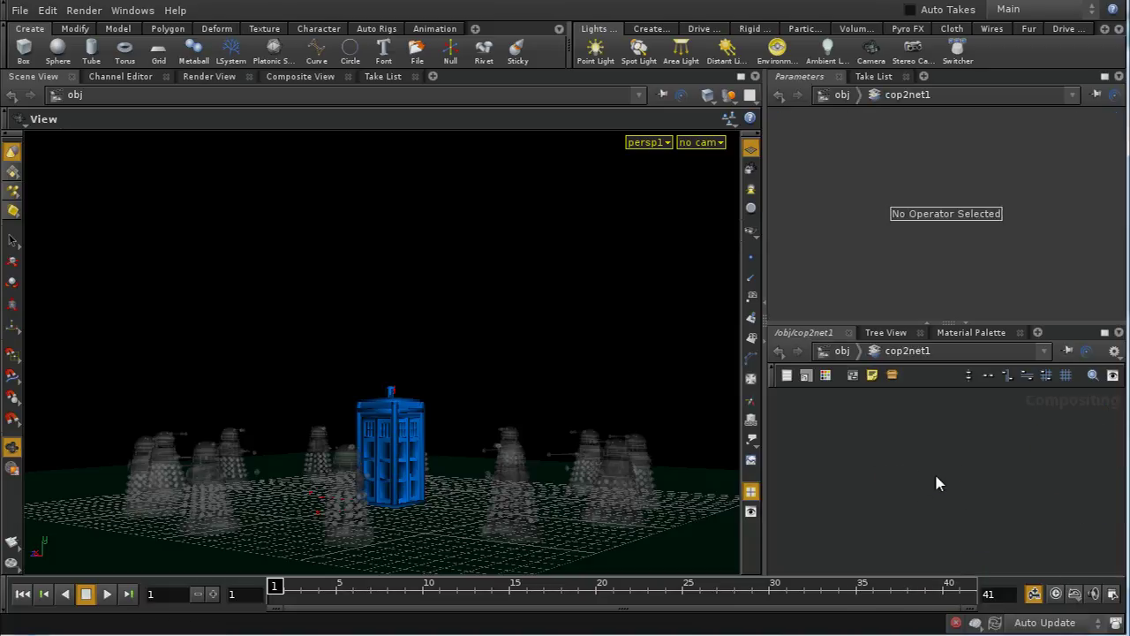
# Delete the cop2net1 node from the obj level and switch the network editor to the img network.
pyautogui.click(842, 351)
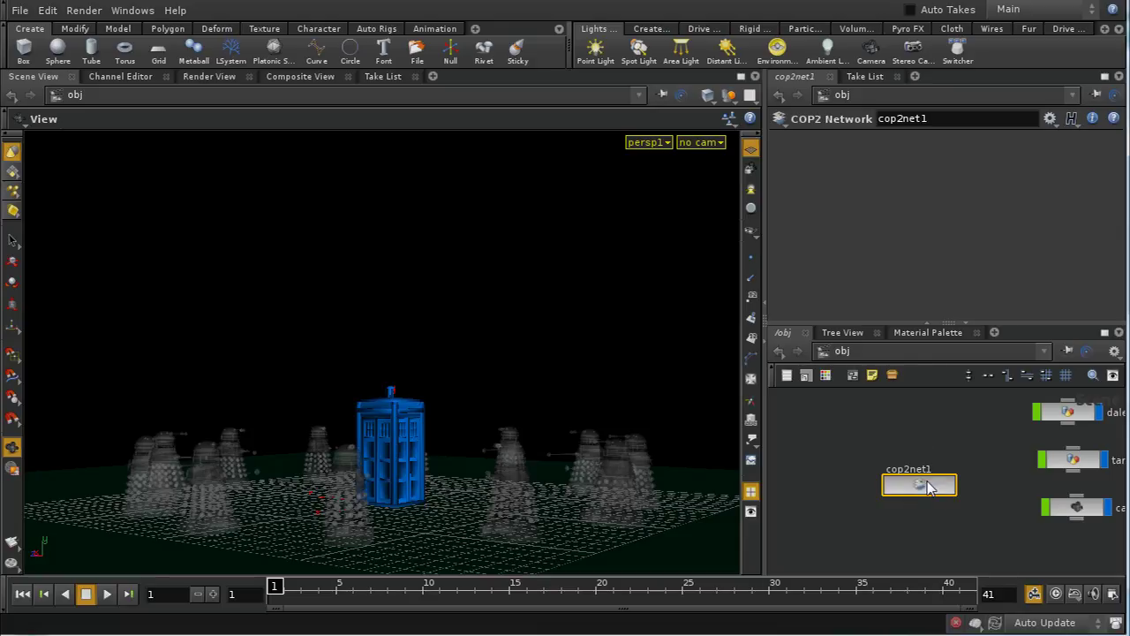
pyautogui.press('Delete')
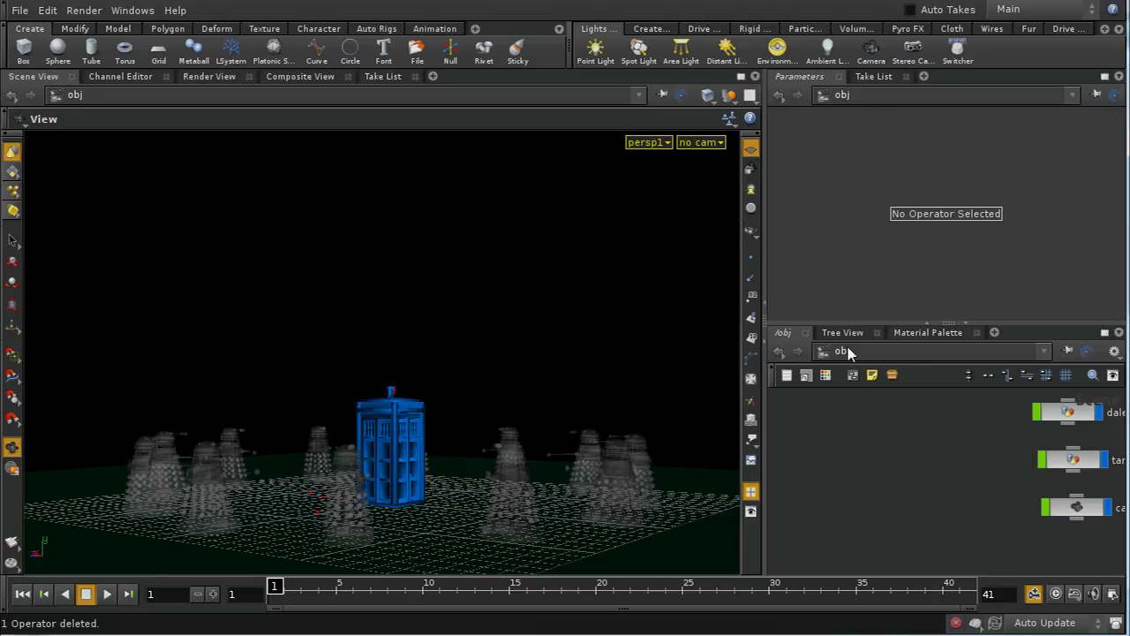
pyautogui.click(843, 351)
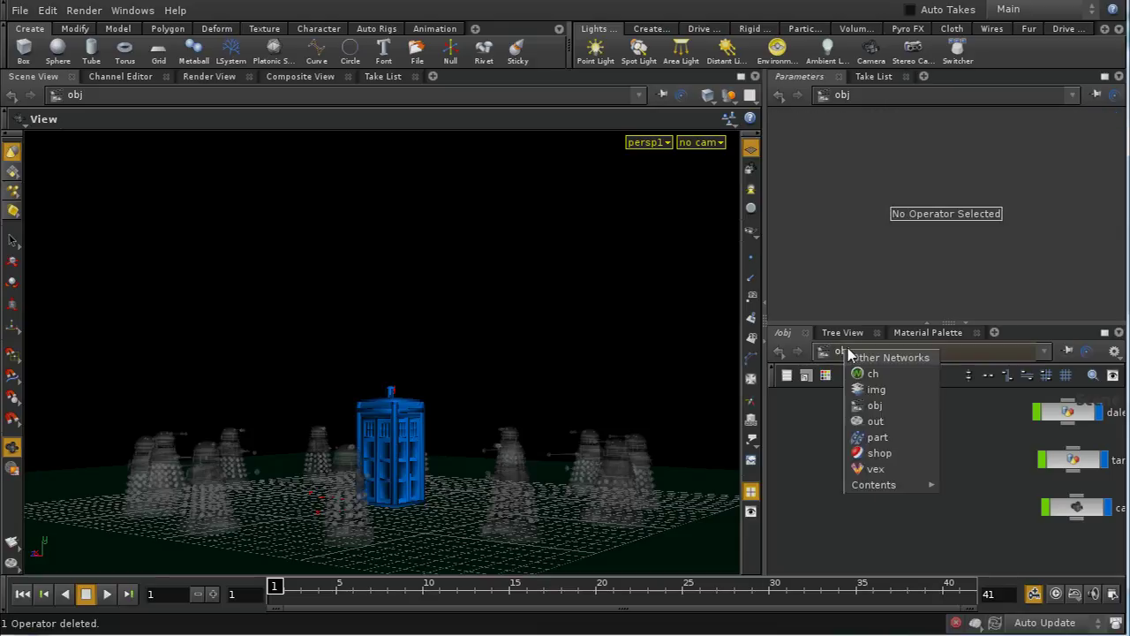
pyautogui.click(878, 390)
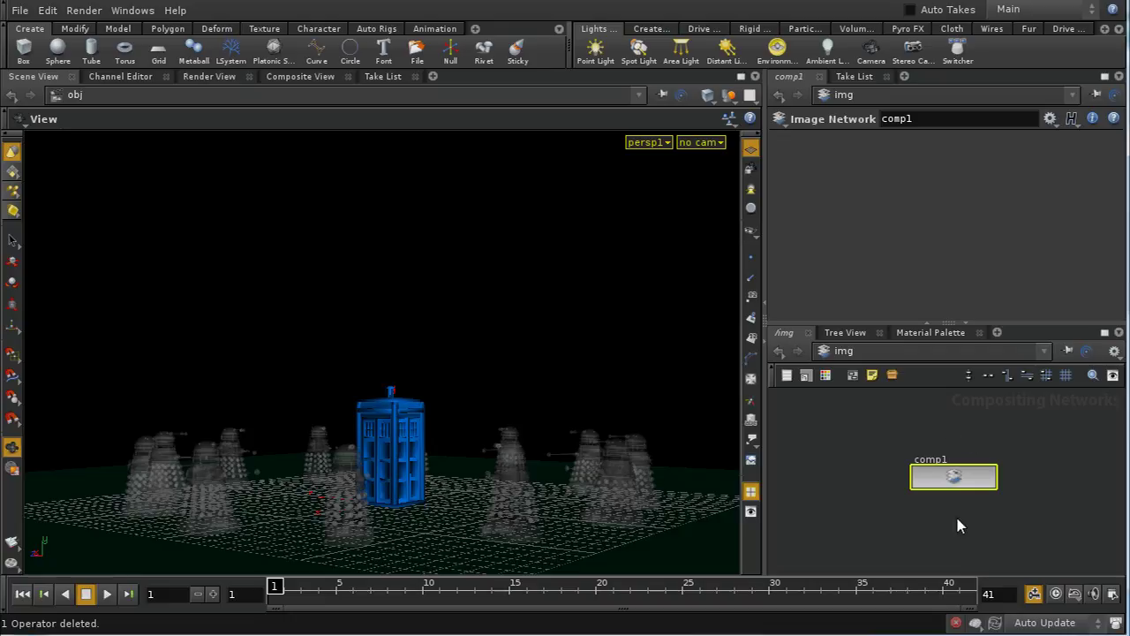
# Go inside the comp1 image network and show it in the Composite View.
pyautogui.moveTo(962, 479); pyautogui.dragTo(934, 475)
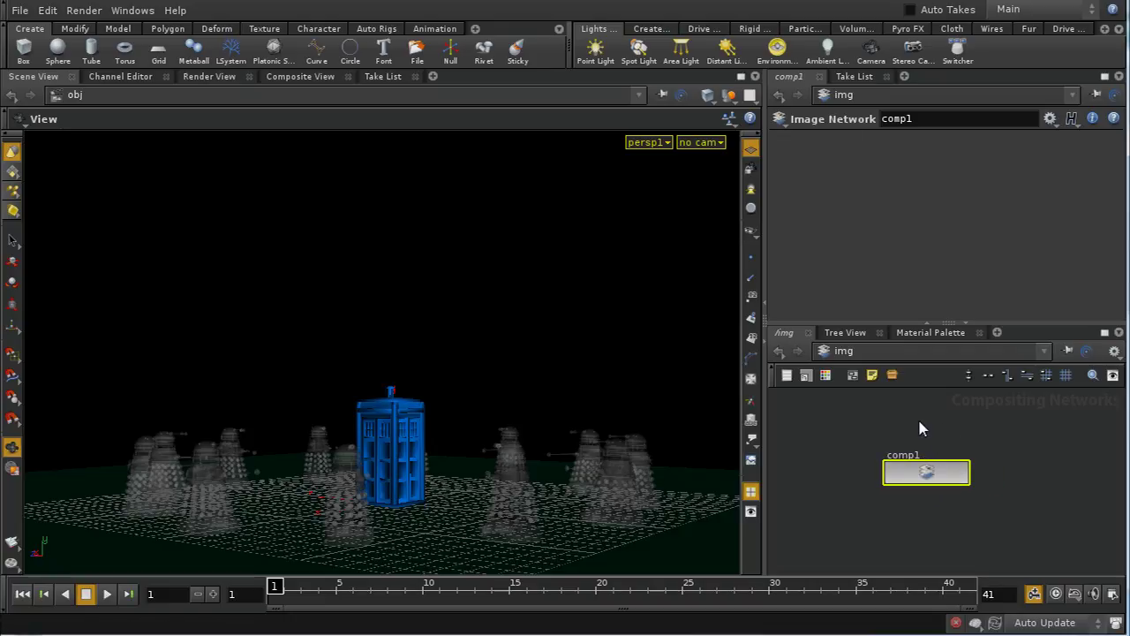
pyautogui.doubleClick(949, 482)
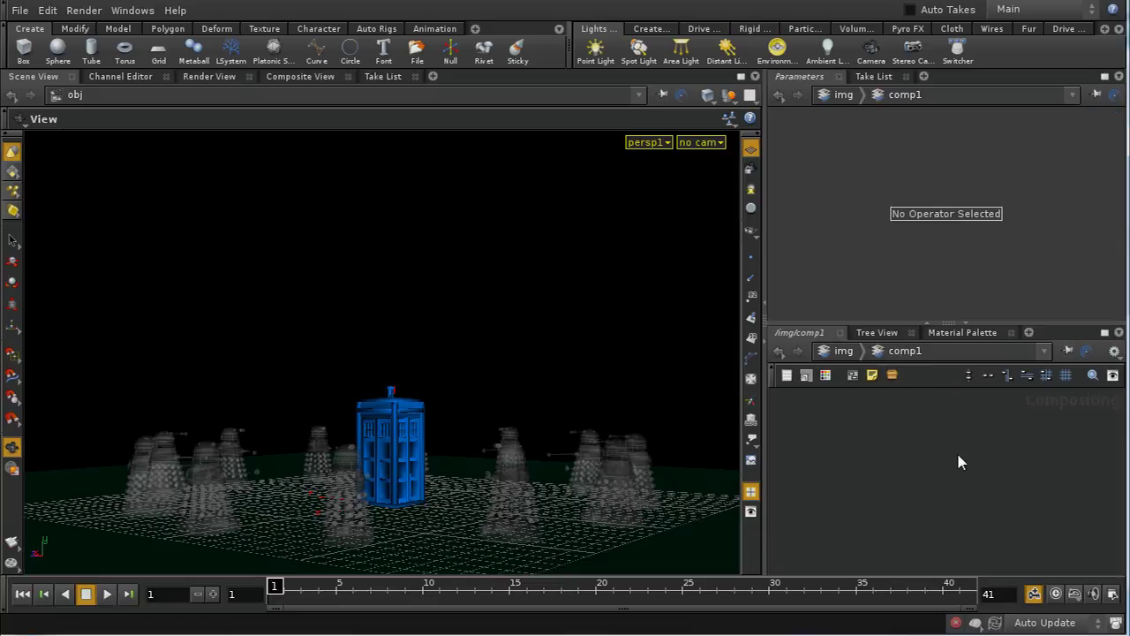
pyautogui.click(316, 79)
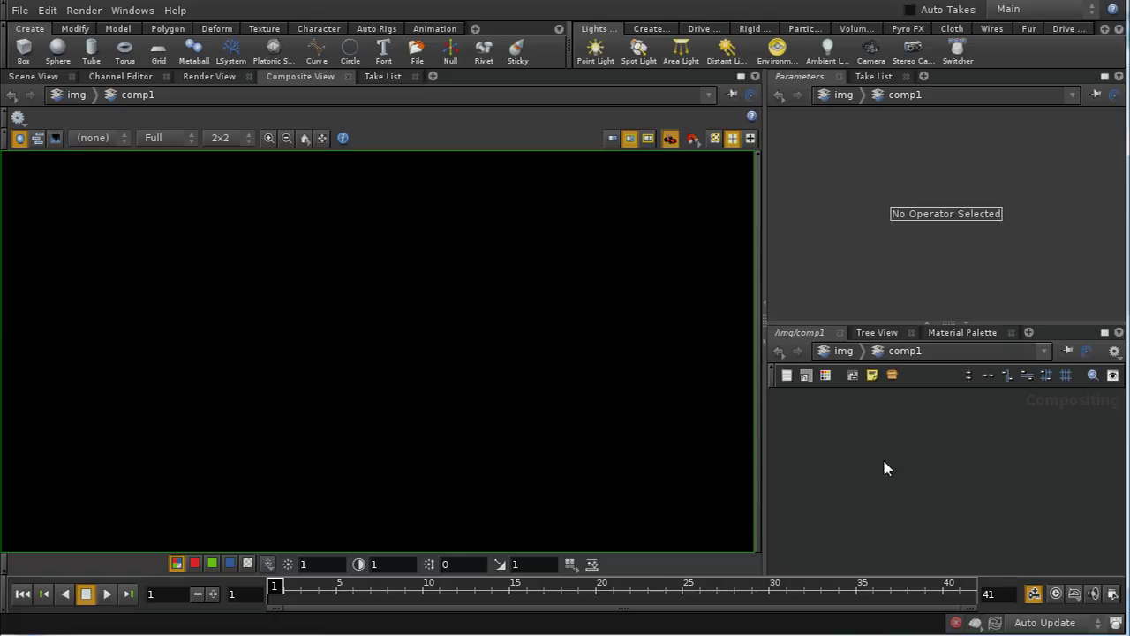
# Add a Color node to the comp1 network.
pyautogui.press('Tab')
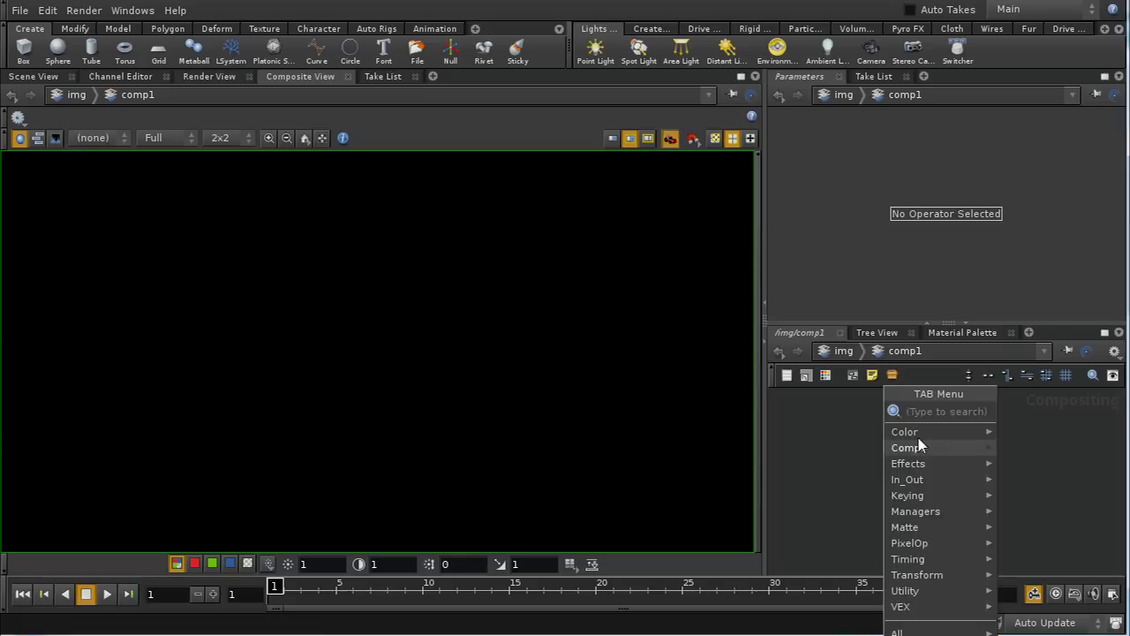
pyautogui.moveTo(918, 433)
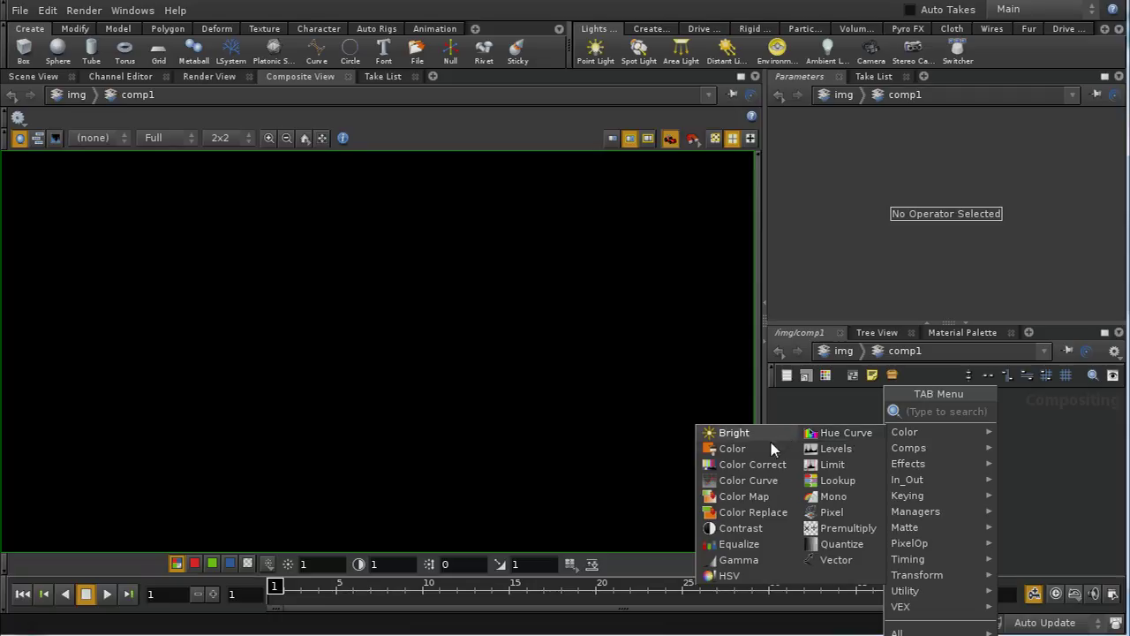
pyautogui.click(729, 449)
pyautogui.click(922, 453)
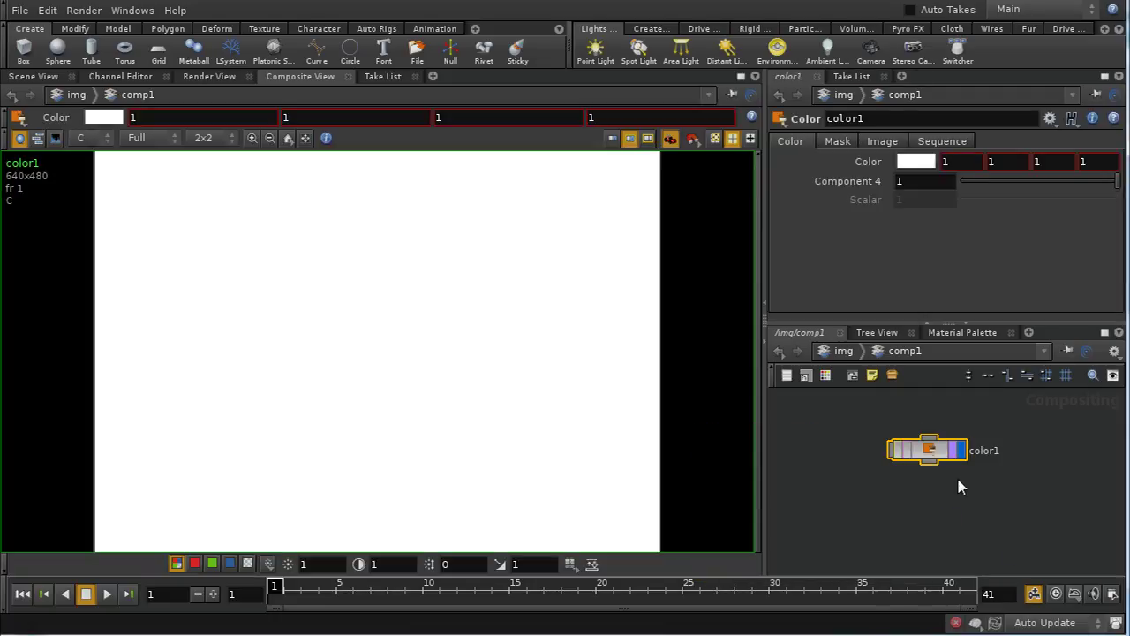
# Set the color1 node's colour to red with RGB values 0.9, 0, 0.
pyautogui.click(913, 164)
pyautogui.click(949, 53)
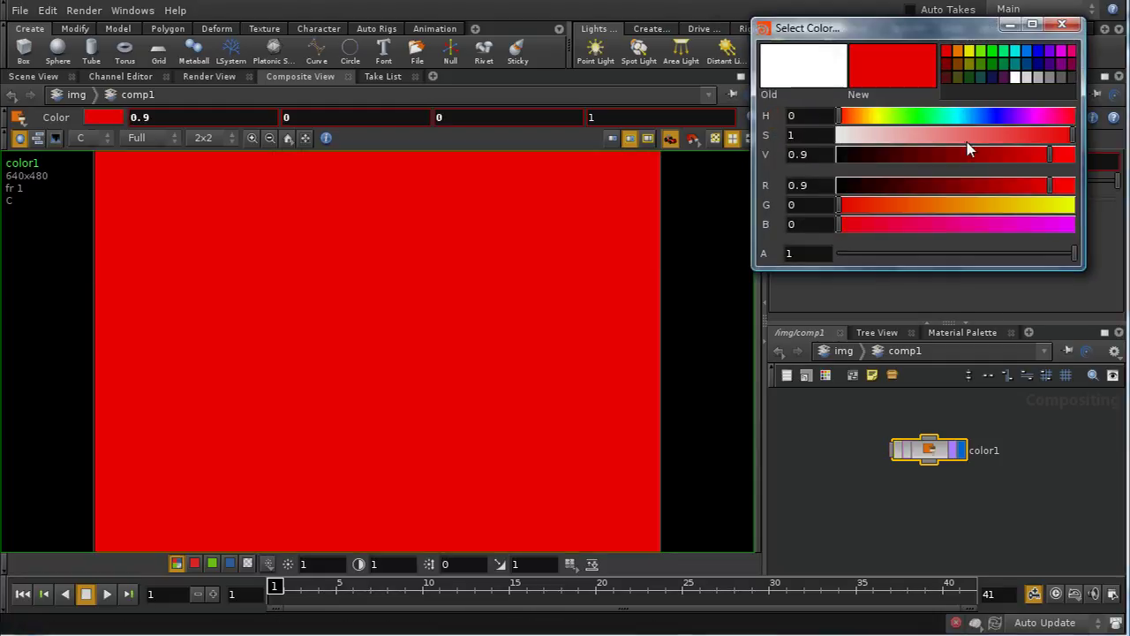
pyautogui.click(1061, 24)
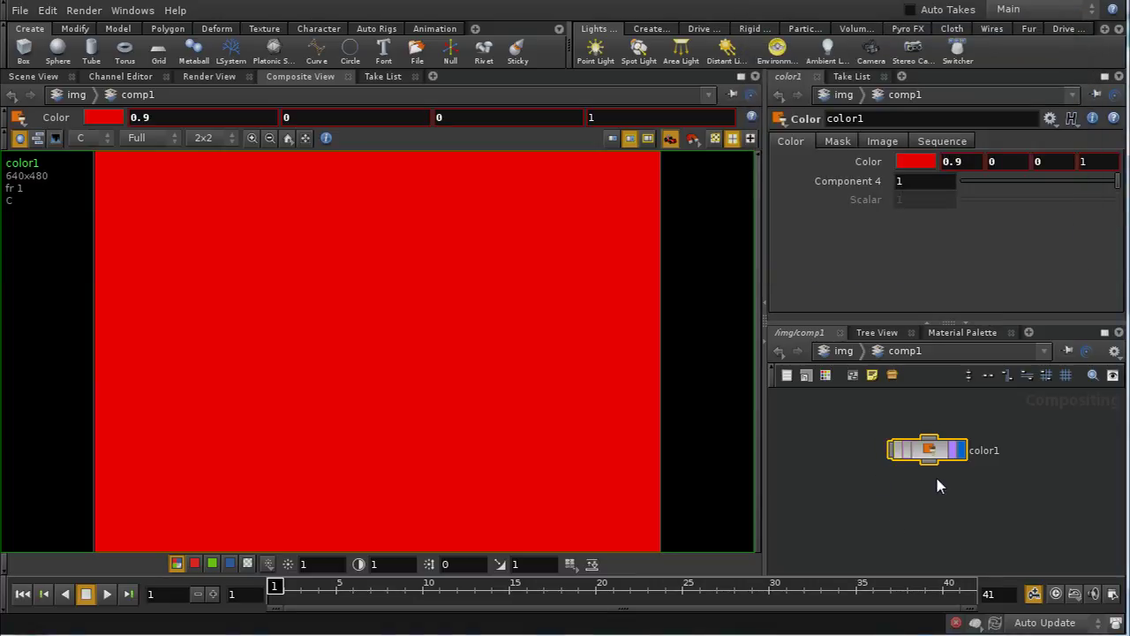
# Inspect the color1 node's information and display its alpha plane (A) in the Composite View.
pyautogui.middleClick(940, 452)
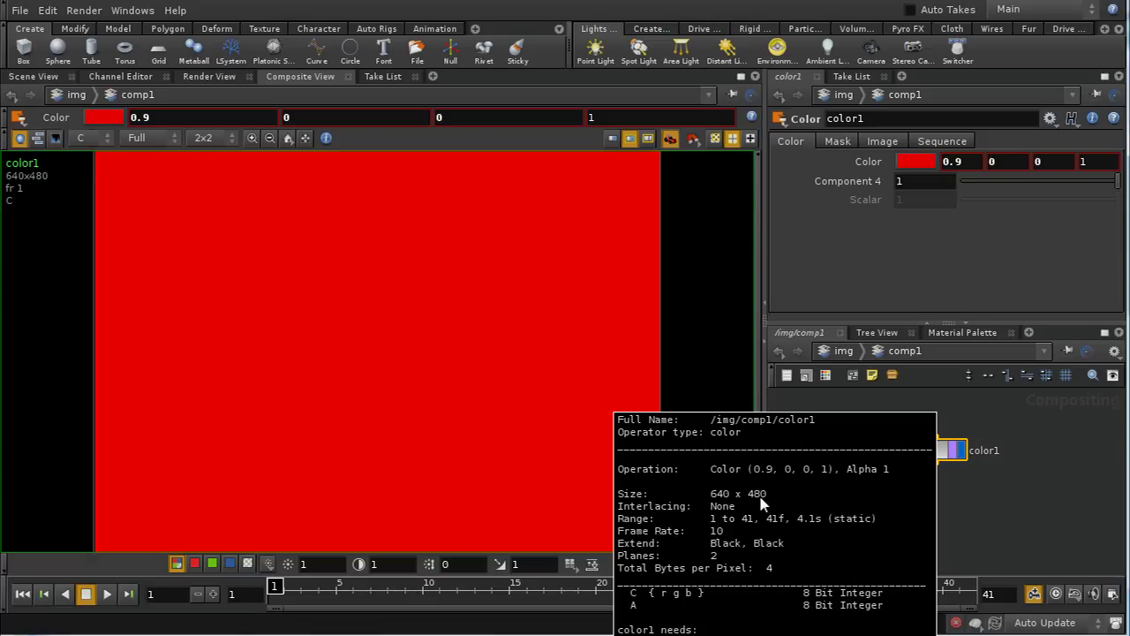
pyautogui.moveTo(943, 549); pyautogui.dragTo(943, 549, button='middle')
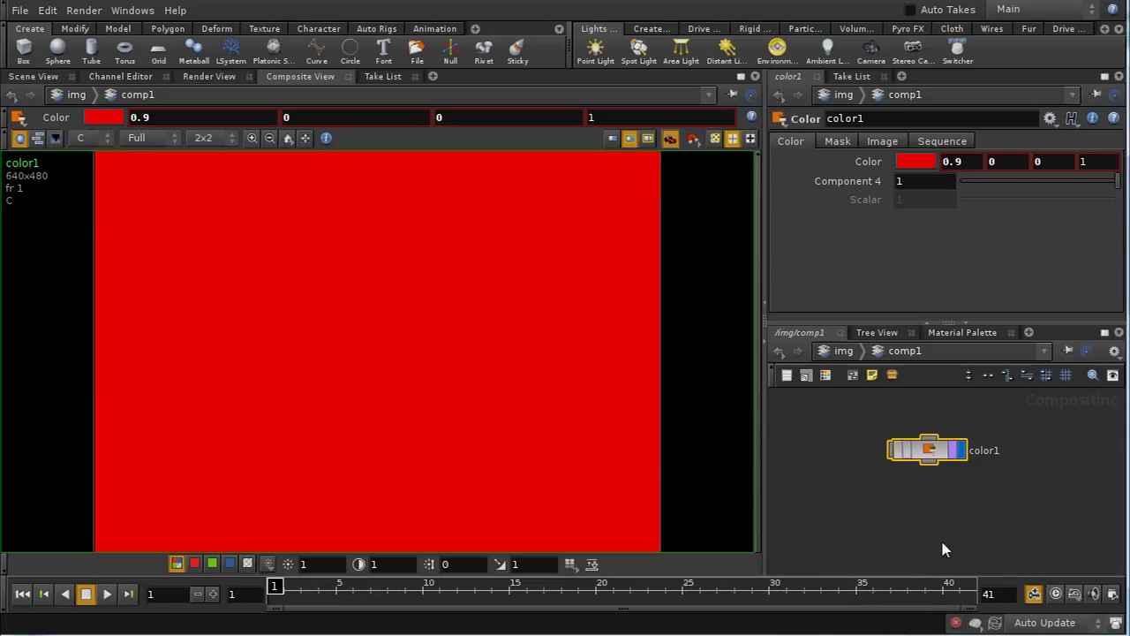
pyautogui.middleClick(929, 452)
pyautogui.click(106, 143)
pyautogui.click(83, 168)
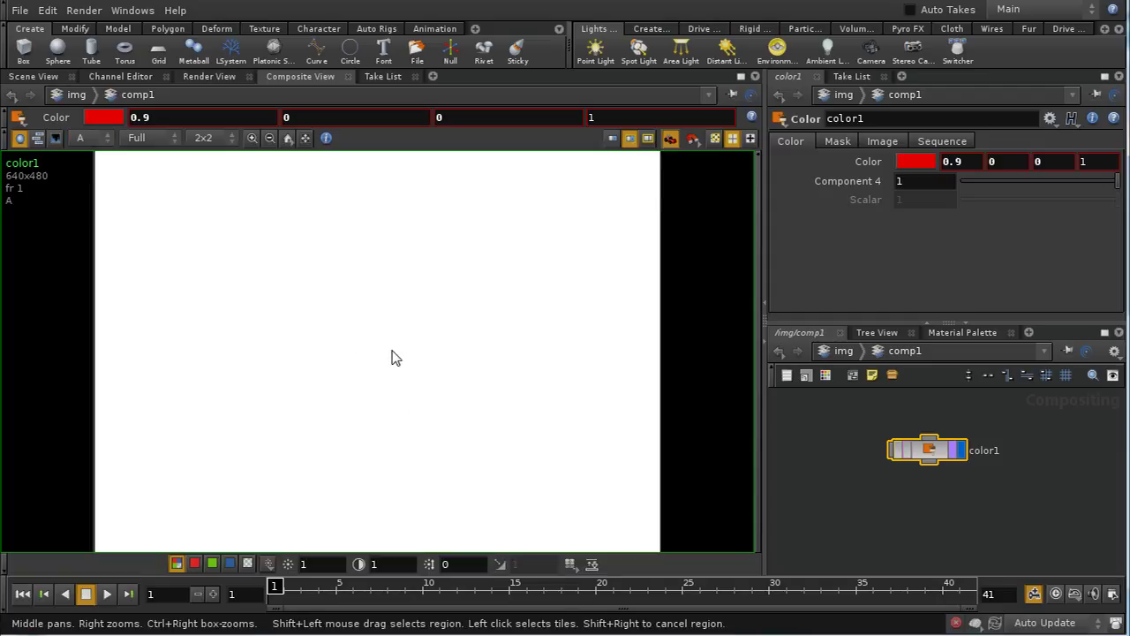
# Try an alpha value of 0.6 on color1's colour and set it back to 1.
pyautogui.middleClick(1094, 169)
pyautogui.moveTo(1094, 170); pyautogui.dragTo(1094, 231, button='middle')
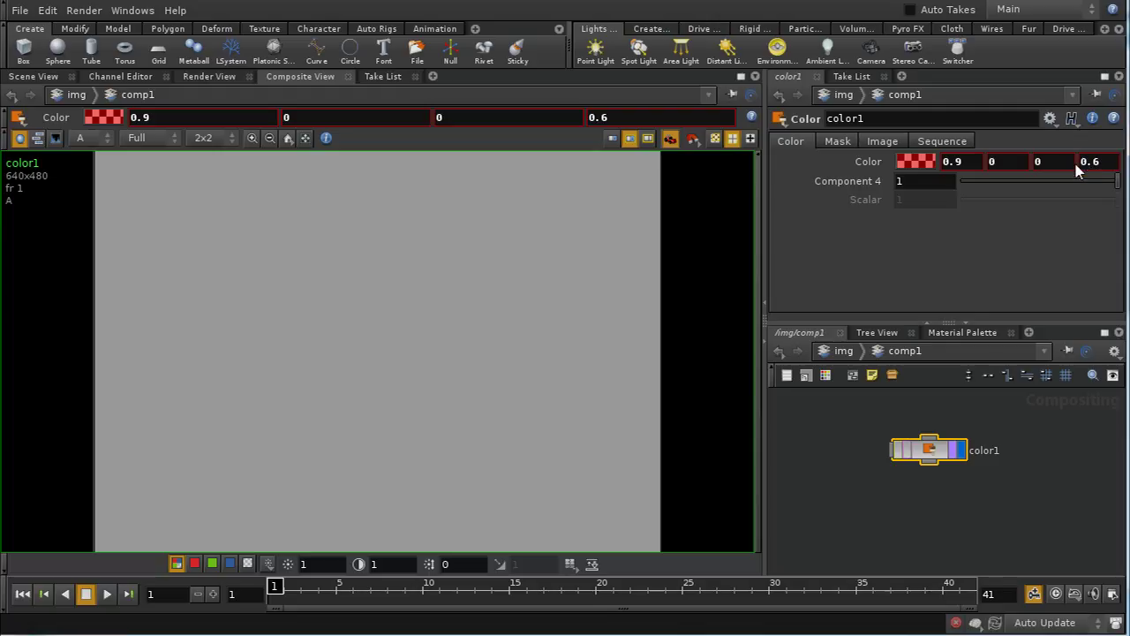
pyautogui.click(1109, 161)
pyautogui.write('1')
pyautogui.press('Return')
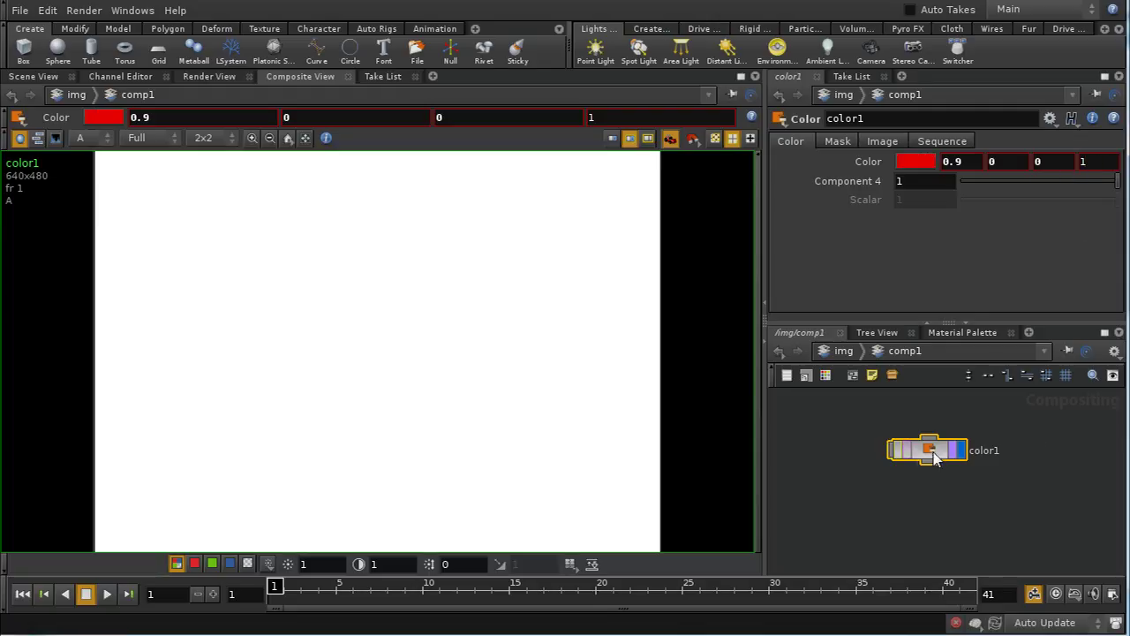
# Override color1's image size with the 100% PAL preset, 768 by 576, and check the node's information.
pyautogui.moveTo(926, 450); pyautogui.dragTo(1019, 476, button='middle')
pyautogui.click(881, 142)
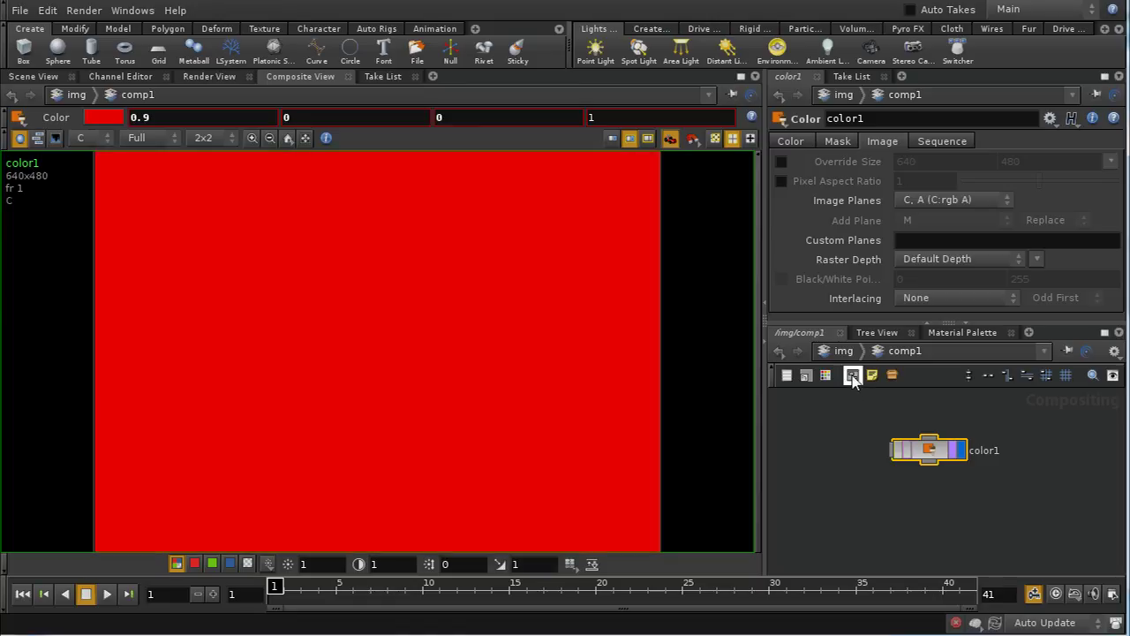
pyautogui.click(781, 160)
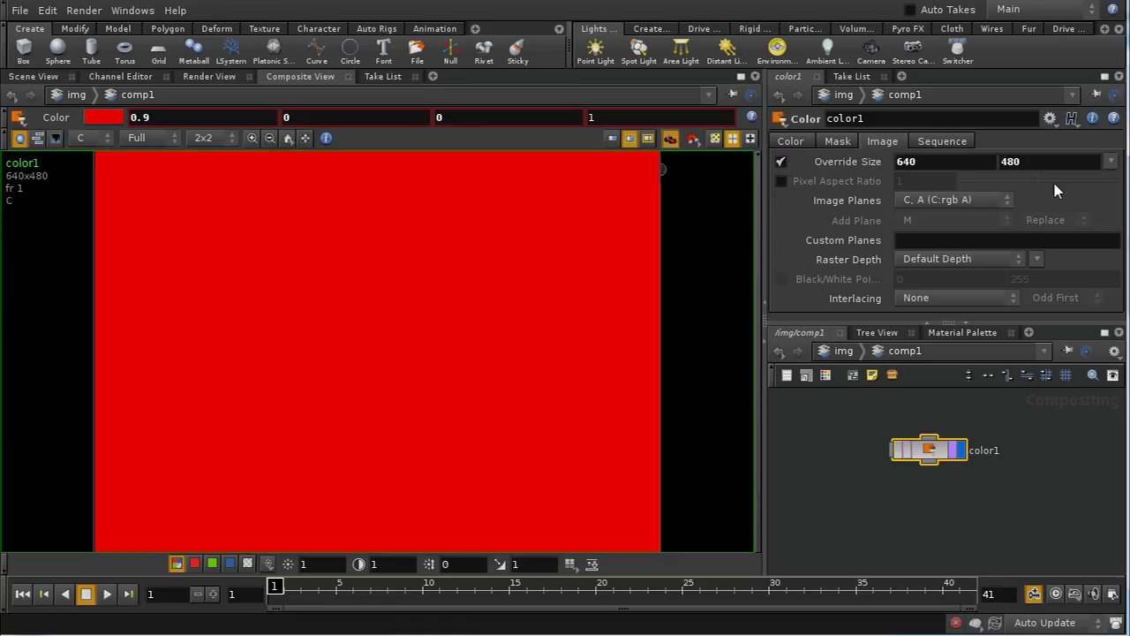
pyautogui.click(1111, 161)
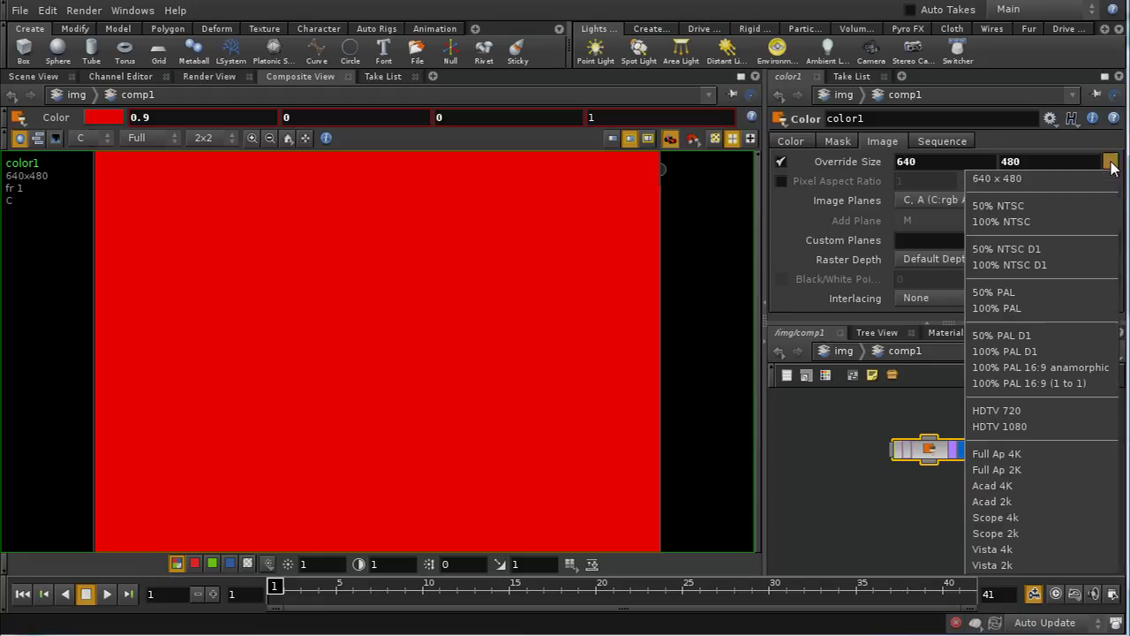
pyautogui.click(1006, 309)
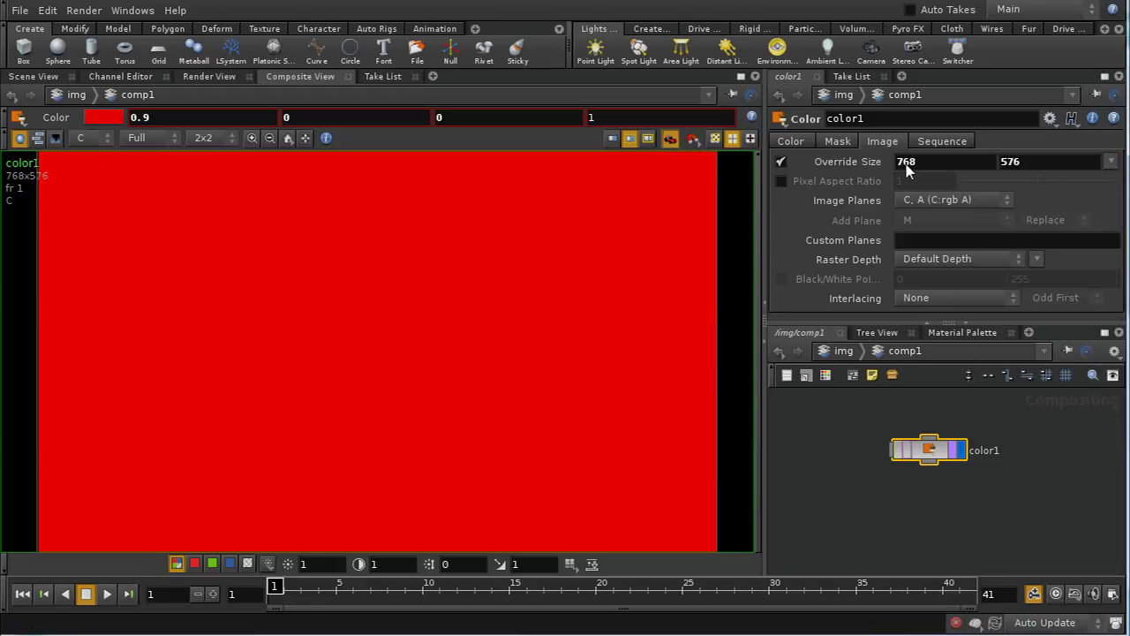
pyautogui.middleClick(922, 457)
# Turn off color1's size override and check the node's information again.
pyautogui.click(780, 162)
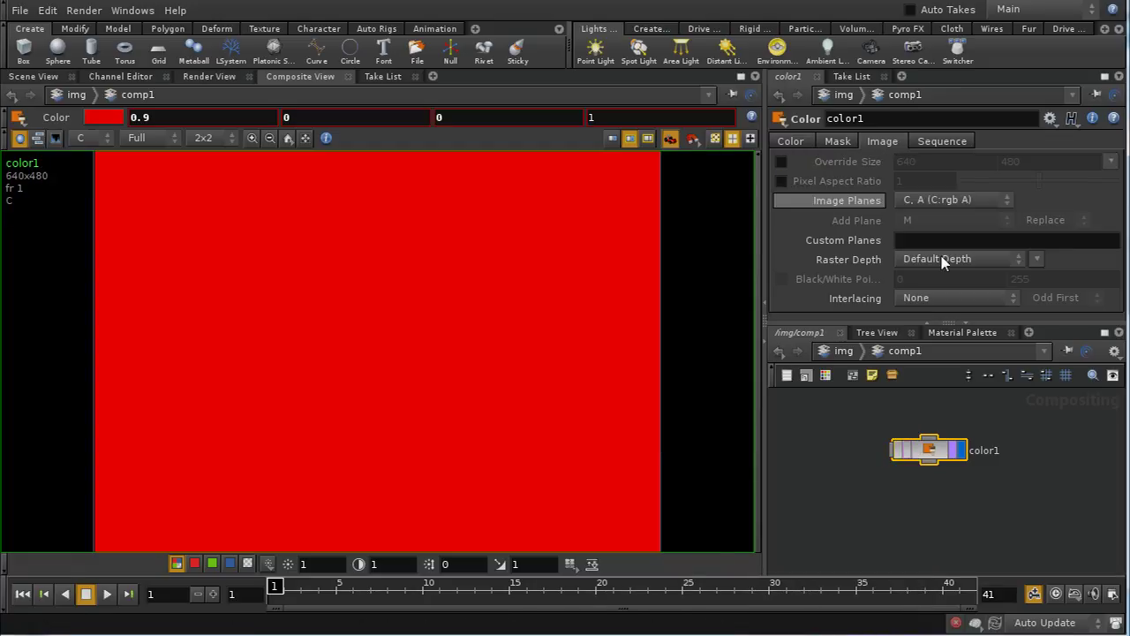
pyautogui.middleClick(918, 452)
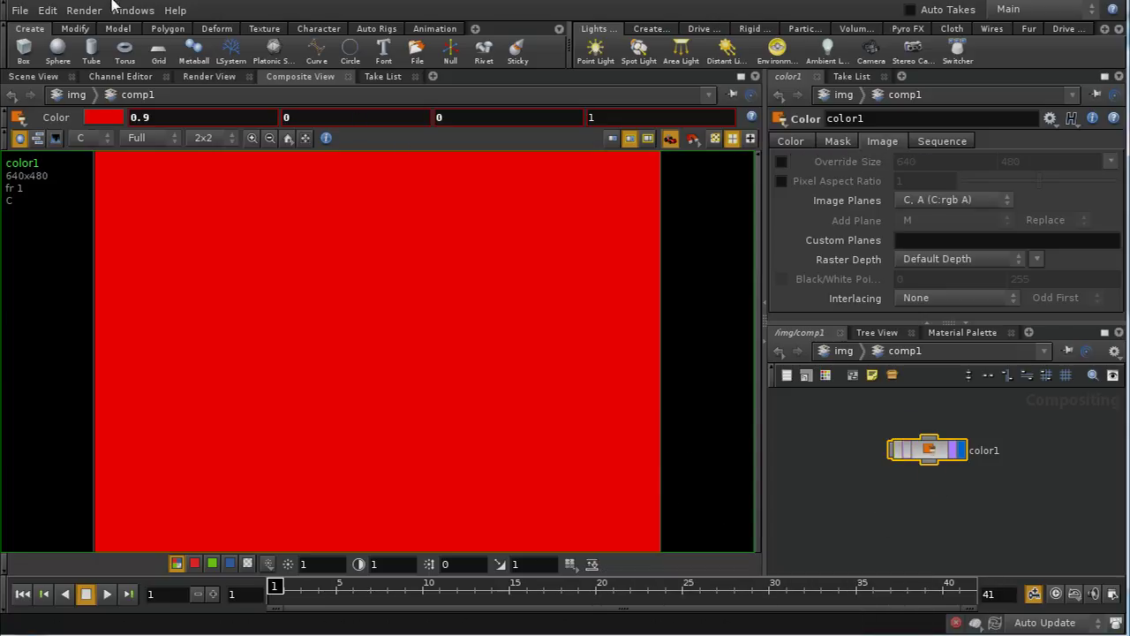
# Set the project resolution to 1280 by 720 in the compositing settings and apply it.
pyautogui.click(50, 12)
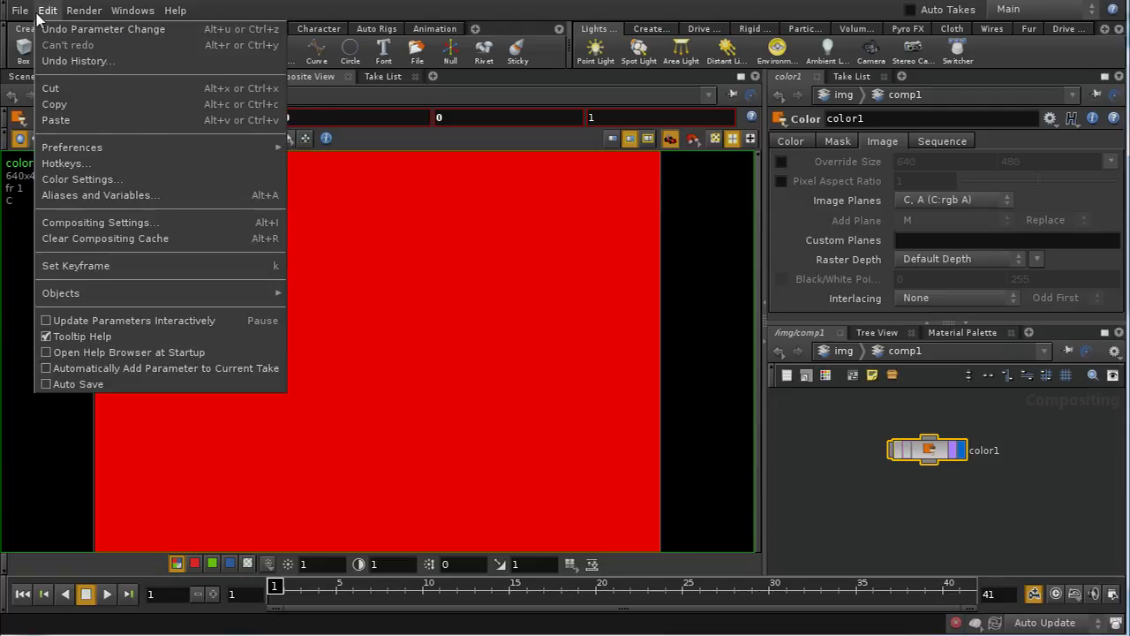
pyautogui.click(98, 222)
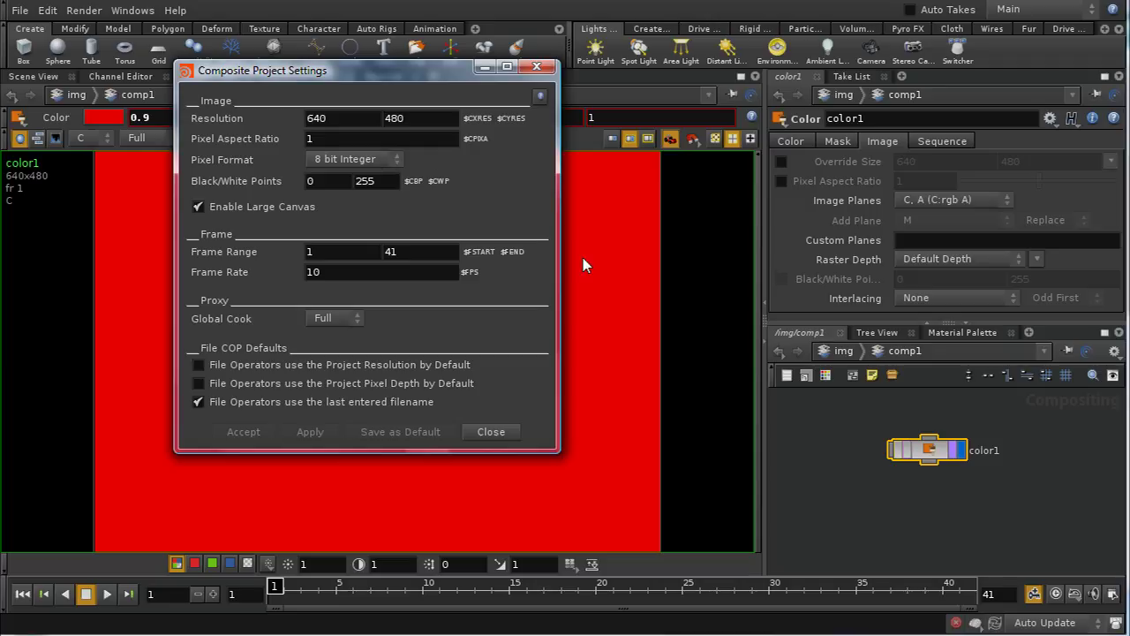
pyautogui.doubleClick(374, 118)
pyautogui.write('1280')
pyautogui.click(413, 123)
pyautogui.doubleClick(388, 121)
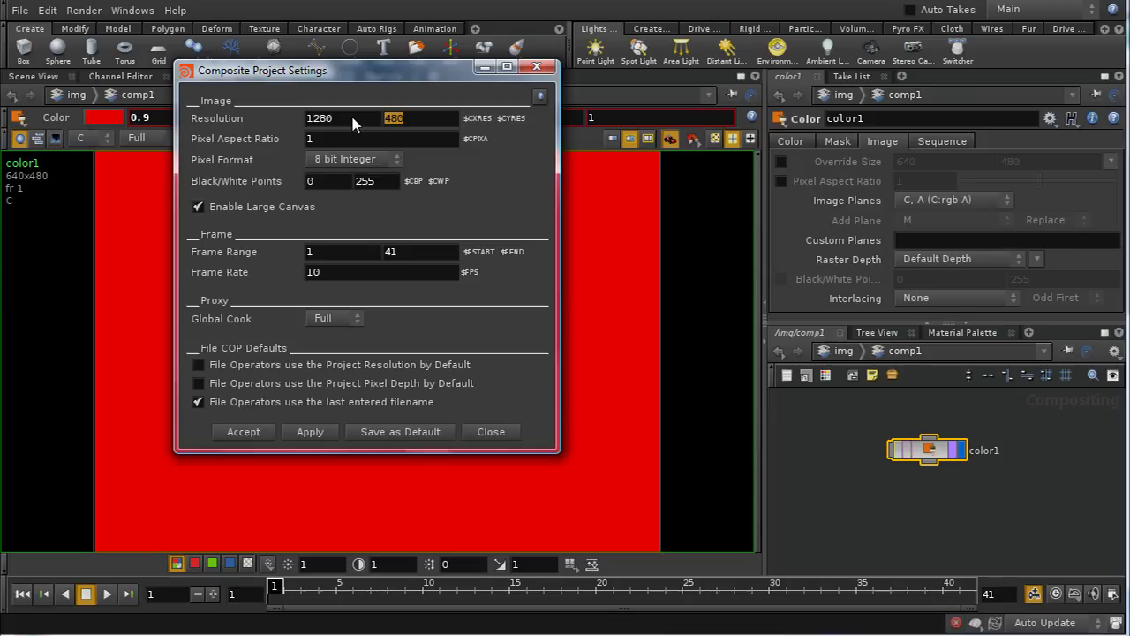
pyautogui.write('73')
pyautogui.write('0')
pyautogui.click(322, 437)
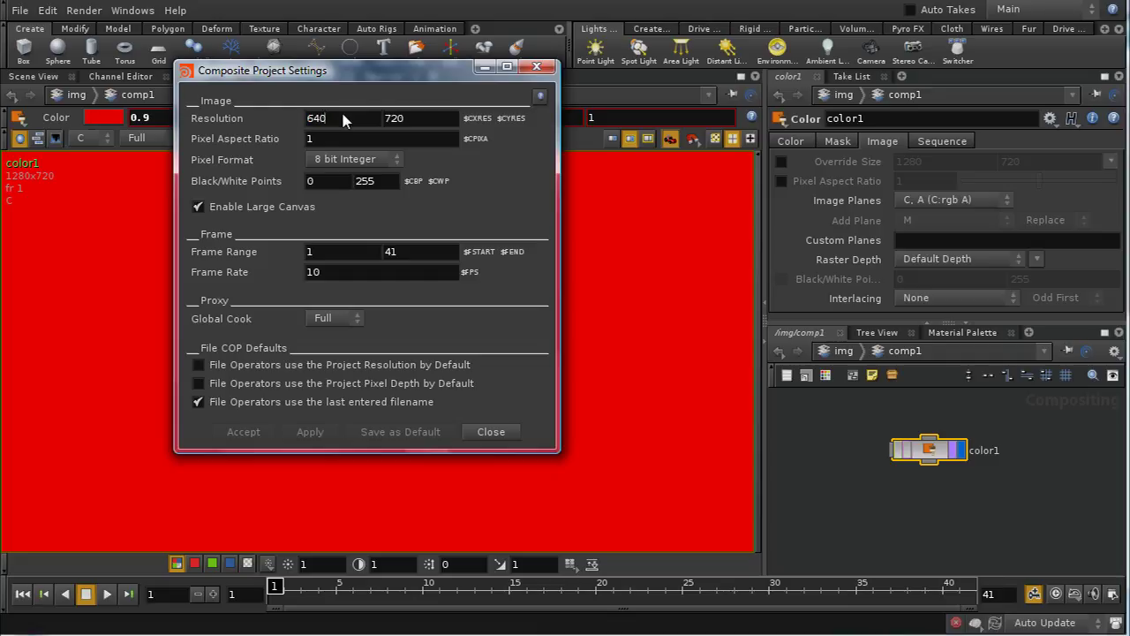
# Restore the compositing project resolution to 640 by 480, apply it and close the settings.
pyautogui.press('Tab')
pyautogui.write('480')
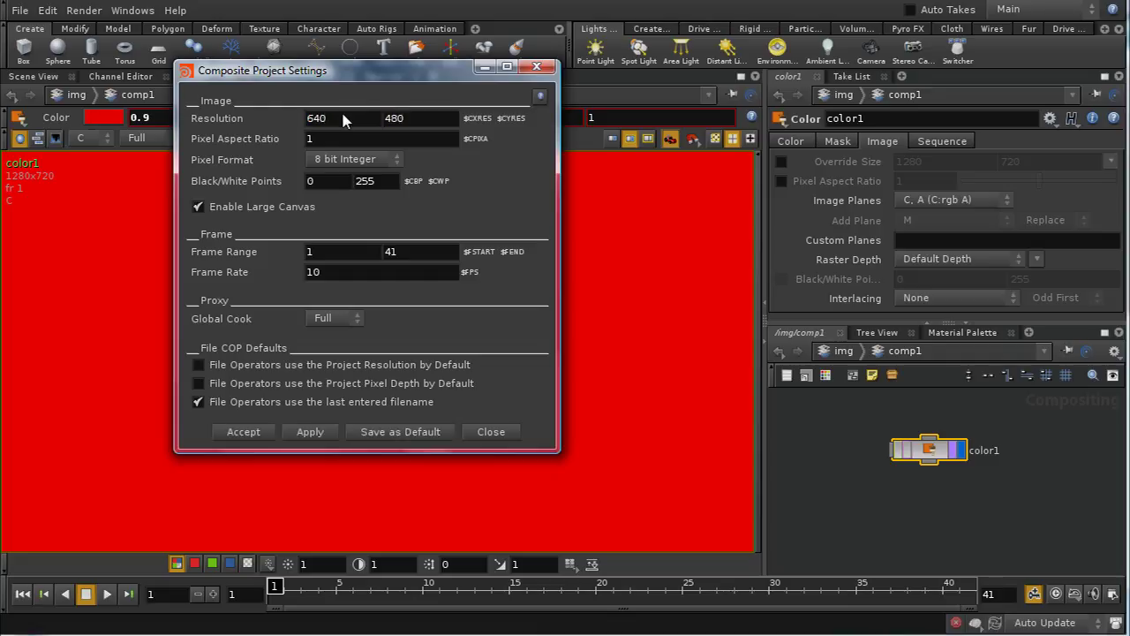
pyautogui.click(319, 429)
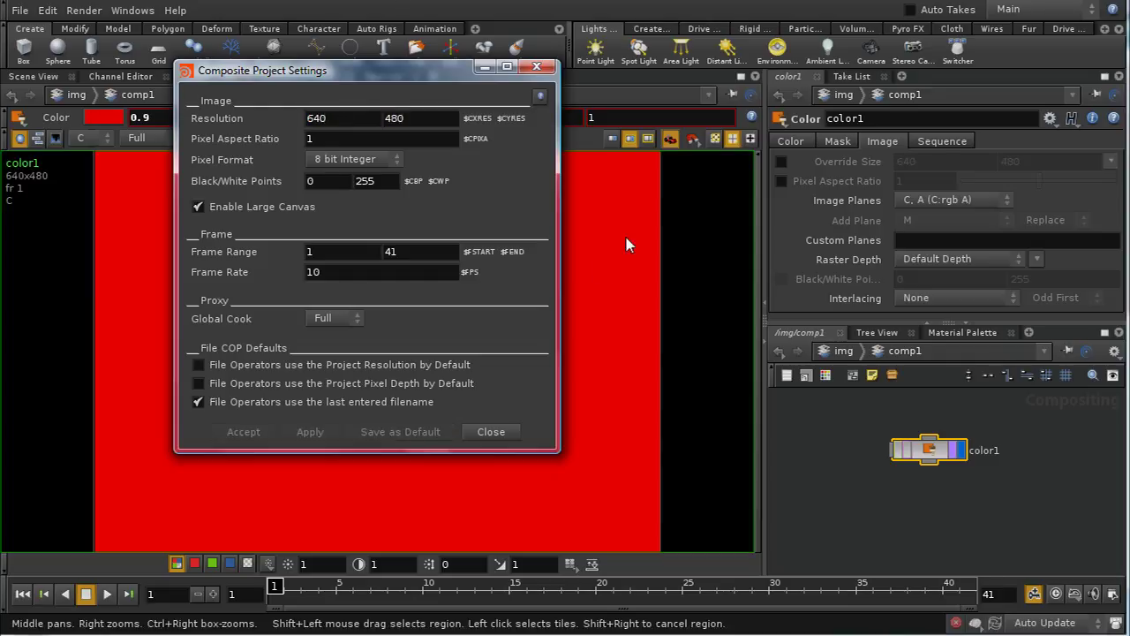
pyautogui.click(491, 430)
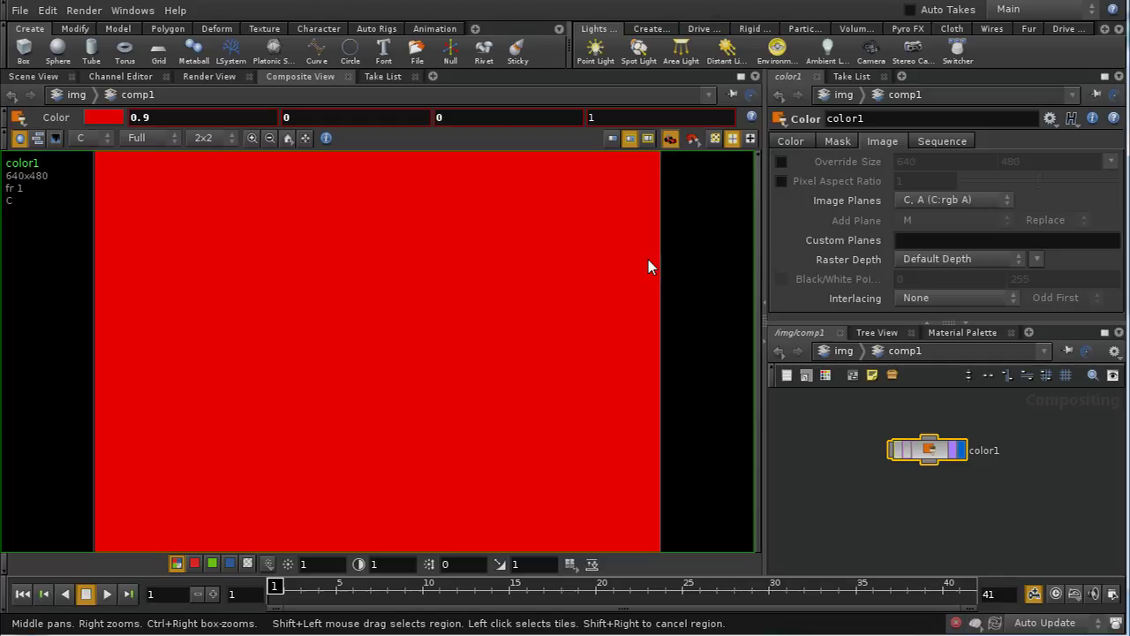
# Reveal the pixel aspect ratio expression on color1, and switch that override on and off again.
pyautogui.click(806, 183)
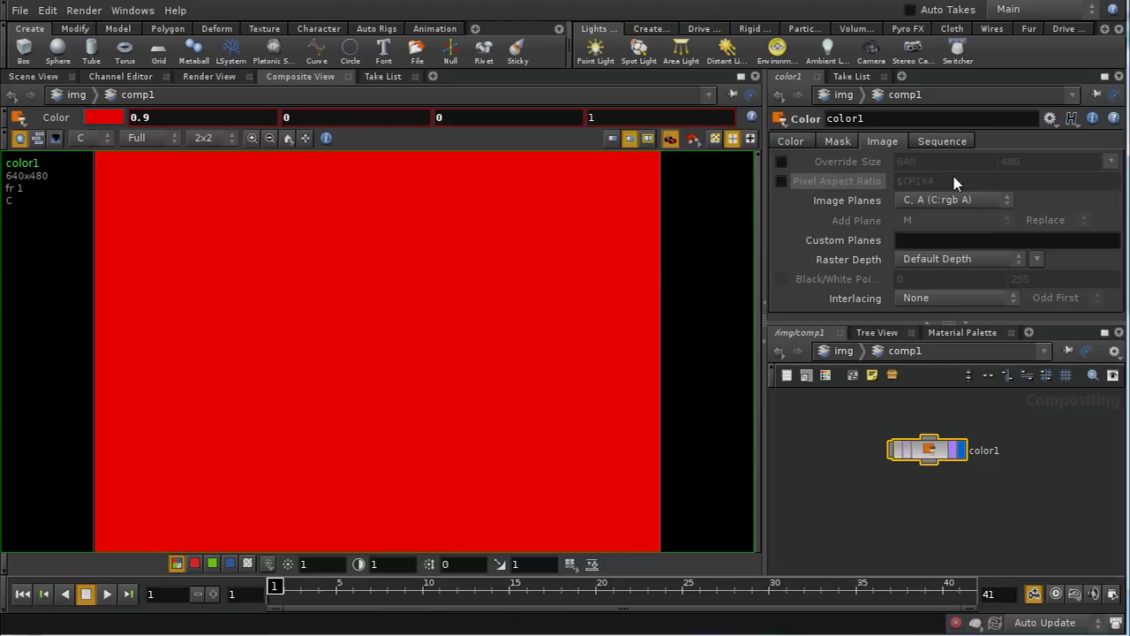
pyautogui.click(780, 181)
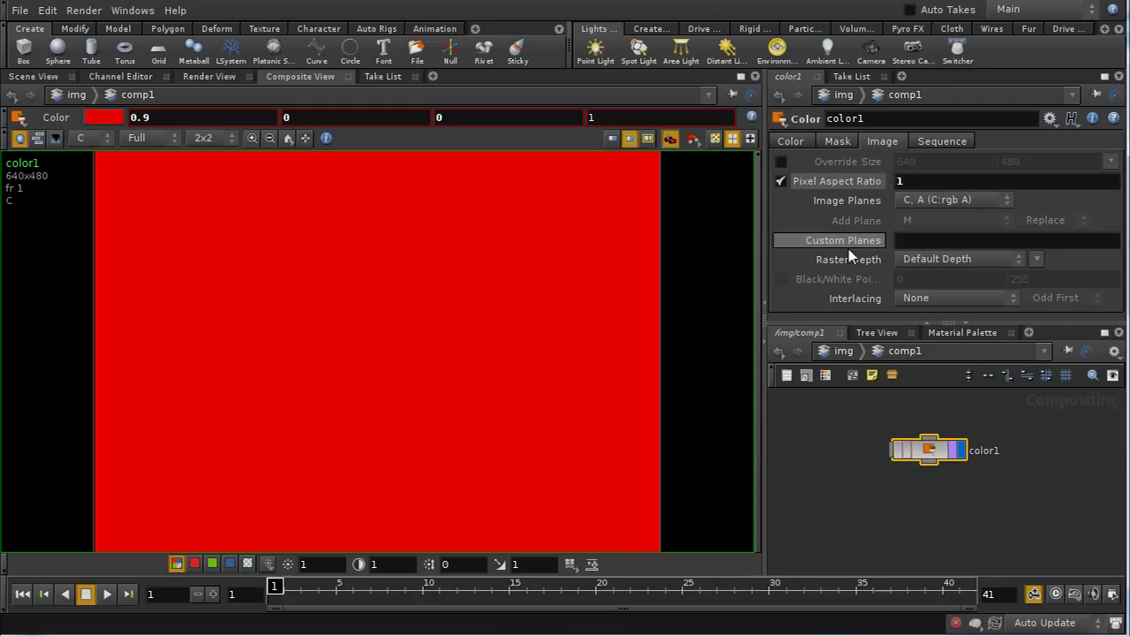
pyautogui.click(783, 181)
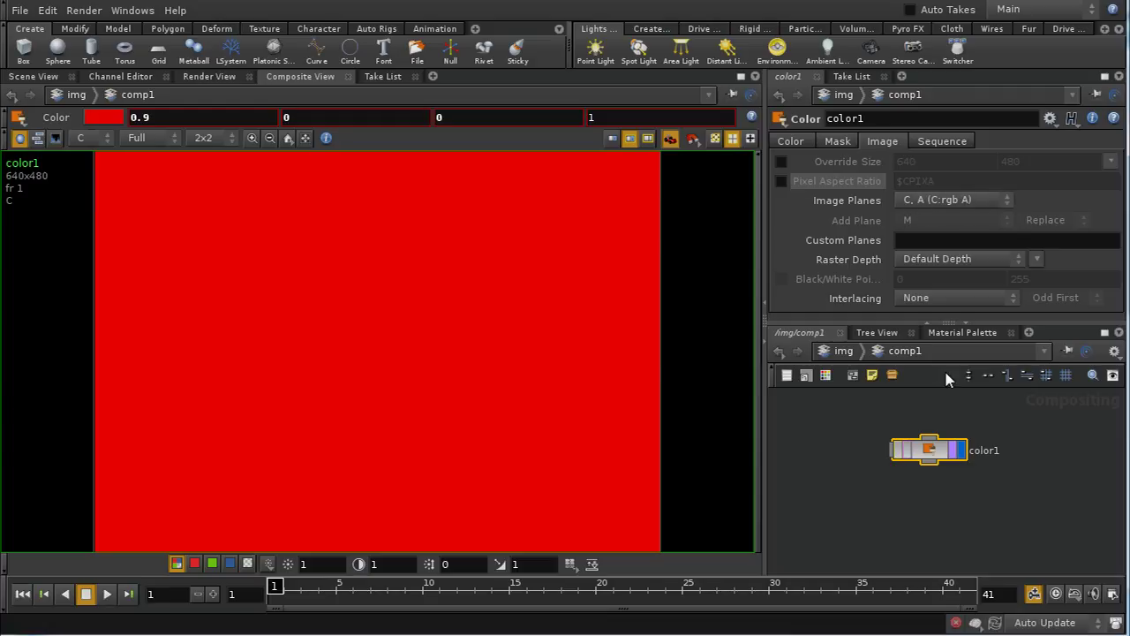
# Set color1's image planes to C (rgb).
pyautogui.click(955, 203)
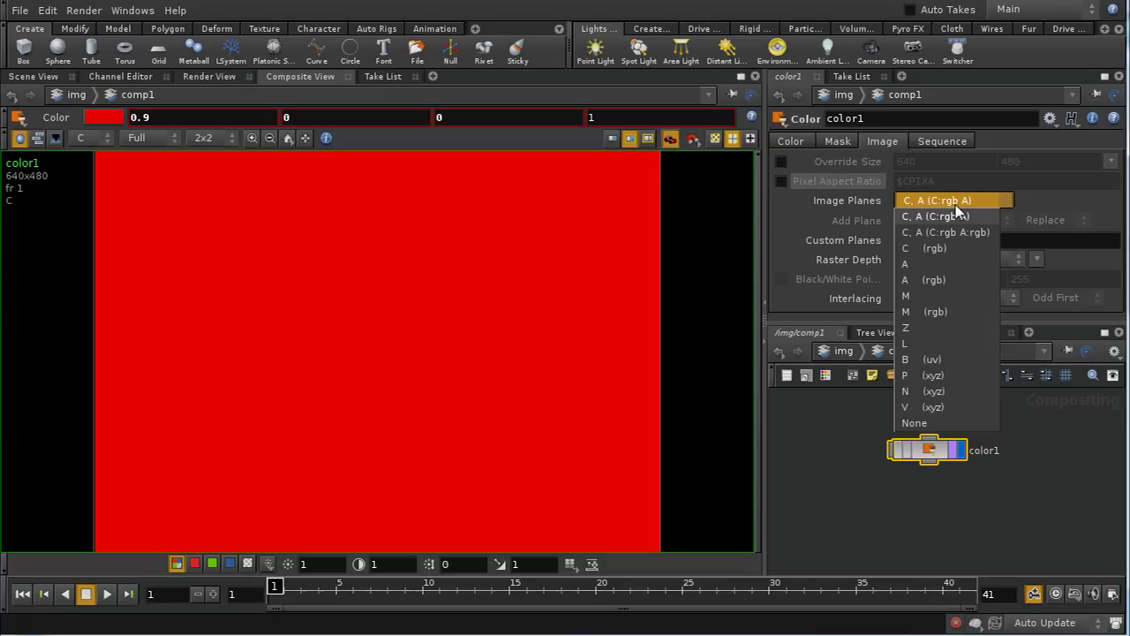
pyautogui.click(936, 249)
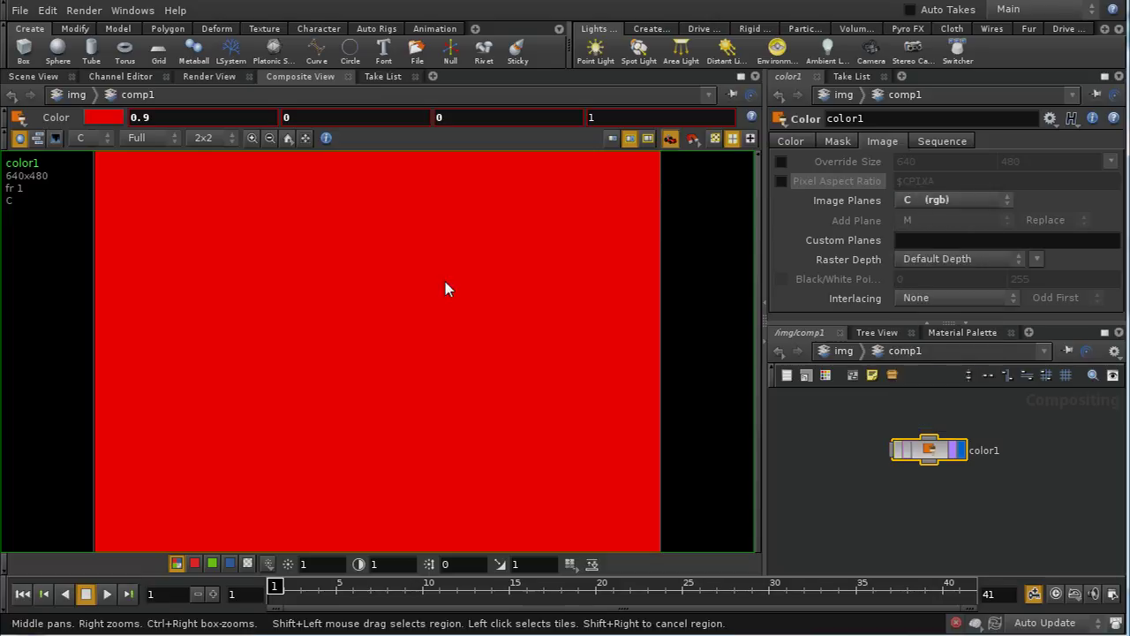
# Display color1's A plane in the composite view, and return the view to the C plane.
pyautogui.click(93, 138)
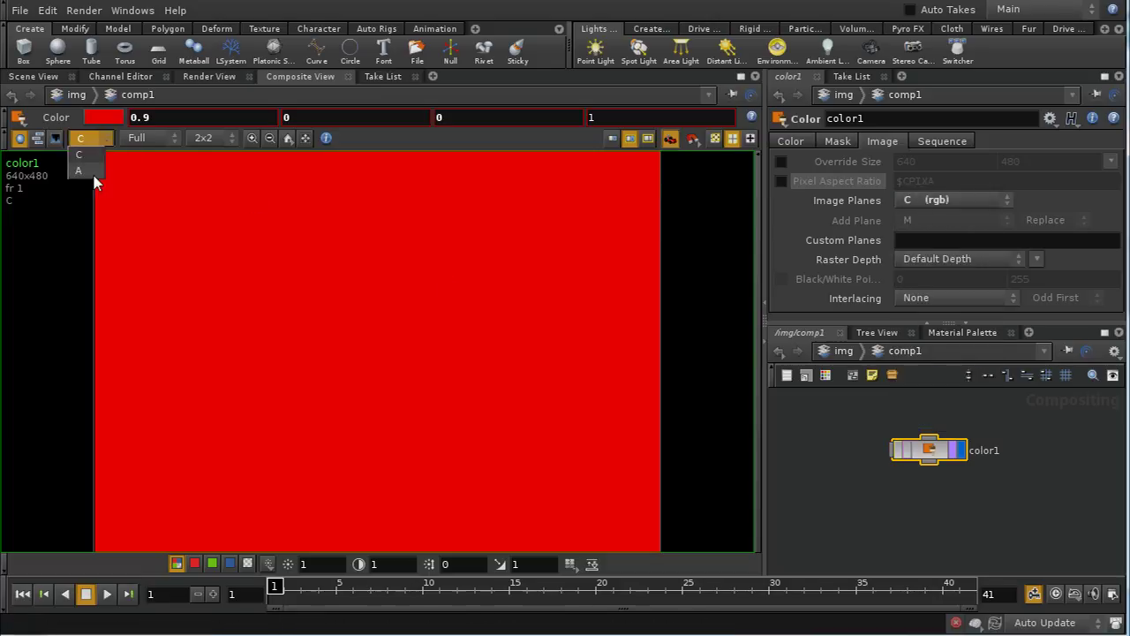
pyautogui.click(91, 171)
pyautogui.click(103, 141)
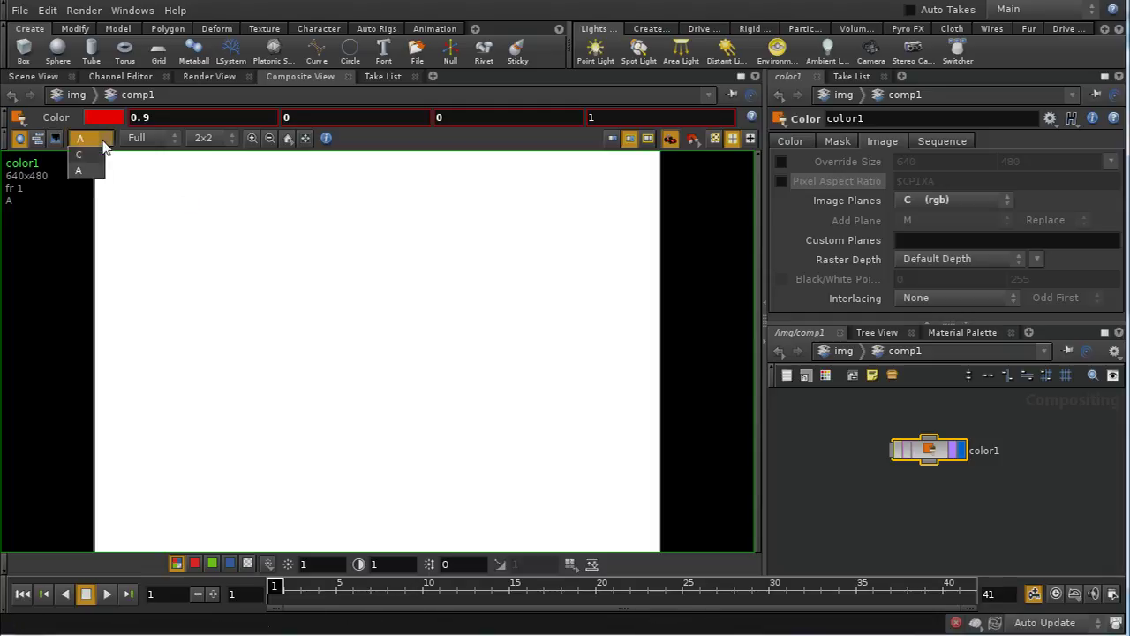
pyautogui.click(91, 154)
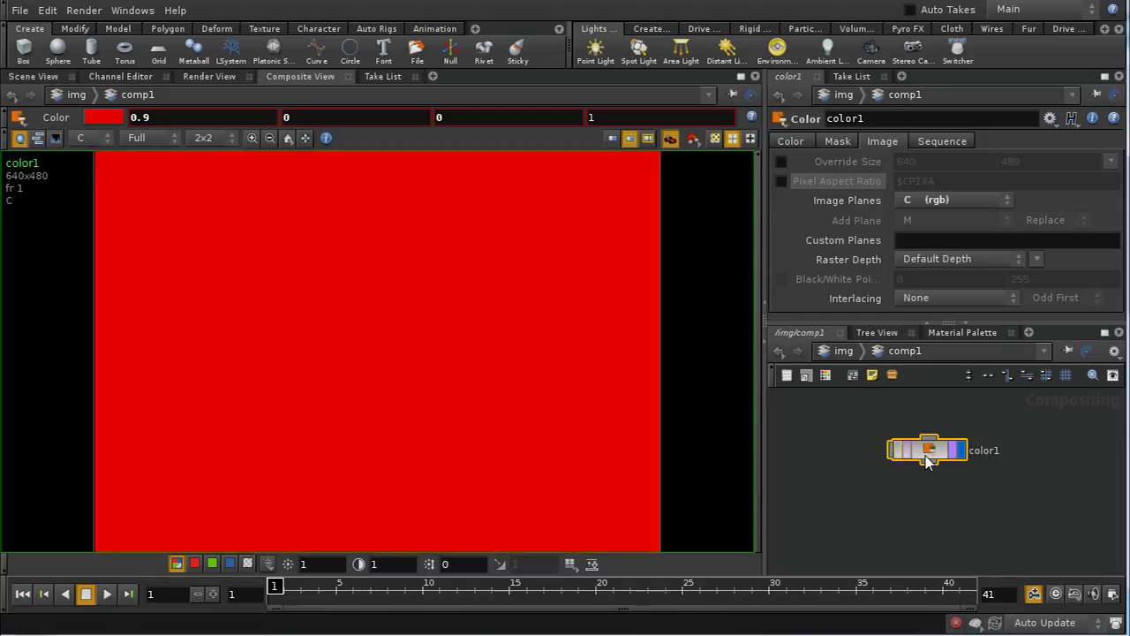
# Set the fourth component of color1's color to 0.5.
pyautogui.click(791, 142)
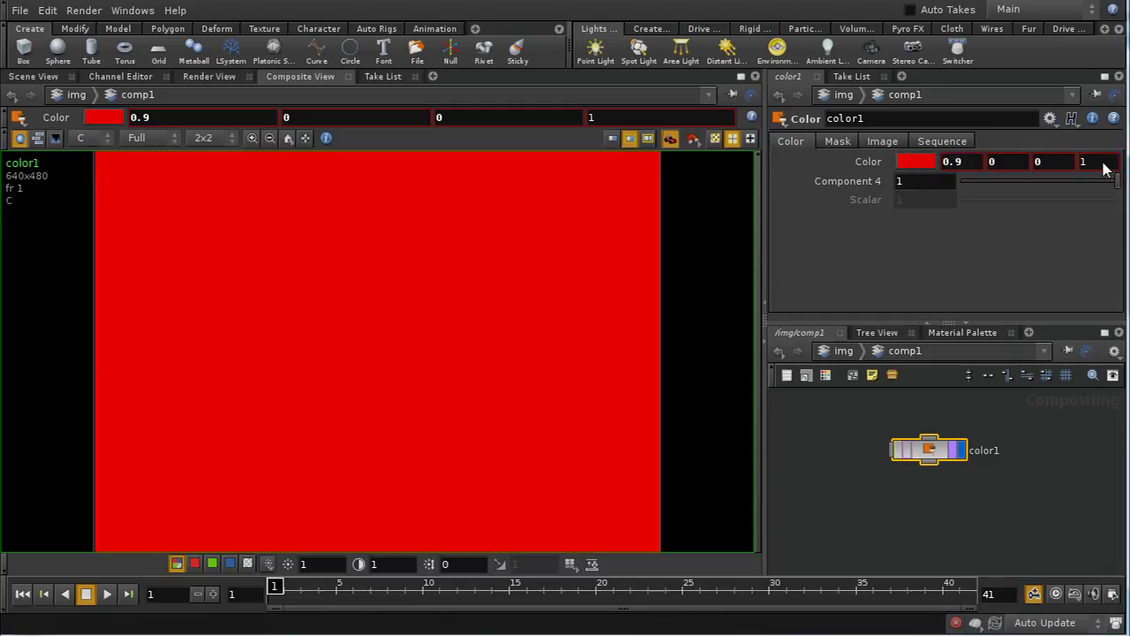
pyautogui.middleClick(1102, 165)
pyautogui.moveTo(1101, 169)
pyautogui.mouseDown(button='middle')
pyautogui.moveTo(1079, 169)
pyautogui.moveTo(1093, 170)
pyautogui.mouseUp(button='middle')
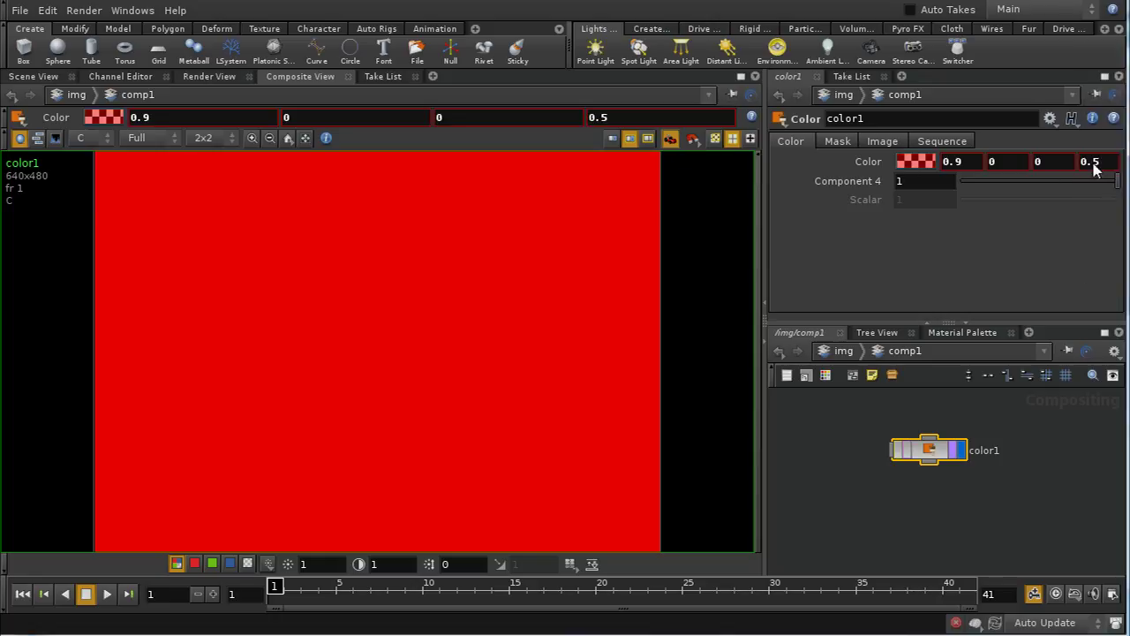
# Check the effect of the 0.5 component on color1's alpha plane, and return the view to C.
pyautogui.click(88, 142)
pyautogui.click(88, 177)
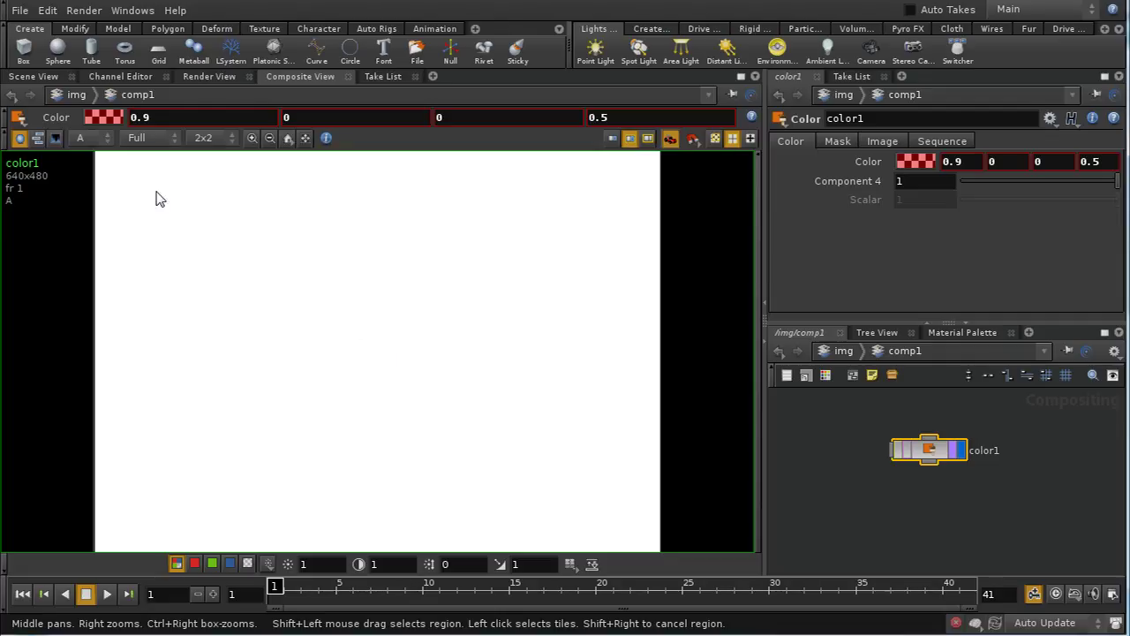
pyautogui.click(88, 139)
pyautogui.click(84, 155)
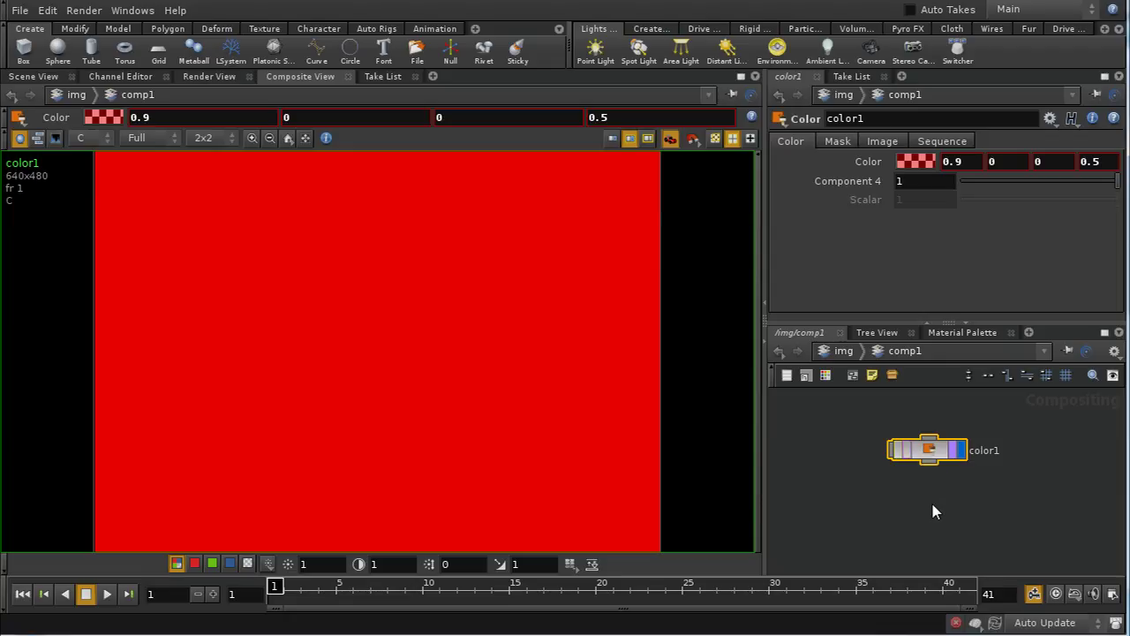
# Set color1's image planes to M (rgb) and display the M plane in the composite view.
pyautogui.click(886, 146)
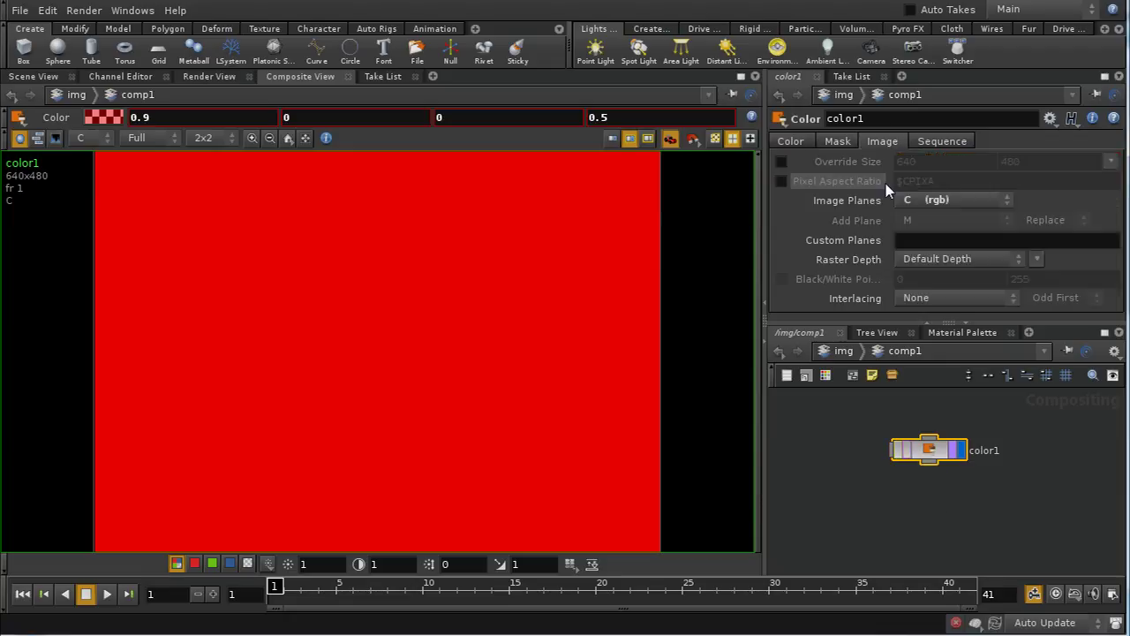
pyautogui.click(923, 201)
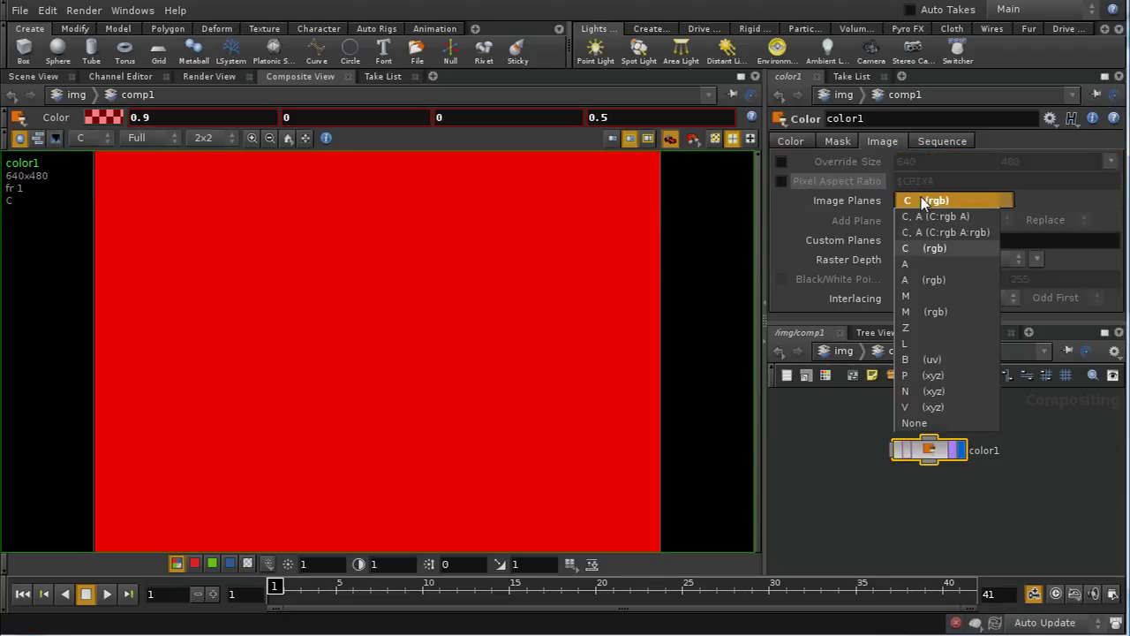
pyautogui.click(918, 314)
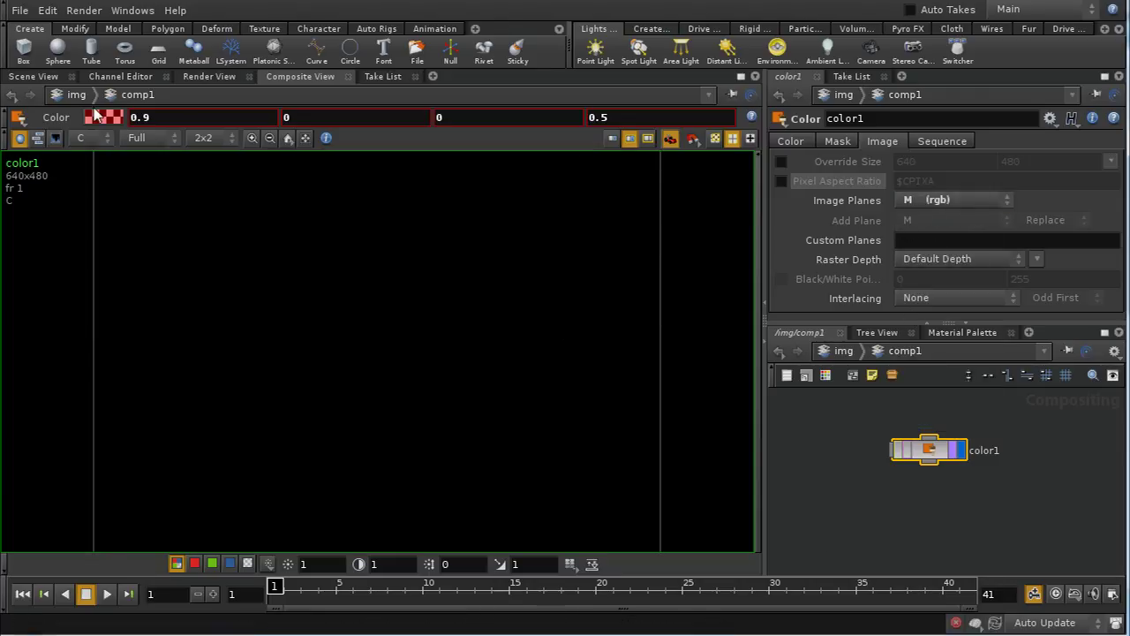
pyautogui.click(93, 137)
pyautogui.click(91, 193)
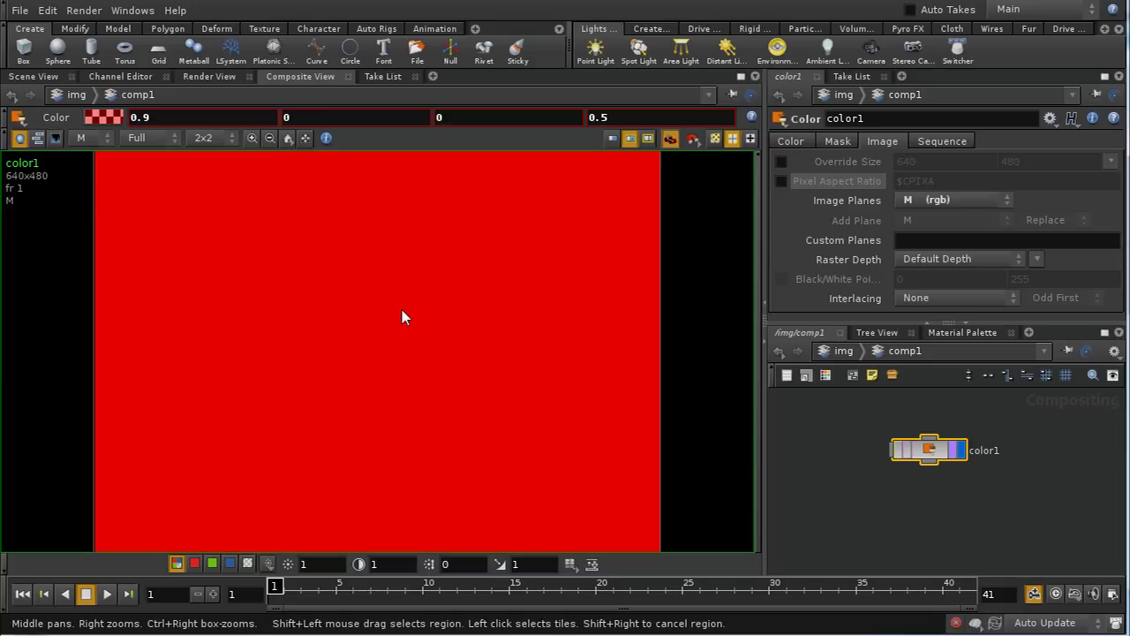
# View color1's C plane and its A plane to compare them with the M plane.
pyautogui.click(94, 138)
pyautogui.click(91, 159)
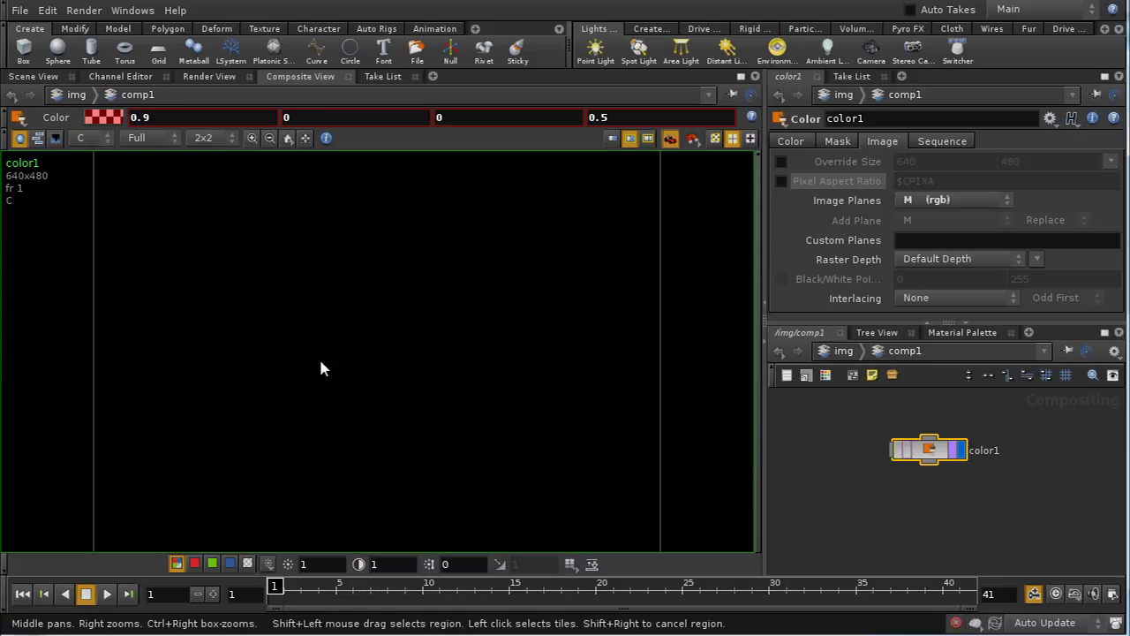
pyautogui.click(93, 137)
pyautogui.click(91, 176)
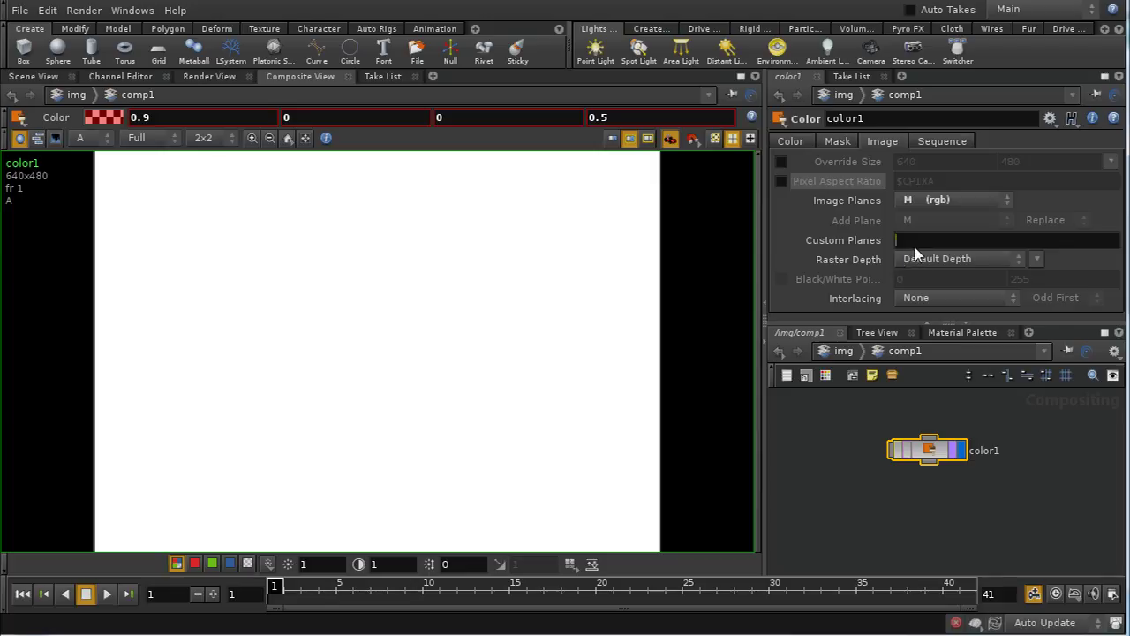
# Replace color1's image planes with None plus a custom plane named myplane, and display myplane in the composite view.
pyautogui.click(987, 204)
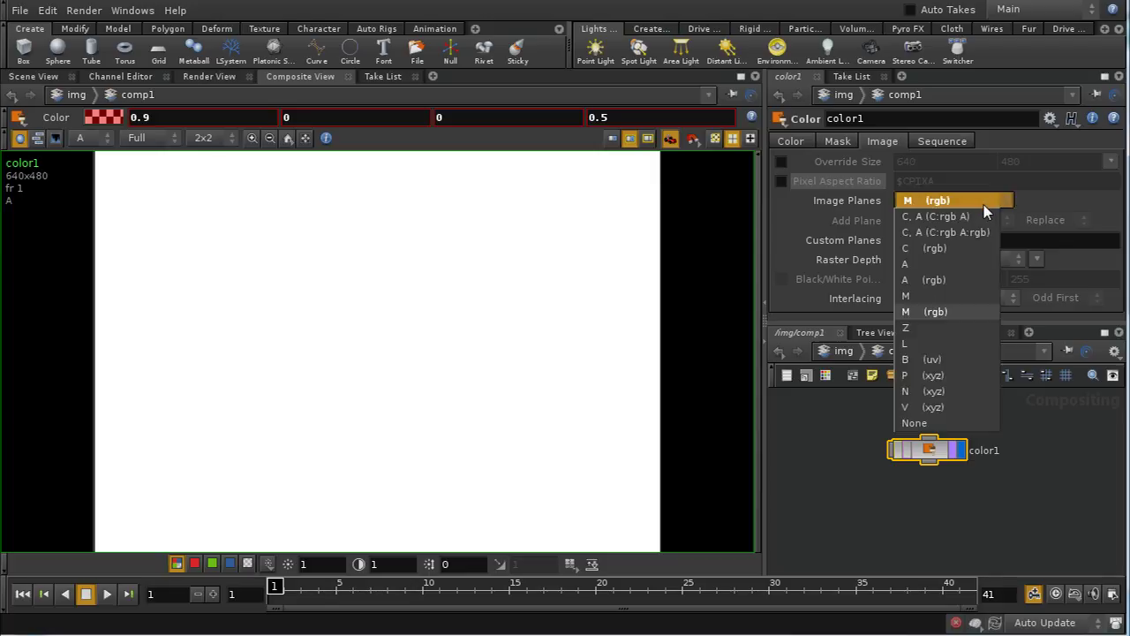
pyautogui.click(937, 423)
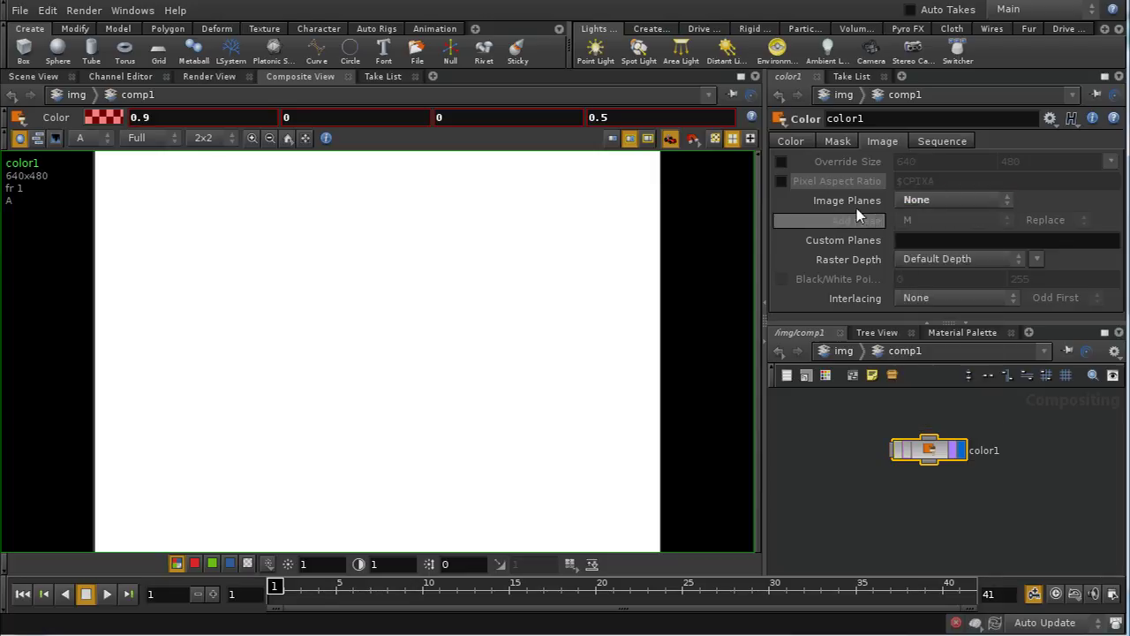
pyautogui.click(915, 246)
pyautogui.write('myplane')
pyautogui.press('Return')
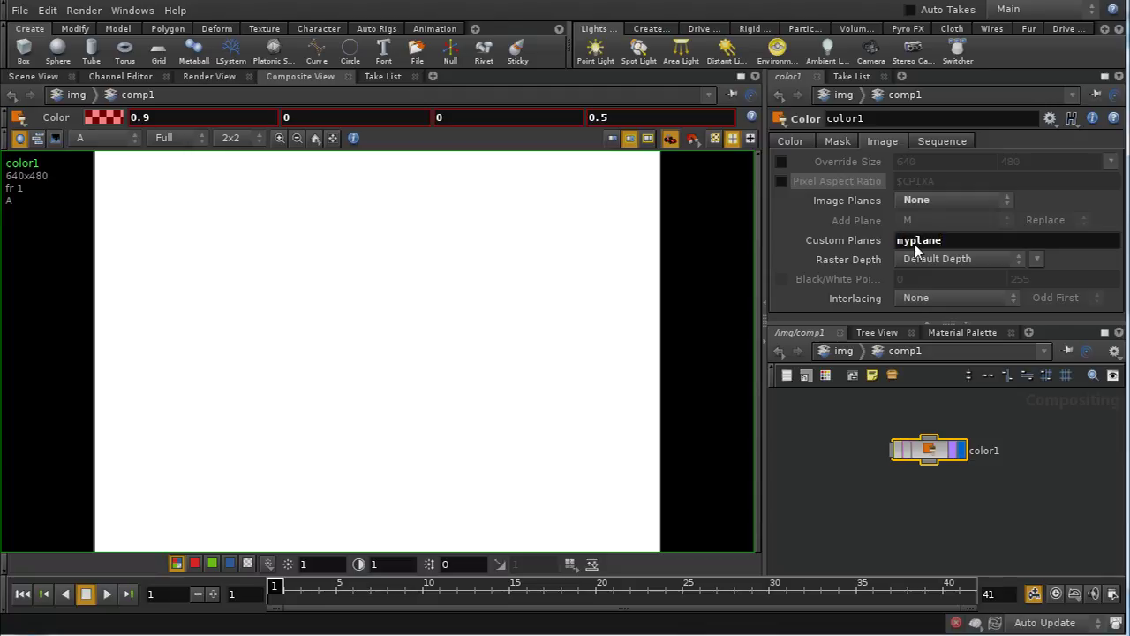
pyautogui.click(121, 142)
pyautogui.click(95, 186)
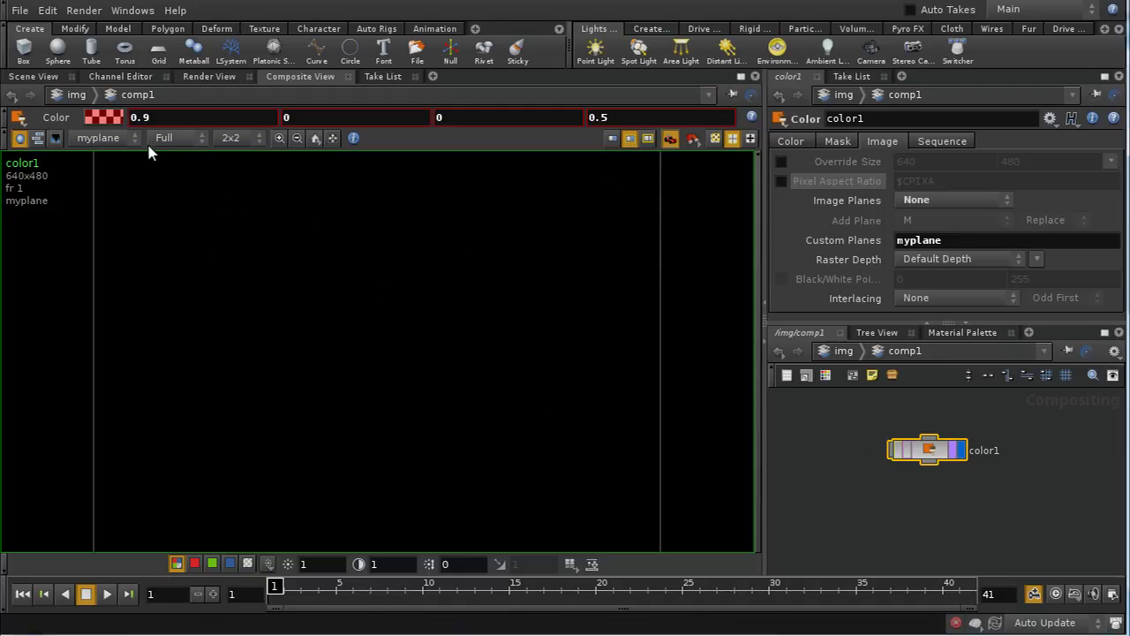
# Return the composite view to the C plane and set color1's image planes to C, A (C:rgb A).
pyautogui.click(124, 144)
pyautogui.click(108, 153)
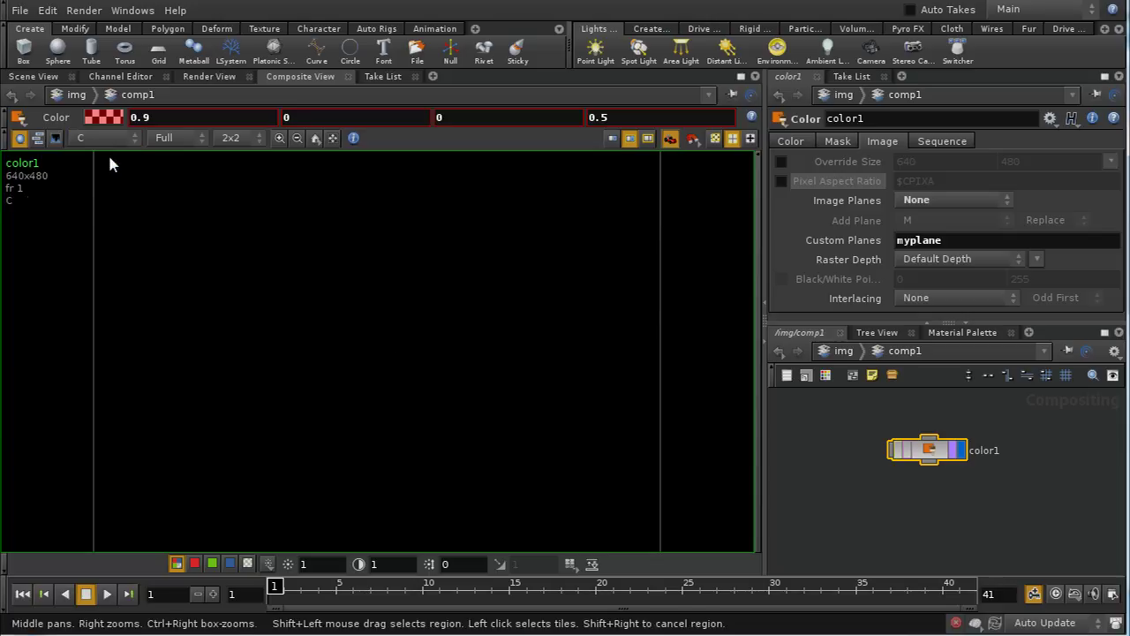
pyautogui.click(952, 201)
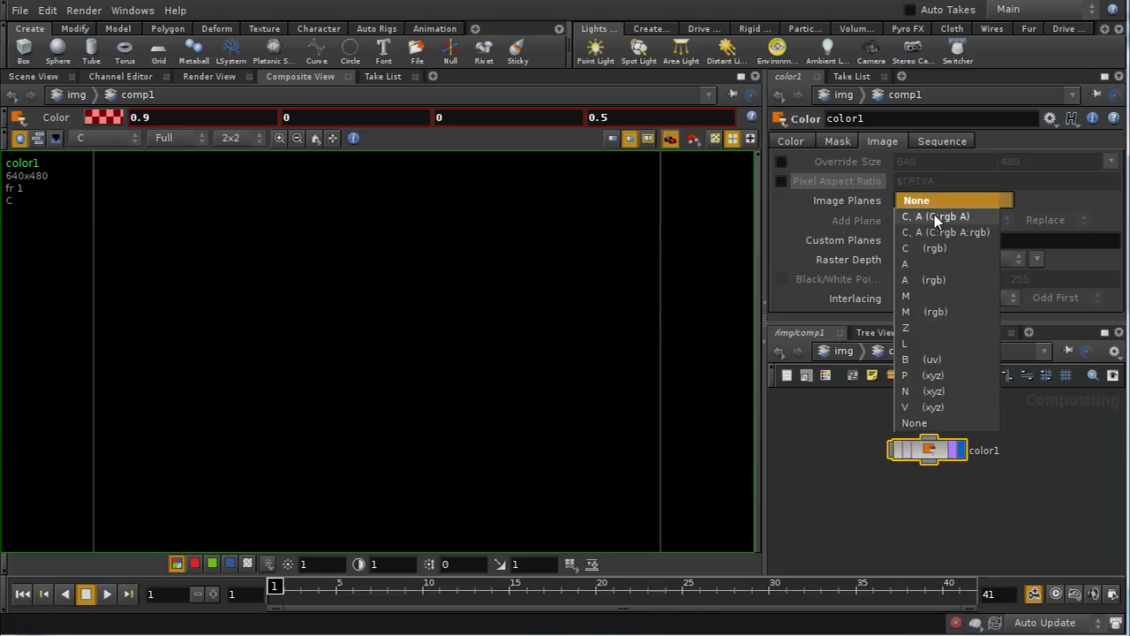
pyautogui.click(927, 218)
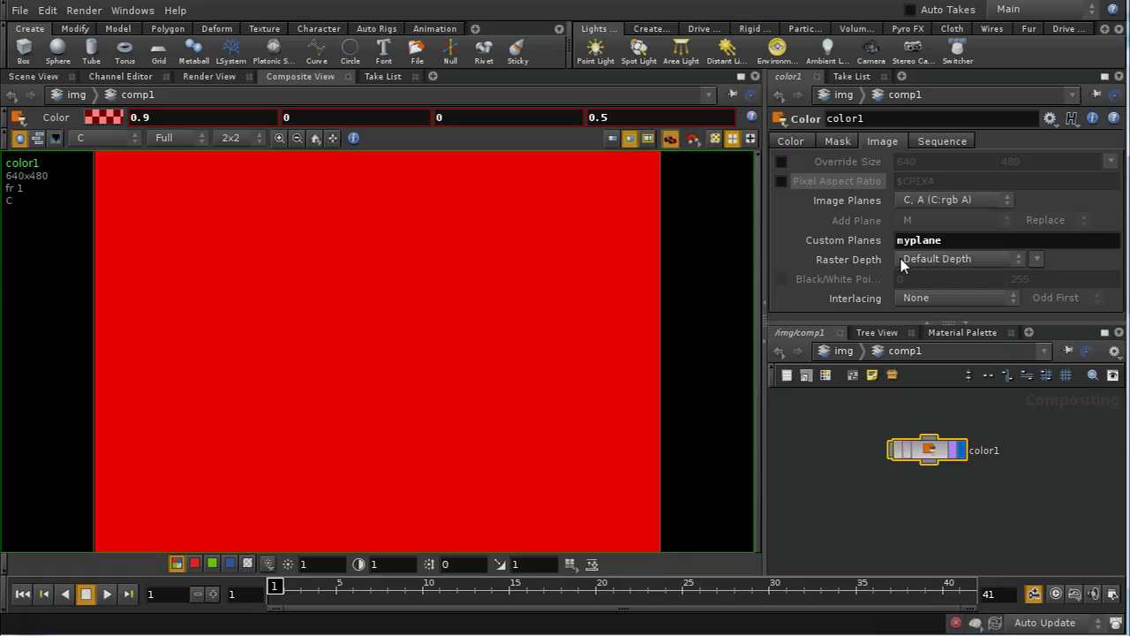
# Examine the raster depth and interlacing options available for color1.
pyautogui.click(952, 259)
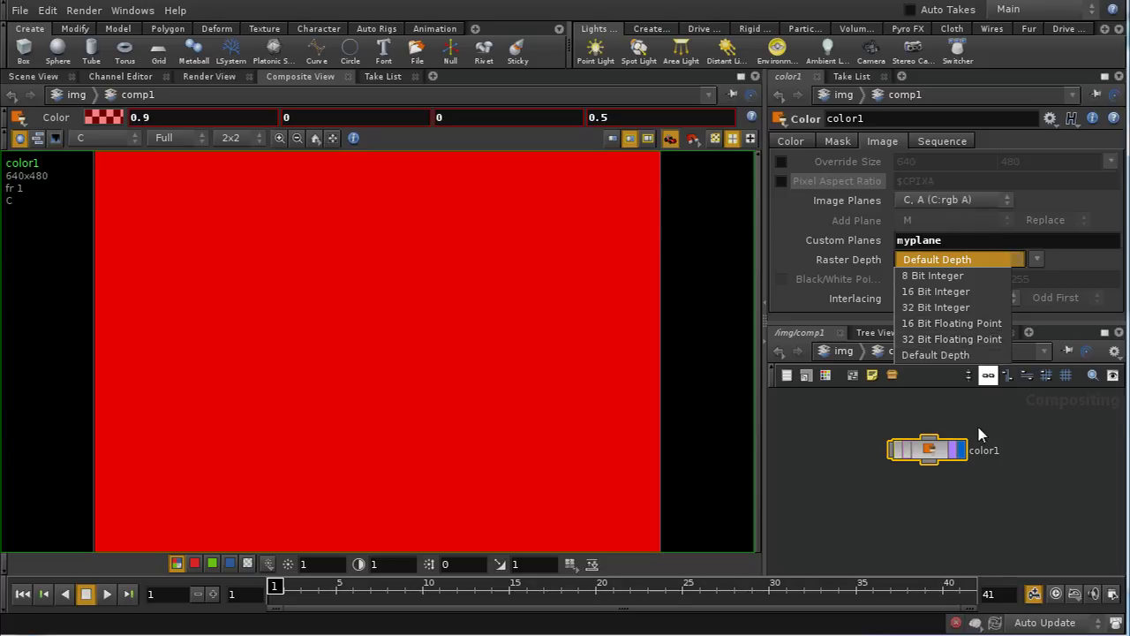
pyautogui.click(890, 525)
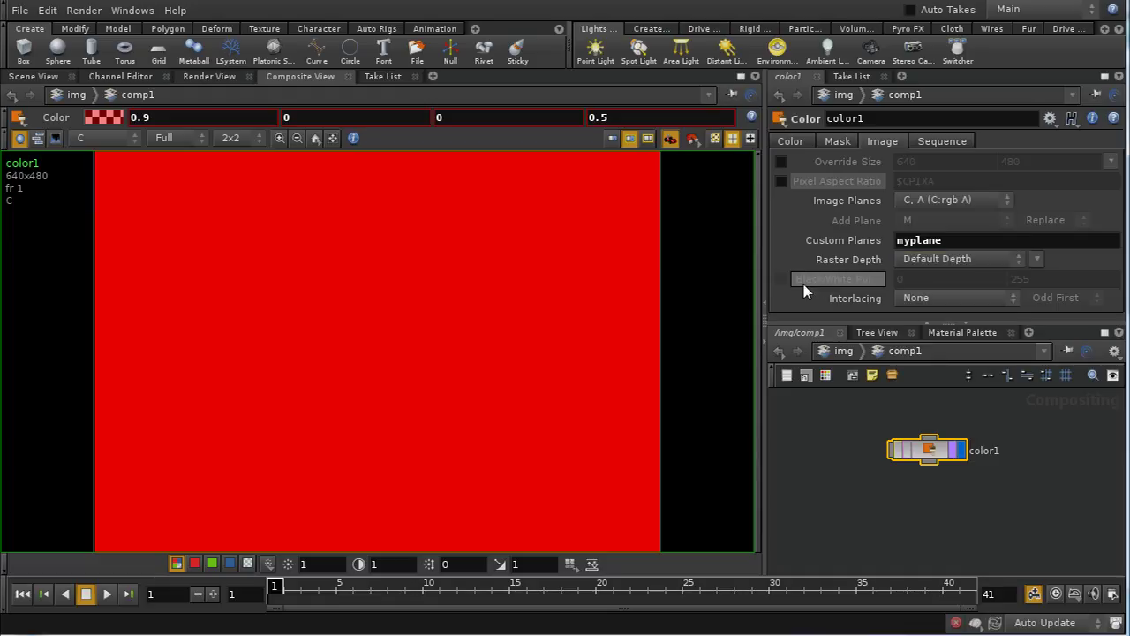
pyautogui.click(923, 301)
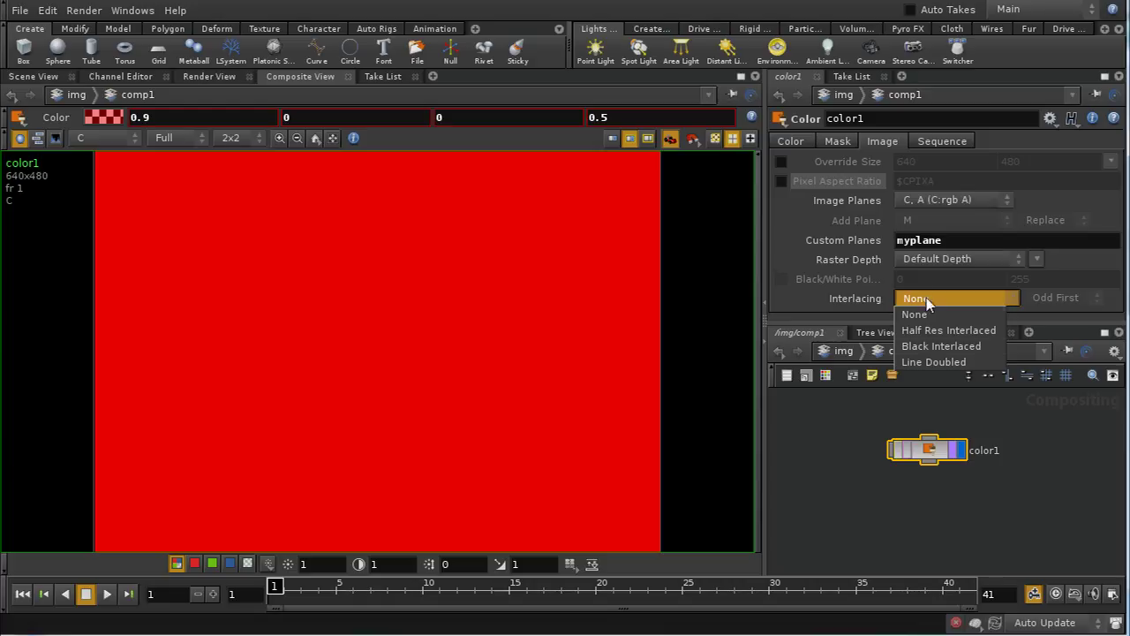
pyautogui.click(929, 303)
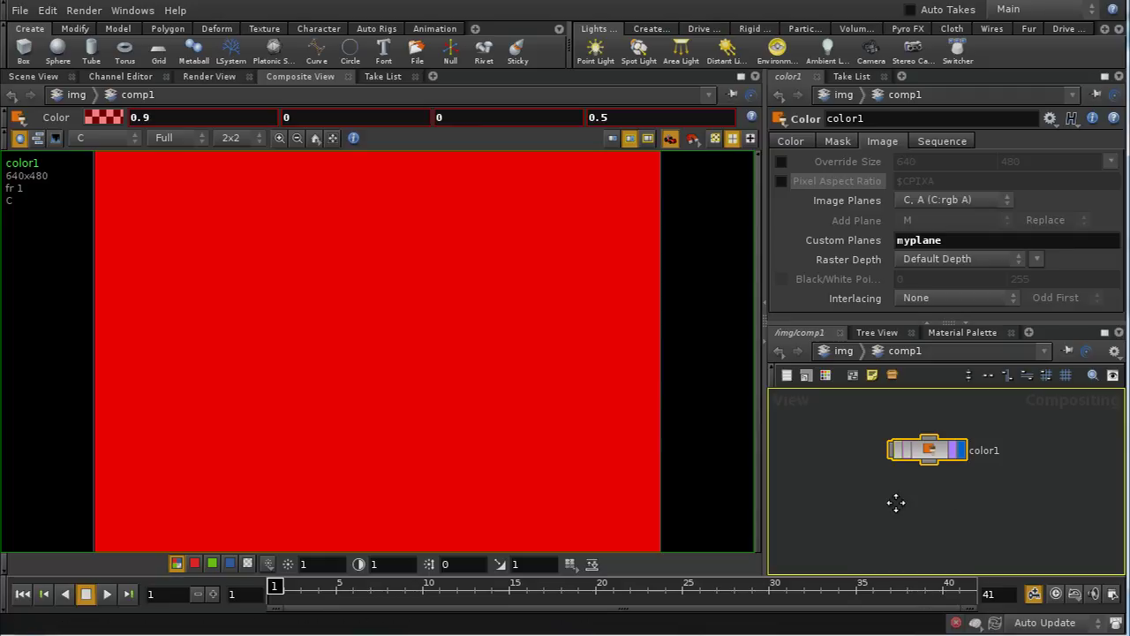
# Add a Shape node to the left of color1 in the network and display both nodes side by side in the composite view.
pyautogui.press('h')
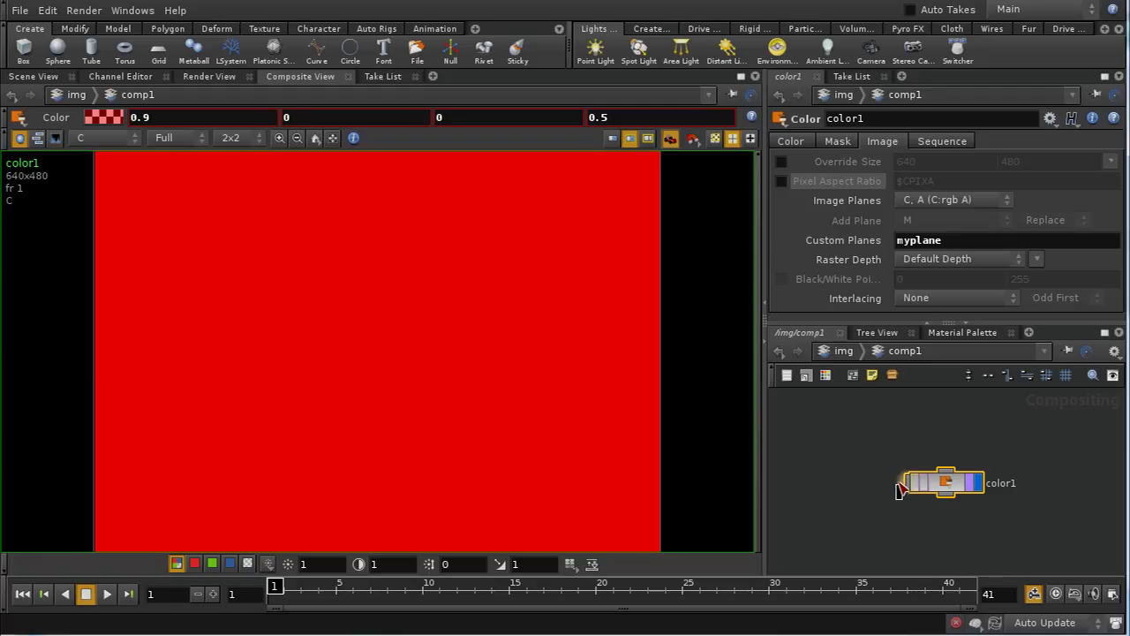
pyautogui.moveTo(841, 490); pyautogui.dragTo(900, 474, button='middle')
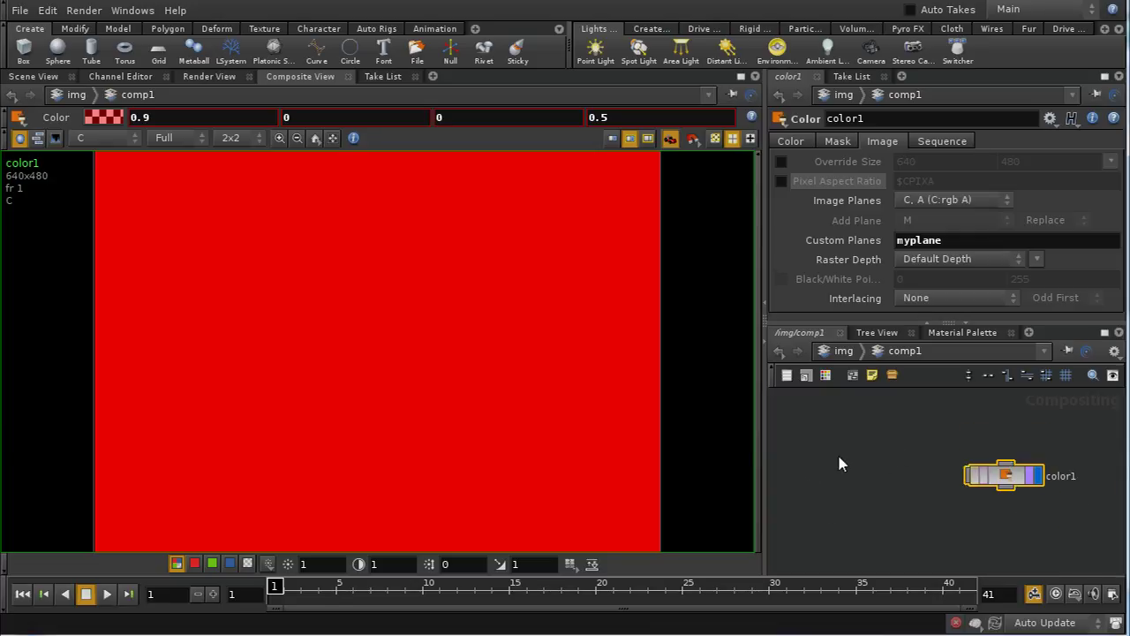
pyautogui.press('Tab')
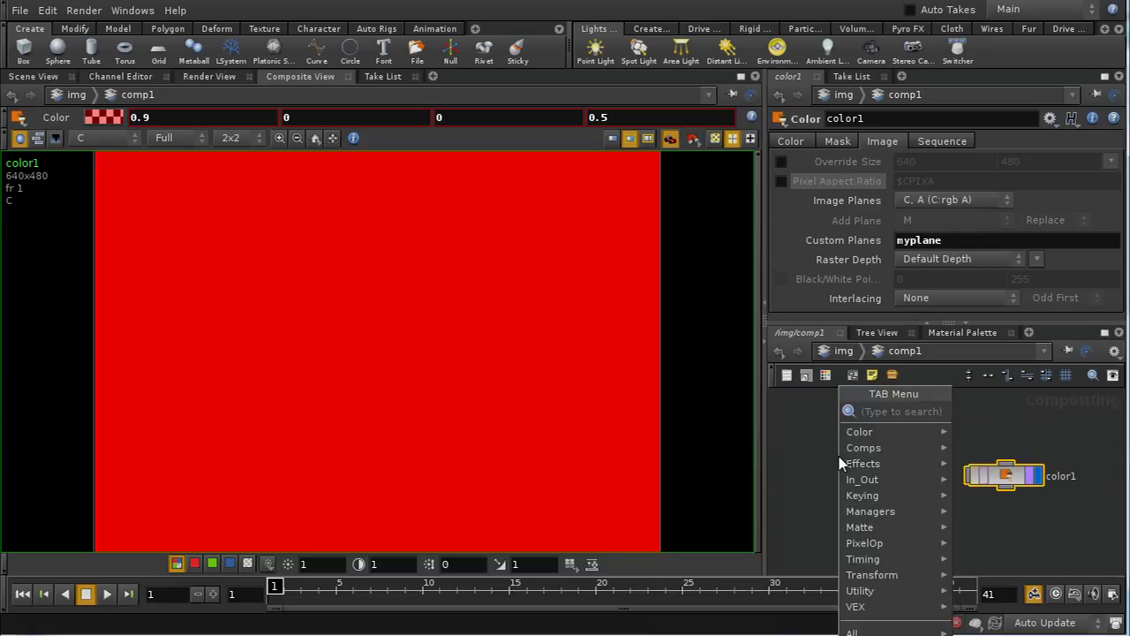
pyautogui.write('s')
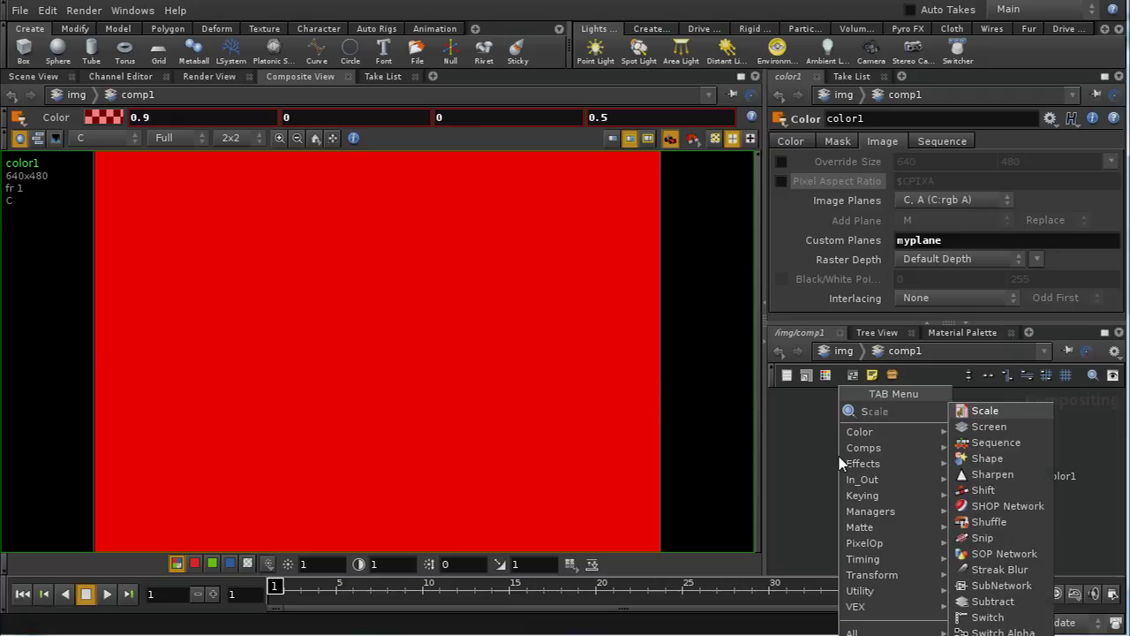
pyautogui.write('hap')
pyautogui.click(1008, 415)
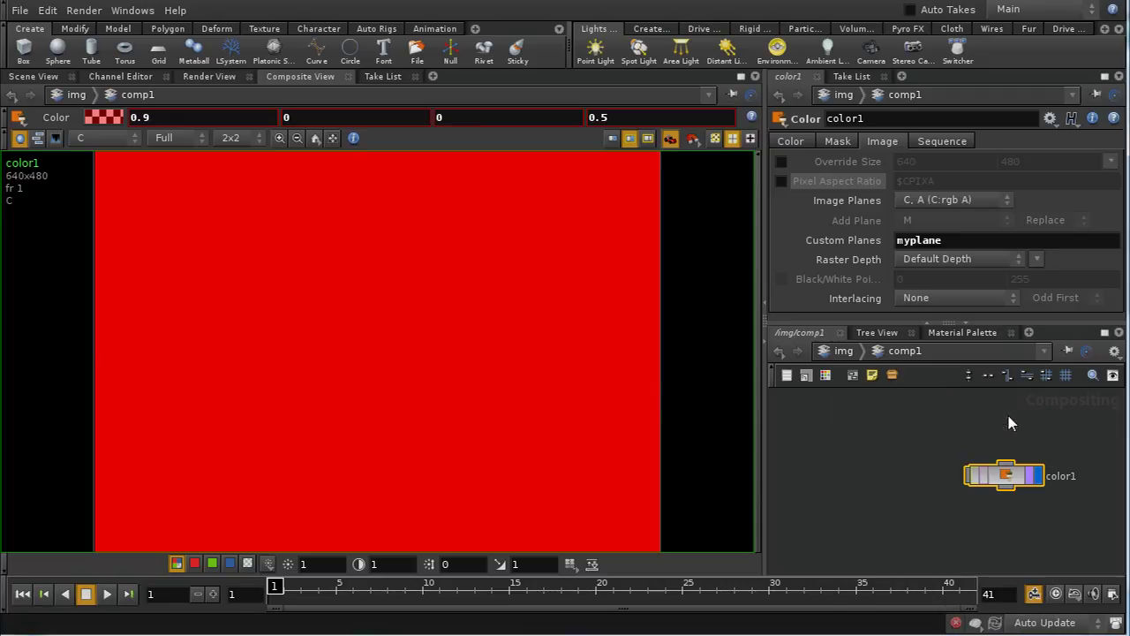
pyautogui.click(874, 479)
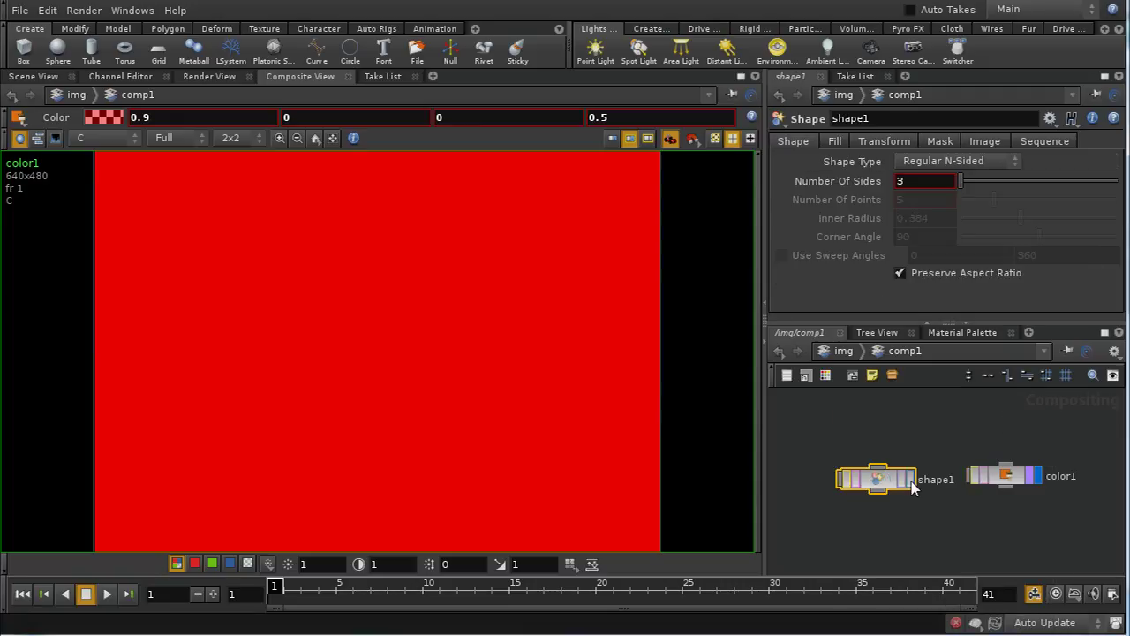
pyautogui.click(911, 480)
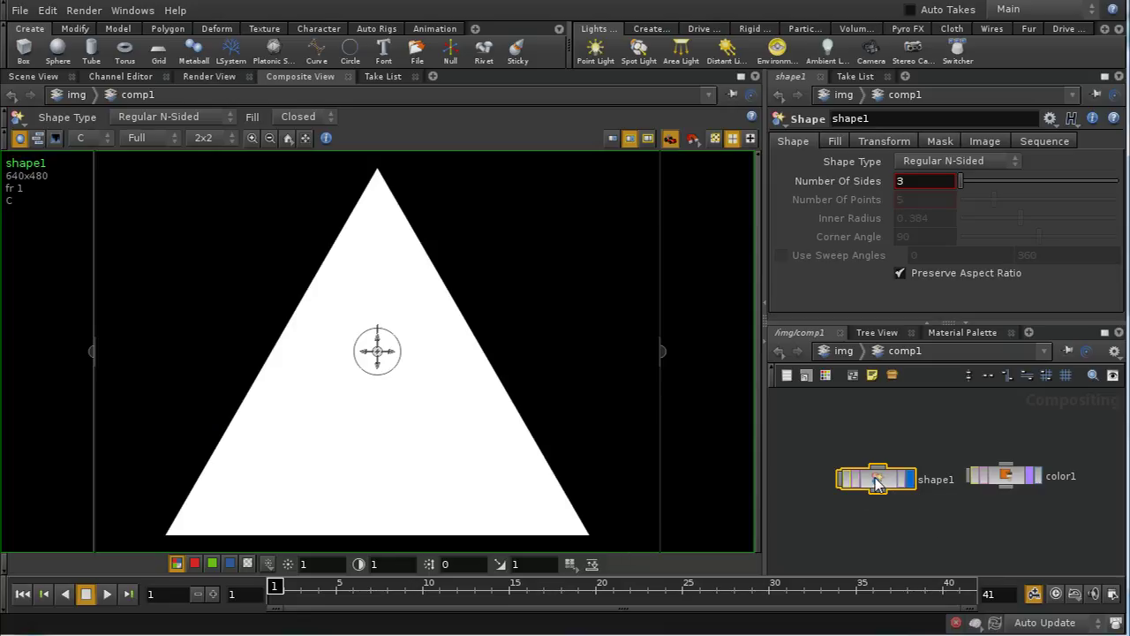
pyautogui.click(1038, 479)
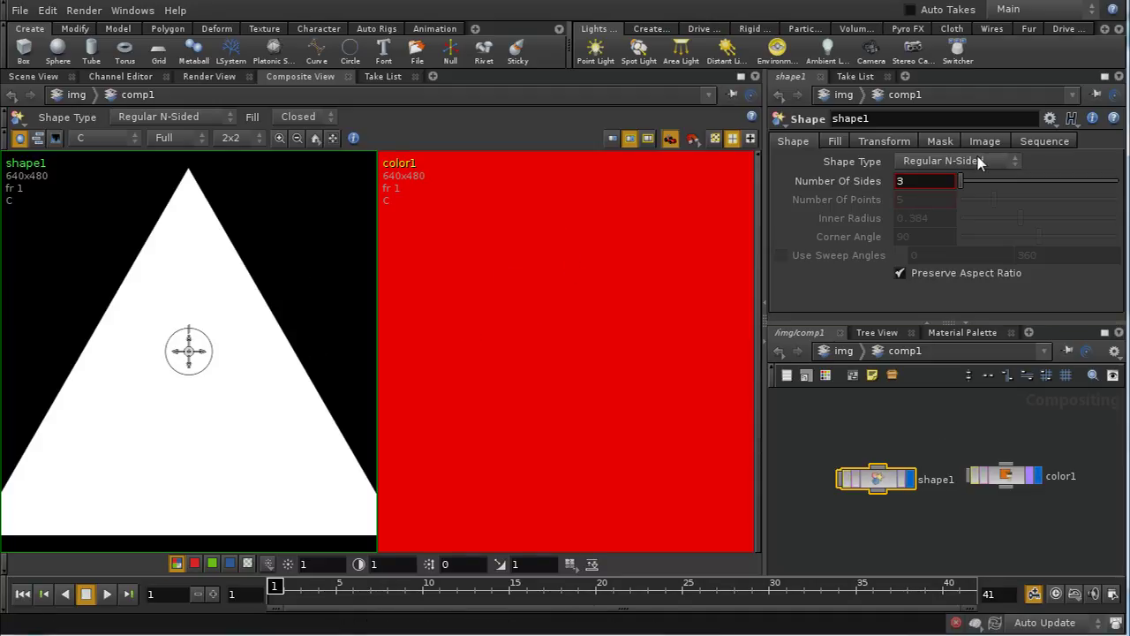
# Set shape1's shape type to Circle and display only color1 in the composite view.
pyautogui.click(950, 164)
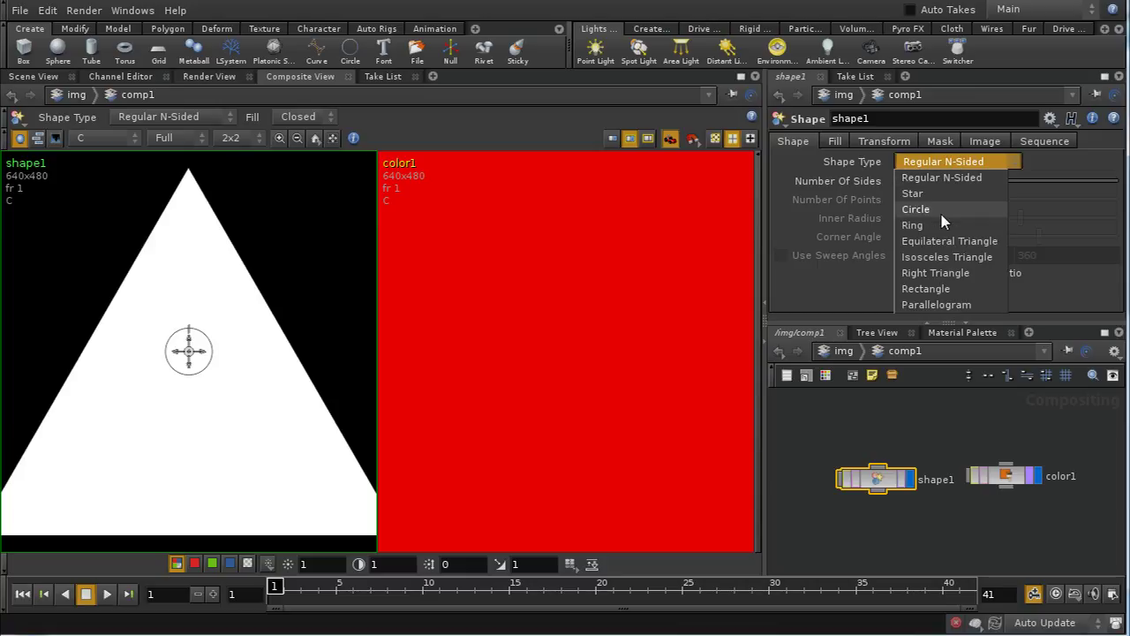
pyautogui.click(939, 211)
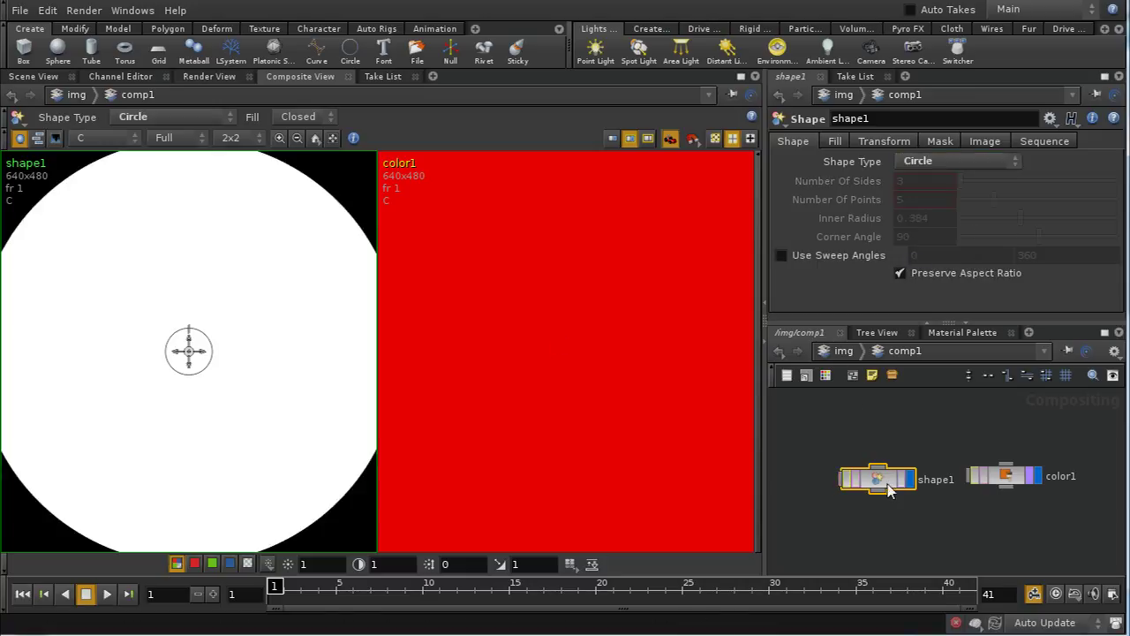
pyautogui.click(1036, 477)
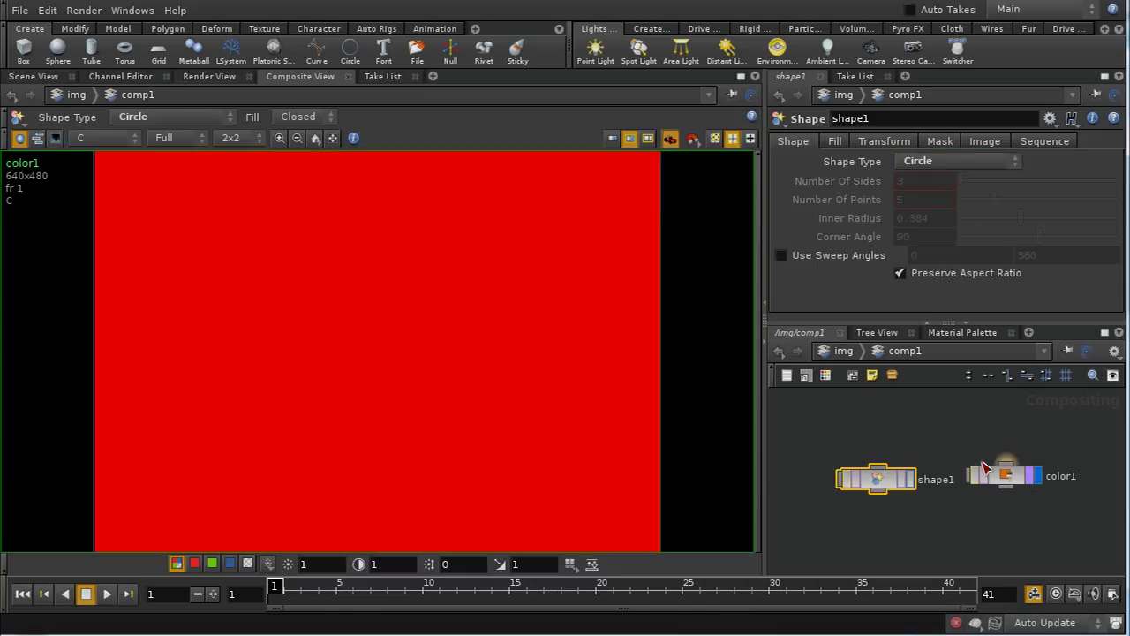
# Display shape1 in the composite view and try moving and narrowing its circle with the transform handles, undoing each change.
pyautogui.click(908, 479)
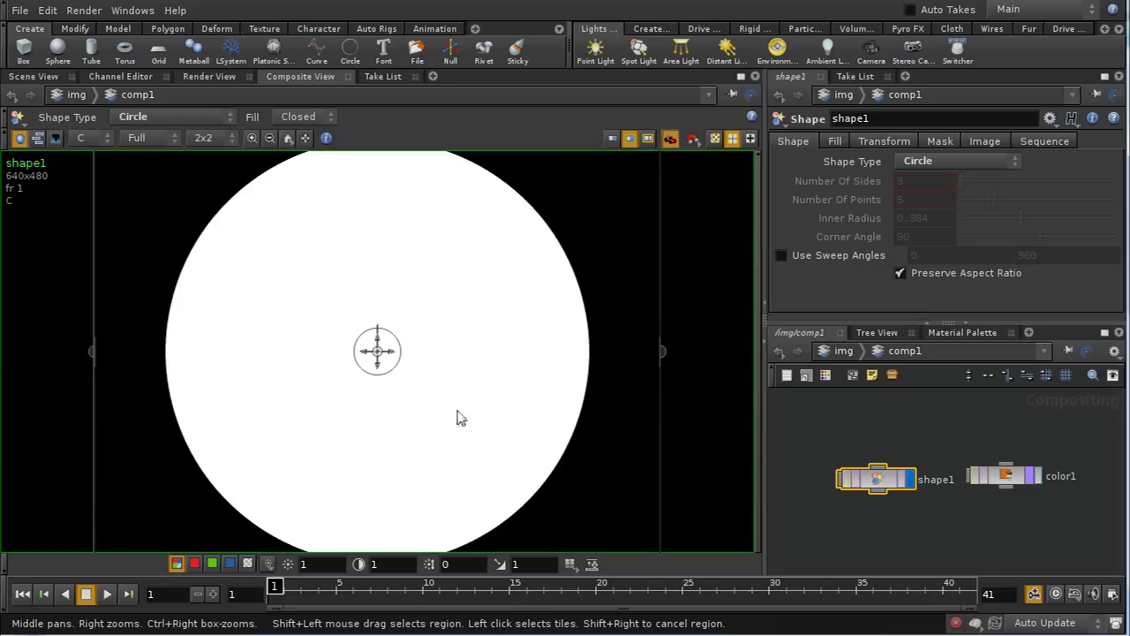
pyautogui.moveTo(380, 353); pyautogui.dragTo(457, 310)
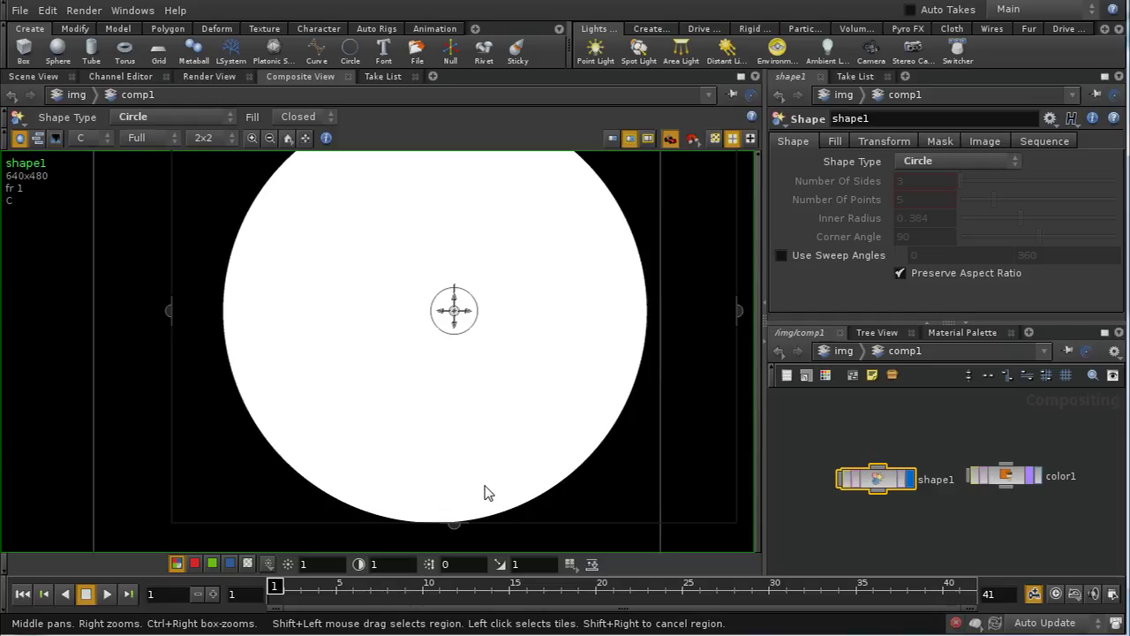
pyautogui.hotkey('ctrl', 'z')
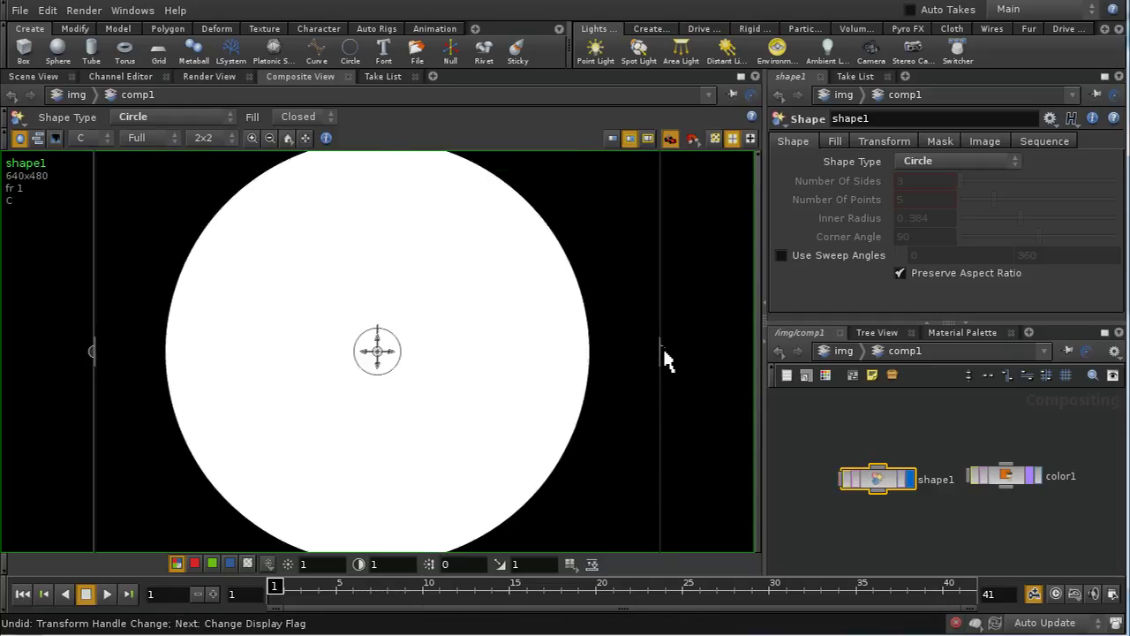
pyautogui.moveTo(667, 360); pyautogui.dragTo(581, 358)
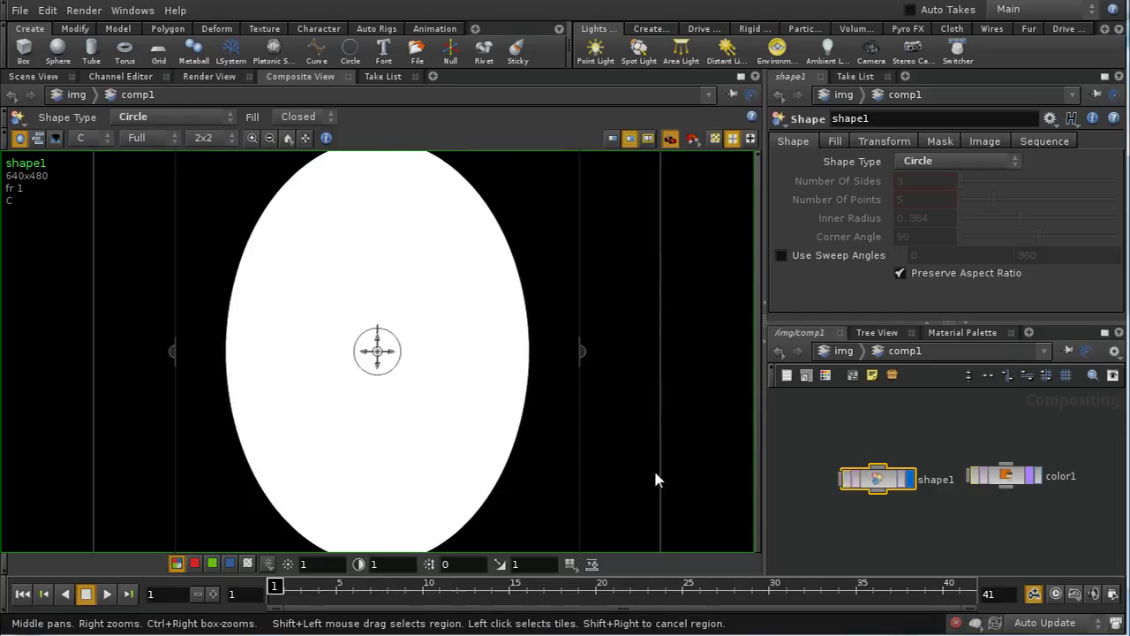
pyautogui.hotkey('ctrl', 'z')
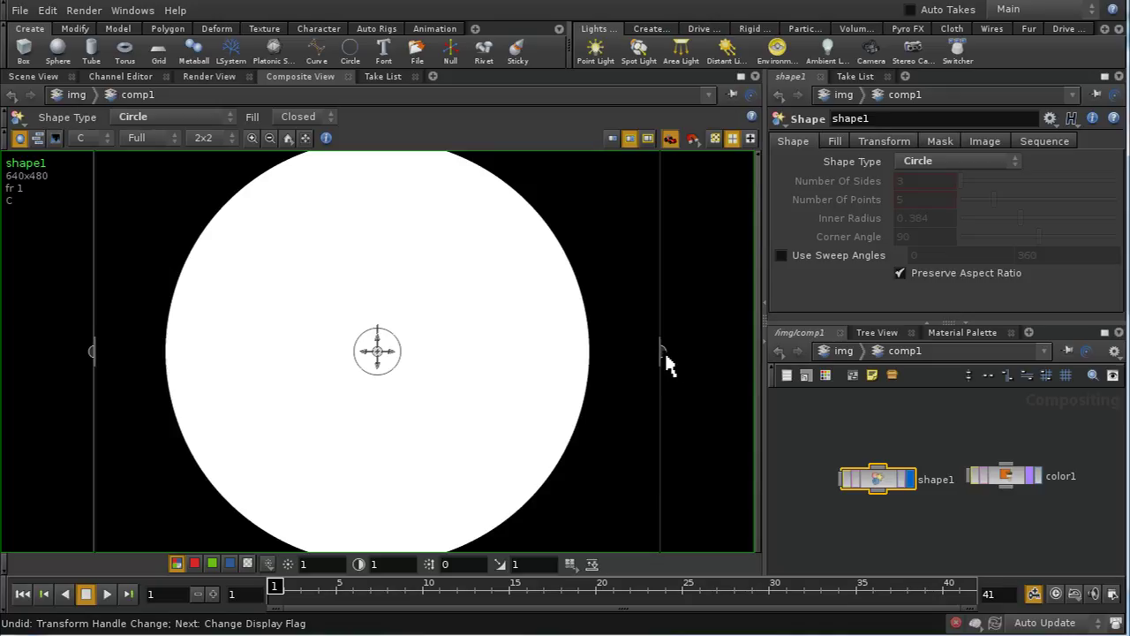
# Scale shape1's circle down uniformly to slightly under half its size, keeping it centered in the frame.
pyautogui.moveTo(666, 356); pyautogui.dragTo(508, 354)
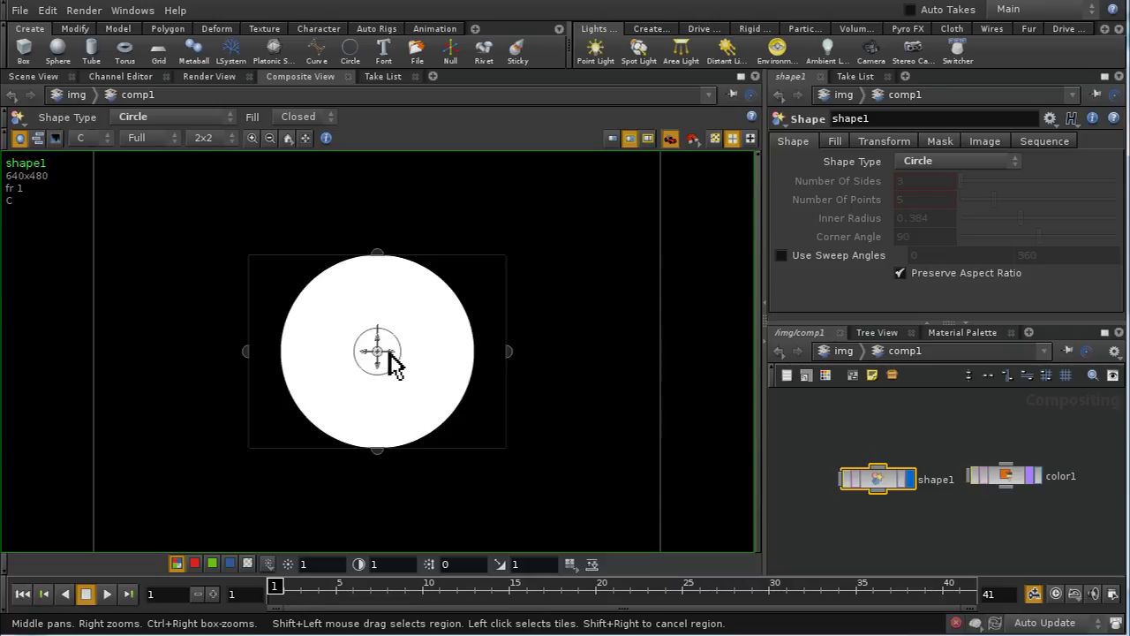
pyautogui.moveTo(389, 353)
pyautogui.mouseDown()
pyautogui.moveTo(479, 355)
pyautogui.moveTo(484, 277)
pyautogui.moveTo(368, 282)
pyautogui.moveTo(380, 353)
pyautogui.mouseUp()
pyautogui.hotkey('ctrl', 'z')
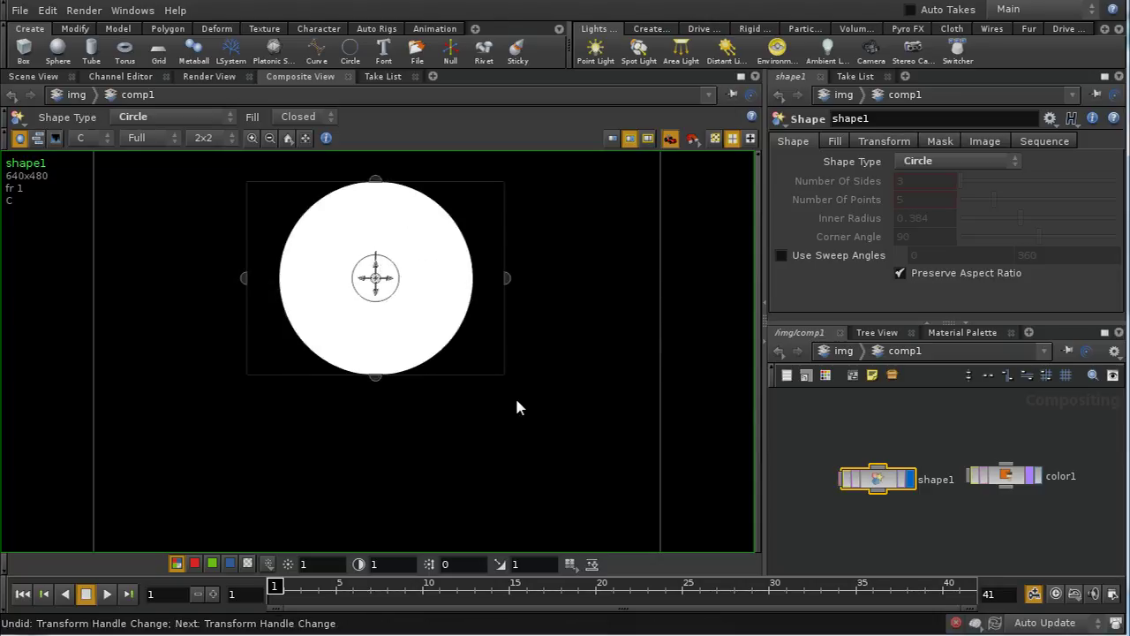
pyautogui.hotkey('ctrl', 'z')
pyautogui.hotkey('ctrl', 'y')
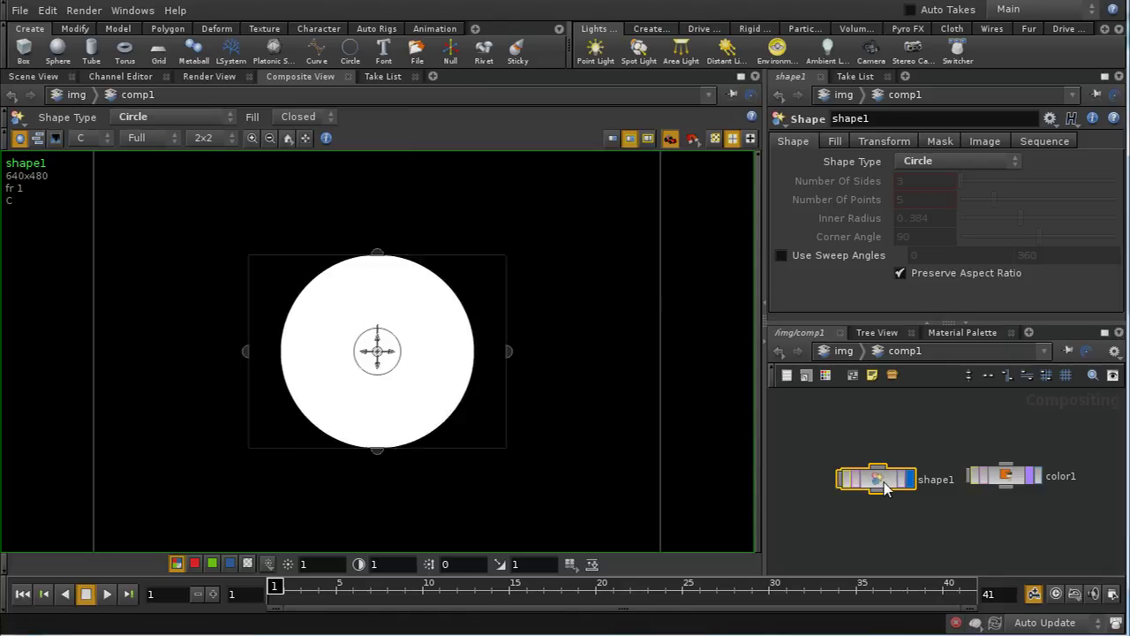
# Move shape1 up and away from color1 and connect its output to color1's mask input.
pyautogui.moveTo(886, 487); pyautogui.dragTo(853, 437)
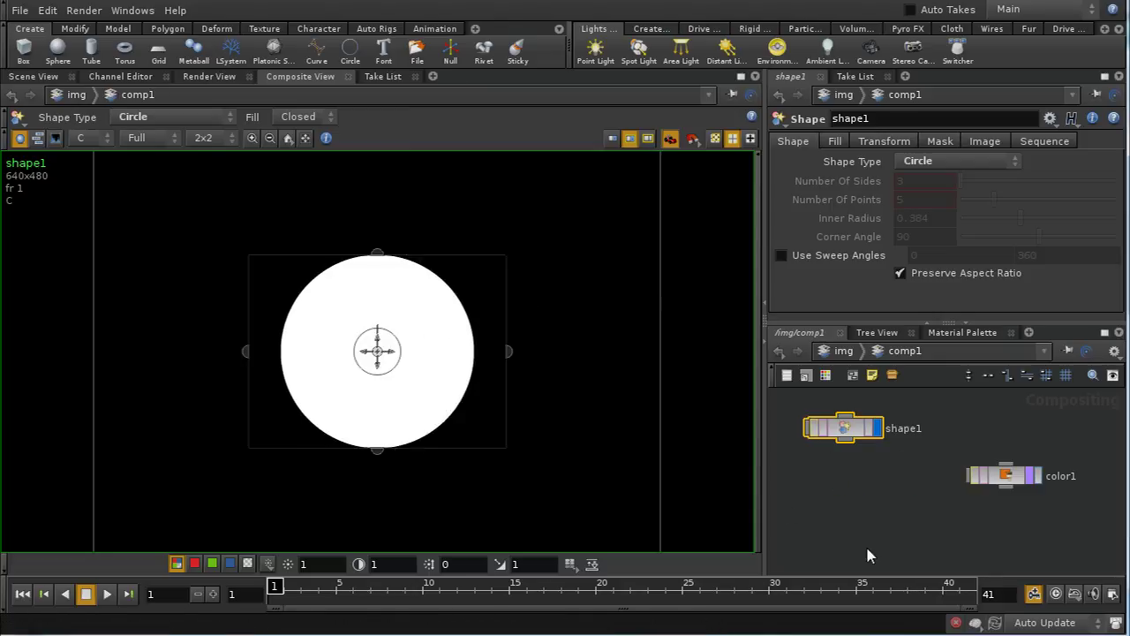
pyautogui.click(845, 446)
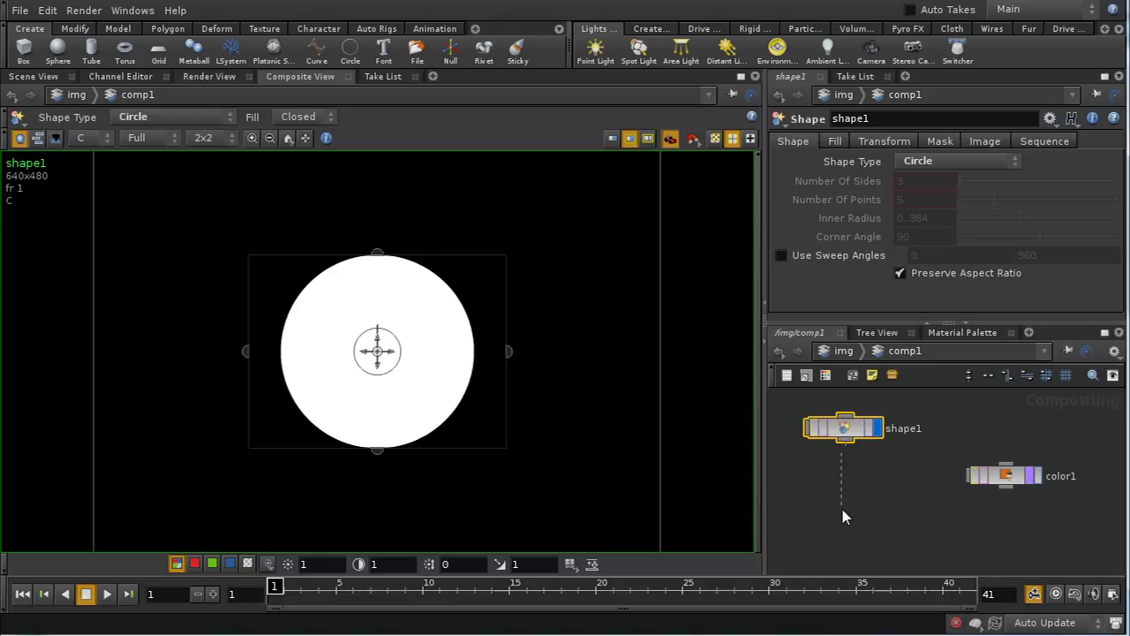
pyautogui.click(967, 478)
pyautogui.scroll(5, 921, 520)
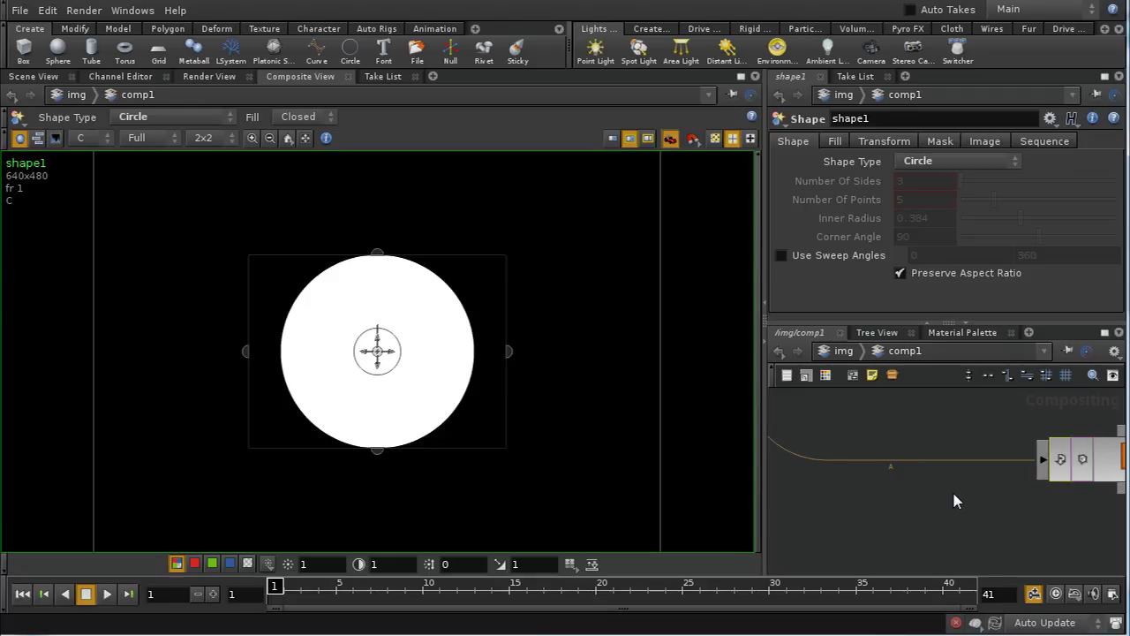
pyautogui.scroll(-5, 951, 494)
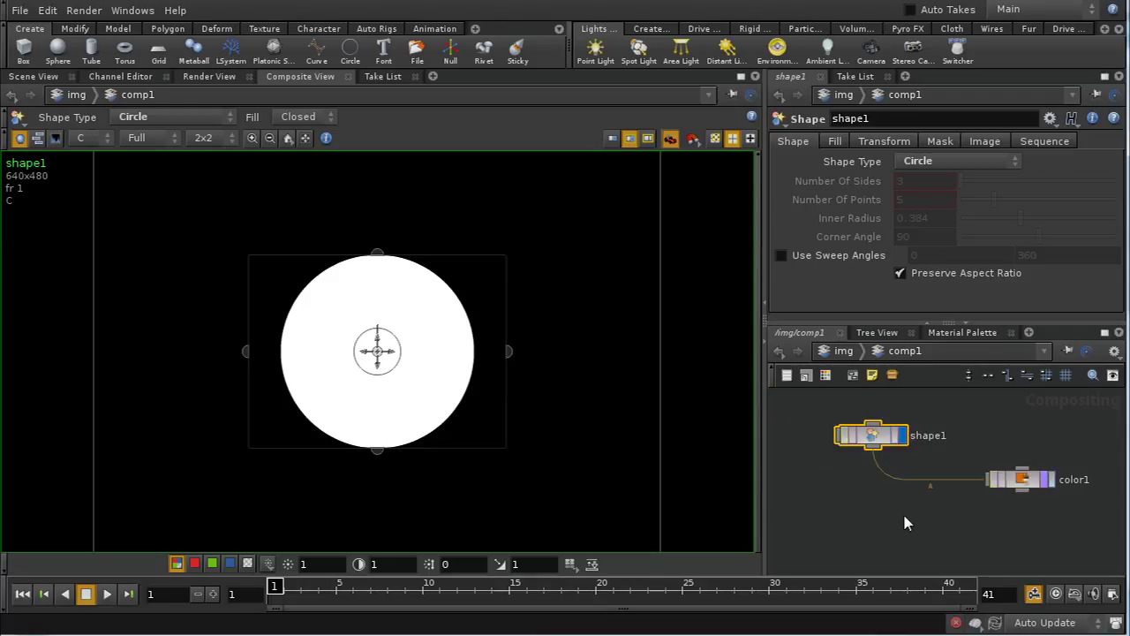
# Examine color1's mask settings and display the masked color1 in the composite view.
pyautogui.click(1020, 481)
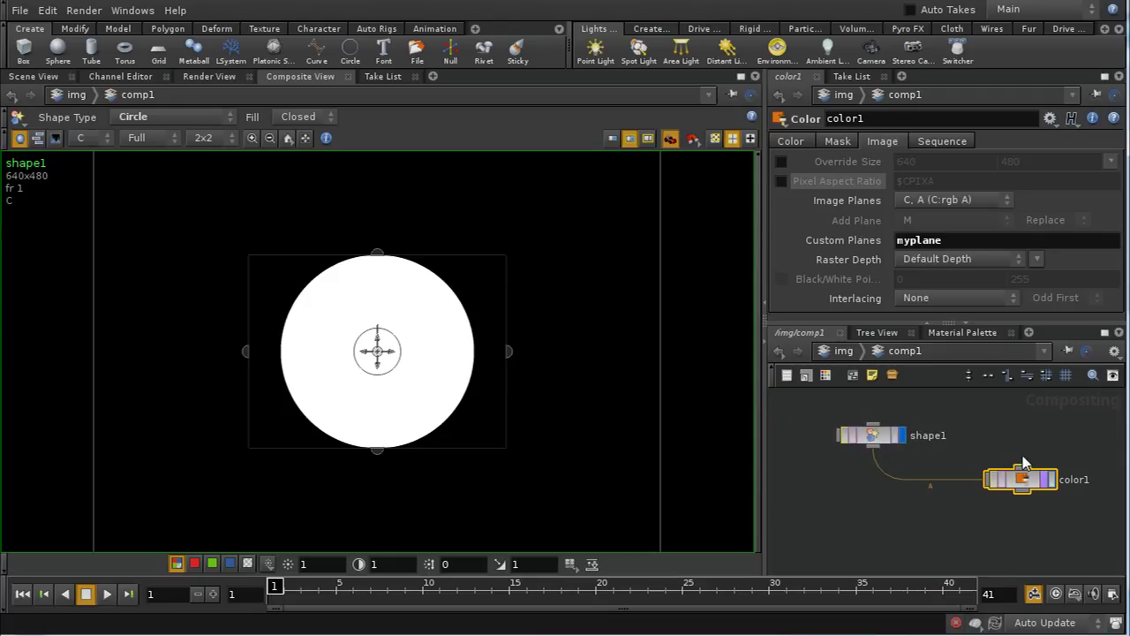
pyautogui.click(839, 143)
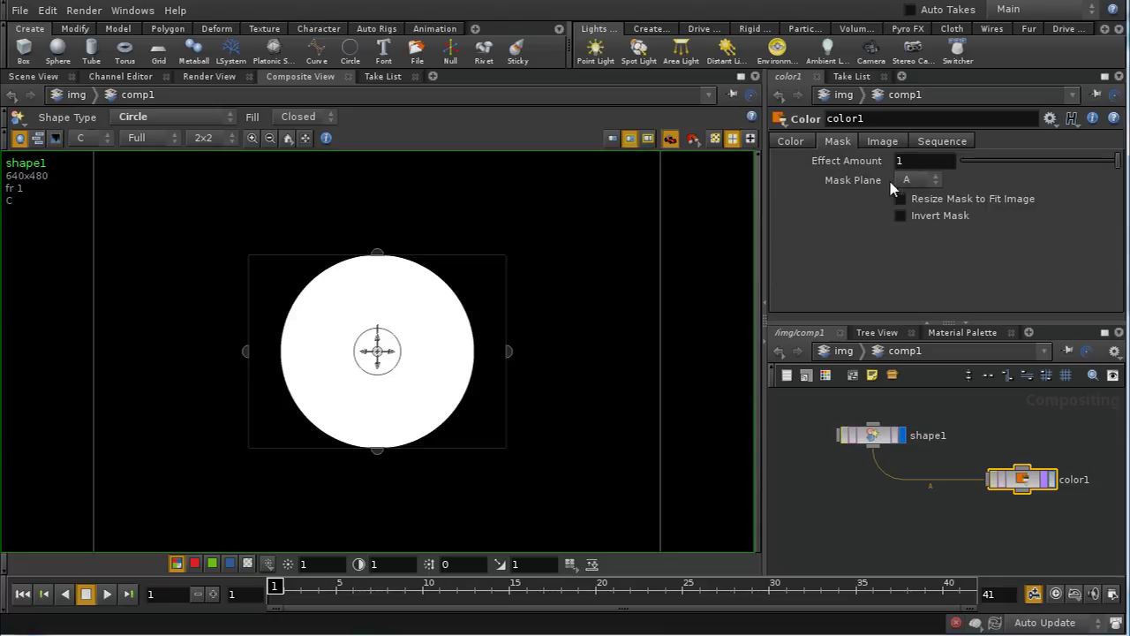
pyautogui.click(1050, 482)
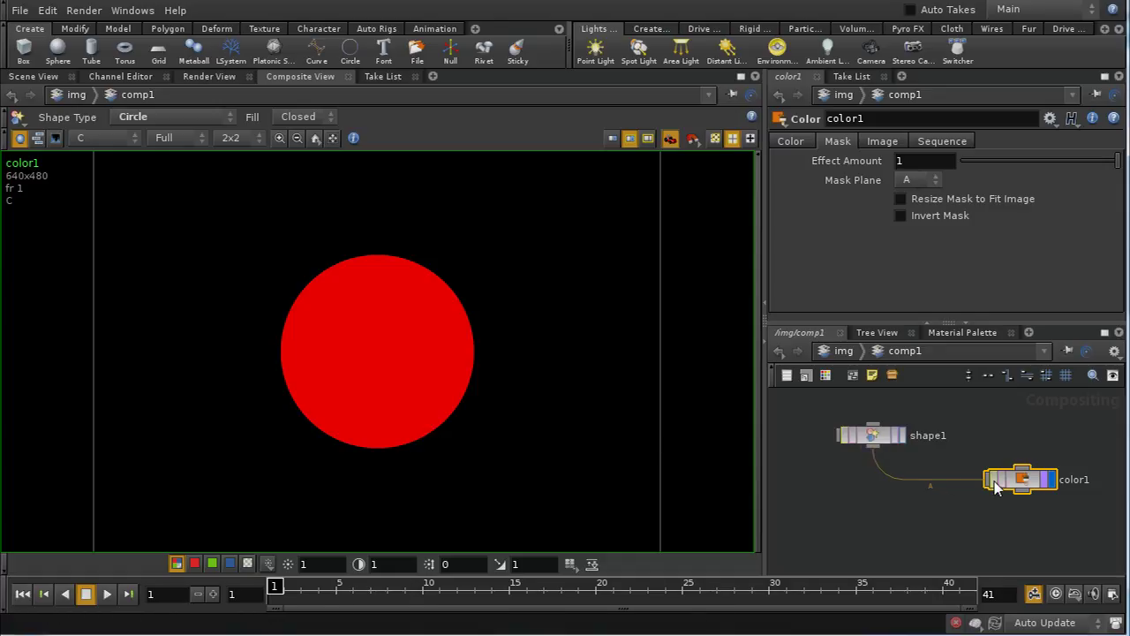
# Display shape1 with only its alpha channel, view its A plane, and set the view's plane back to C.
pyautogui.click(886, 435)
pyautogui.click(902, 435)
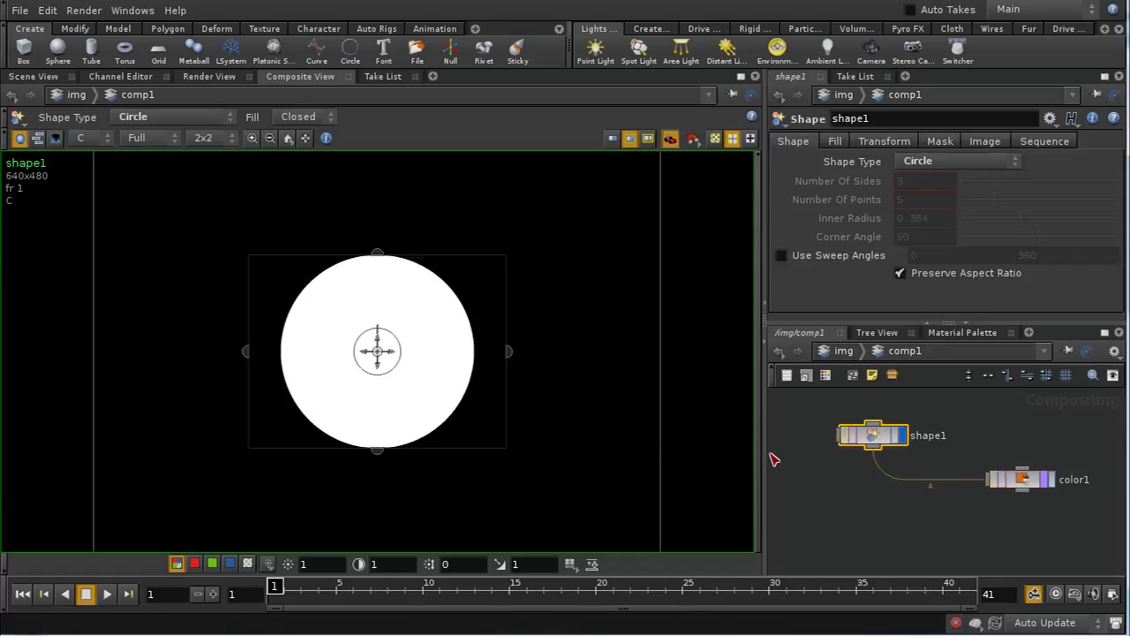
pyautogui.click(248, 563)
pyautogui.click(93, 139)
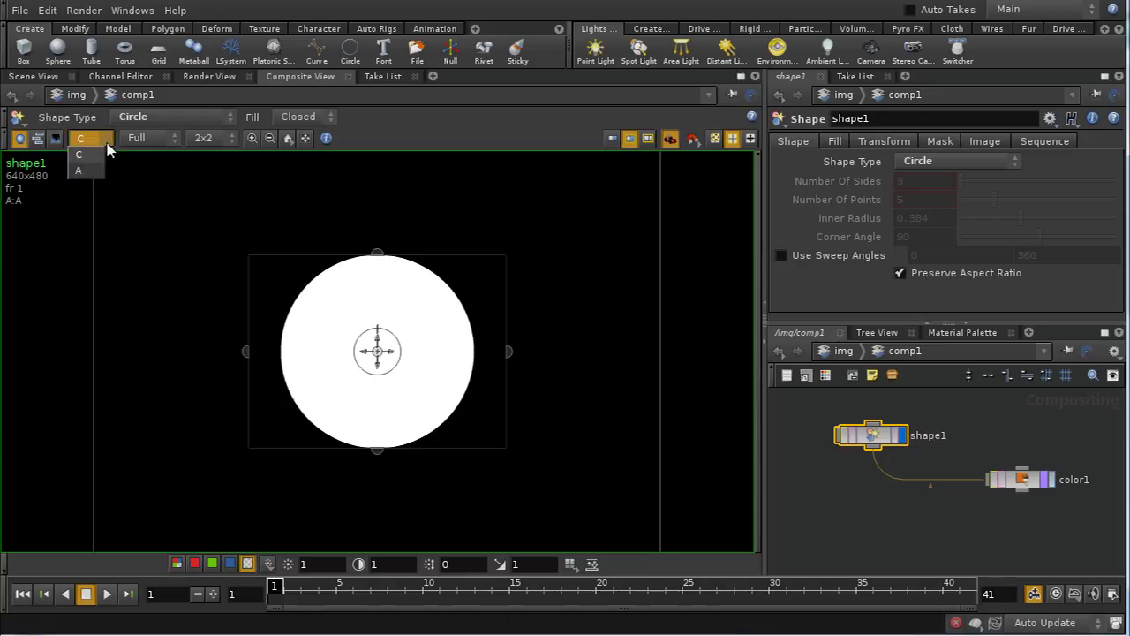
pyautogui.click(88, 170)
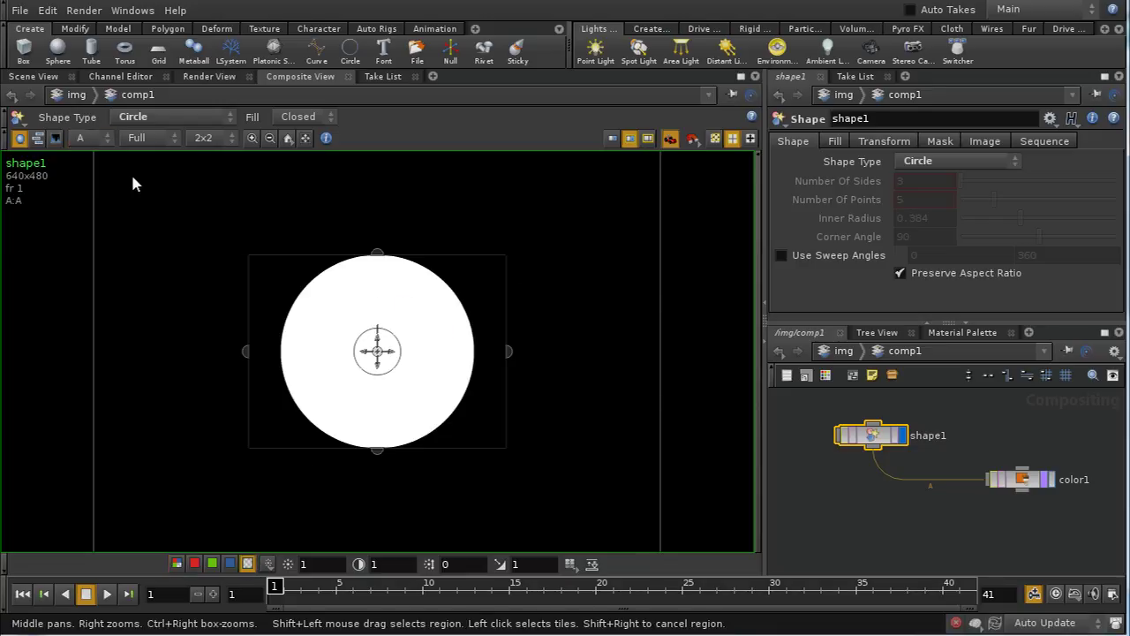
pyautogui.click(93, 139)
pyautogui.click(86, 151)
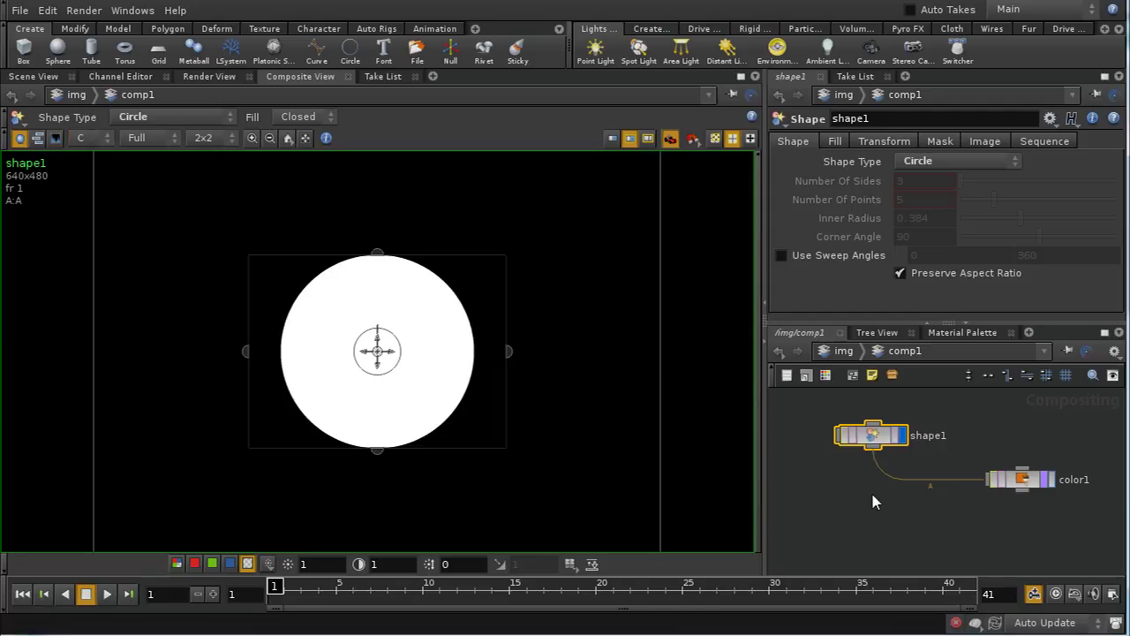
# Insert a Blur node into the connection between shape1 and color1, and align shape1 above it.
pyautogui.moveTo(871, 492); pyautogui.dragTo(892, 535, button='middle')
pyautogui.moveTo(892, 480); pyautogui.dragTo(865, 444)
pyautogui.press('Tab')
pyautogui.write('bl')
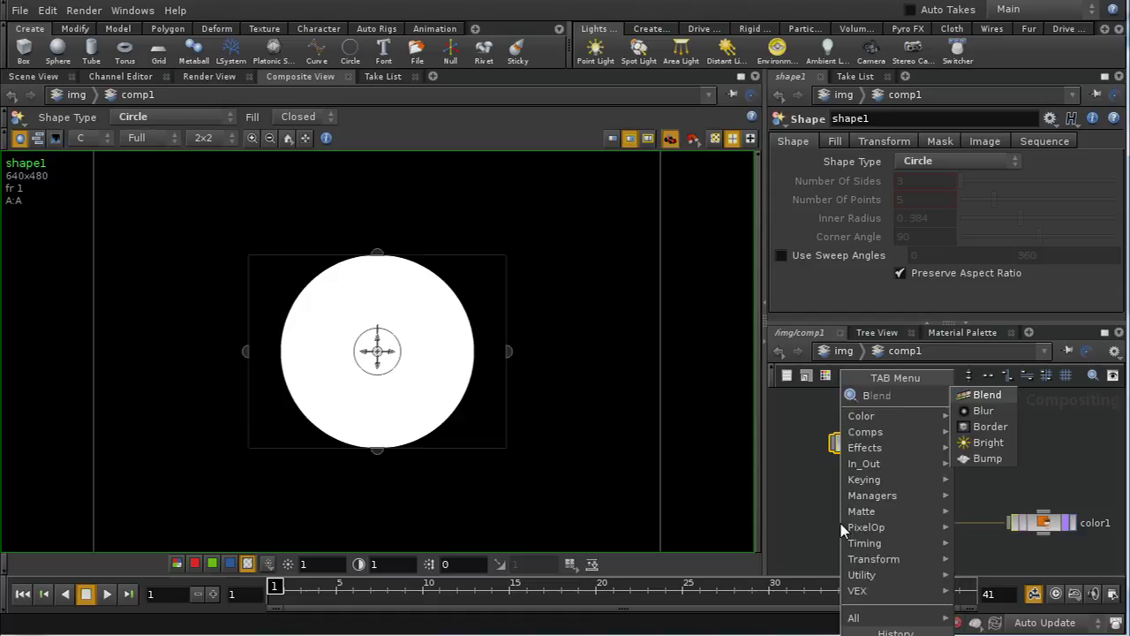
pyautogui.click(967, 410)
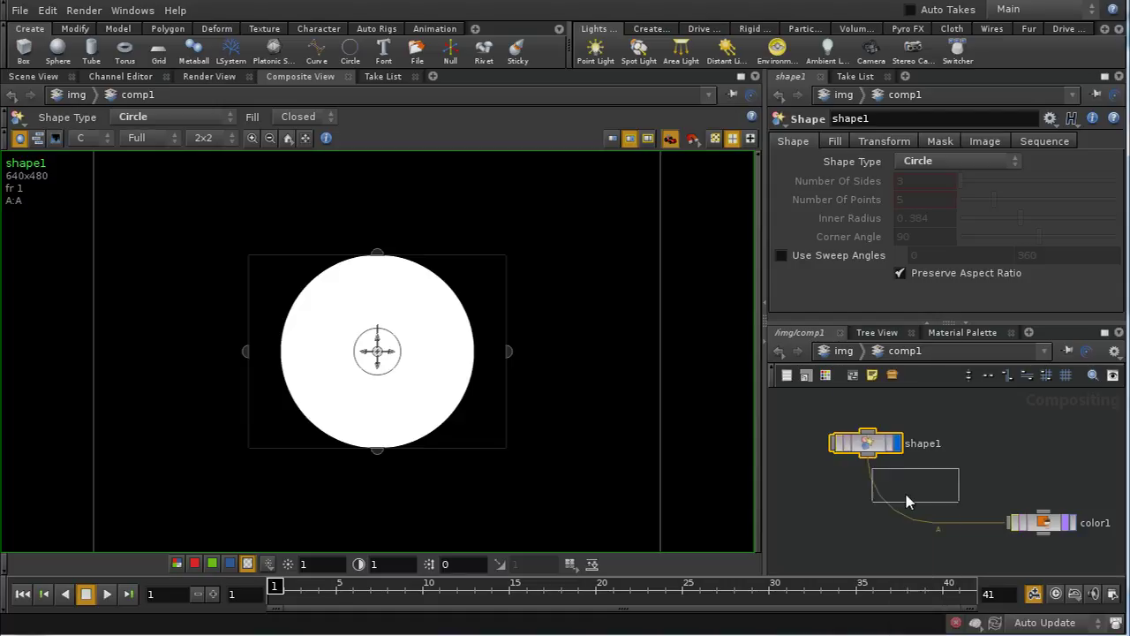
pyautogui.click(876, 502)
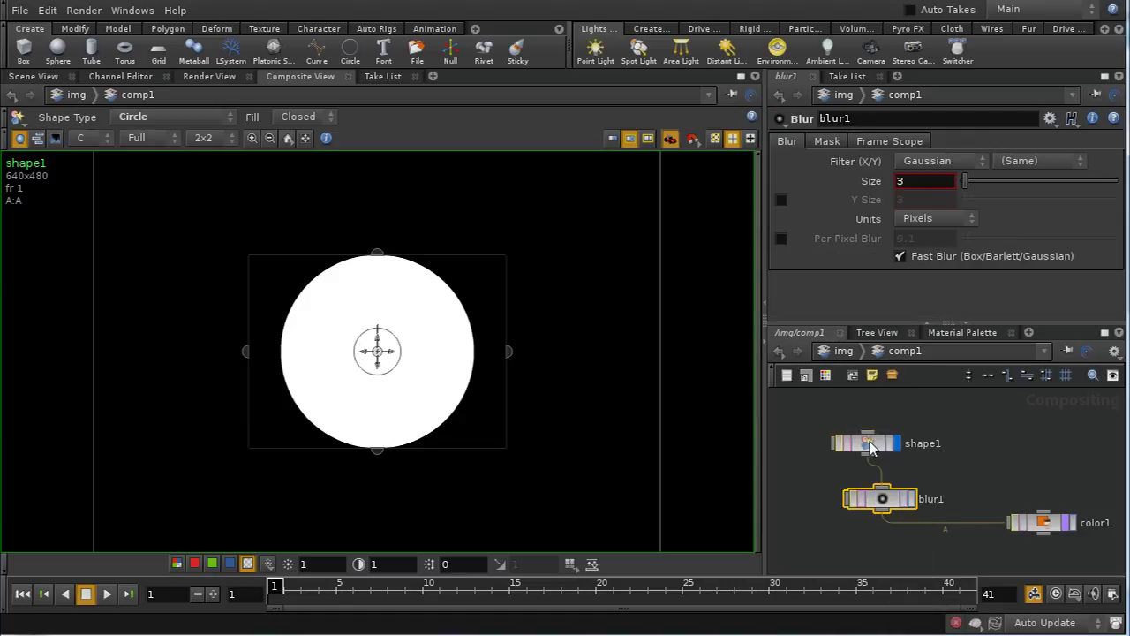
pyautogui.moveTo(874, 450); pyautogui.dragTo(889, 444)
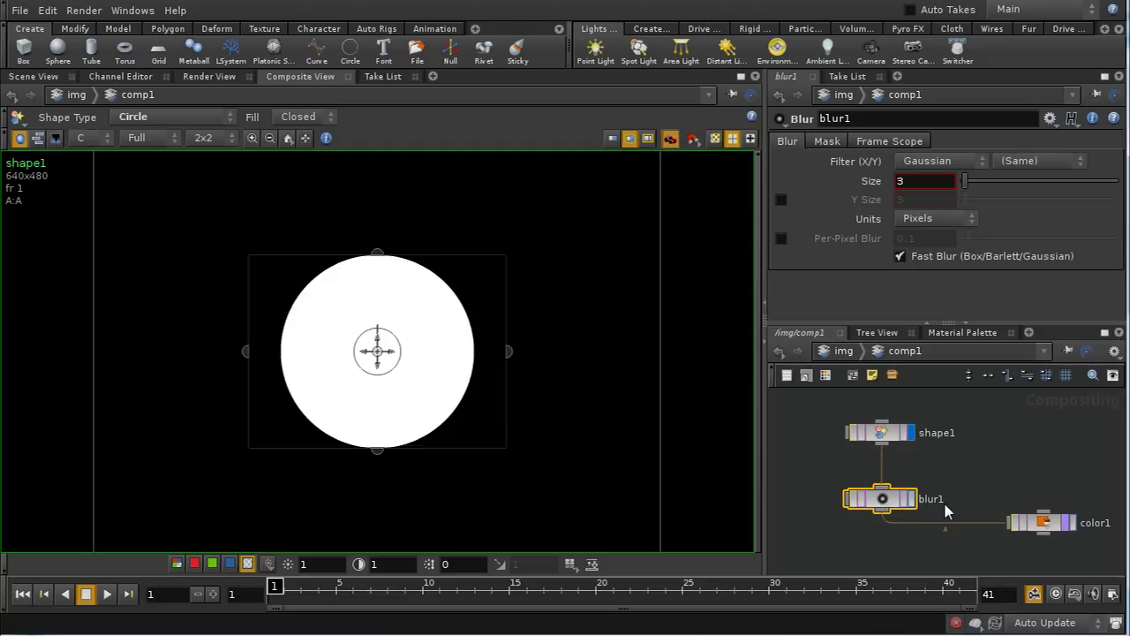
# Compare the parameters of shape1, blur1 and color1, including color1's image settings.
pyautogui.moveTo(943, 499); pyautogui.dragTo(944, 473, button='middle')
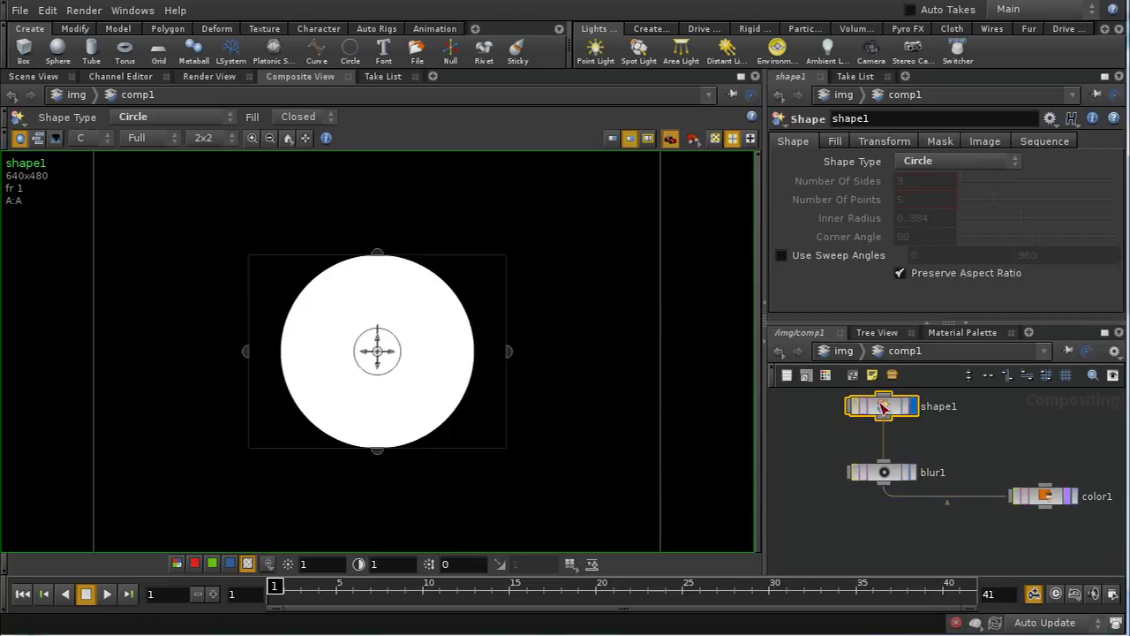
pyautogui.moveTo(943, 439); pyautogui.dragTo(949, 457, button='middle')
pyautogui.click(888, 488)
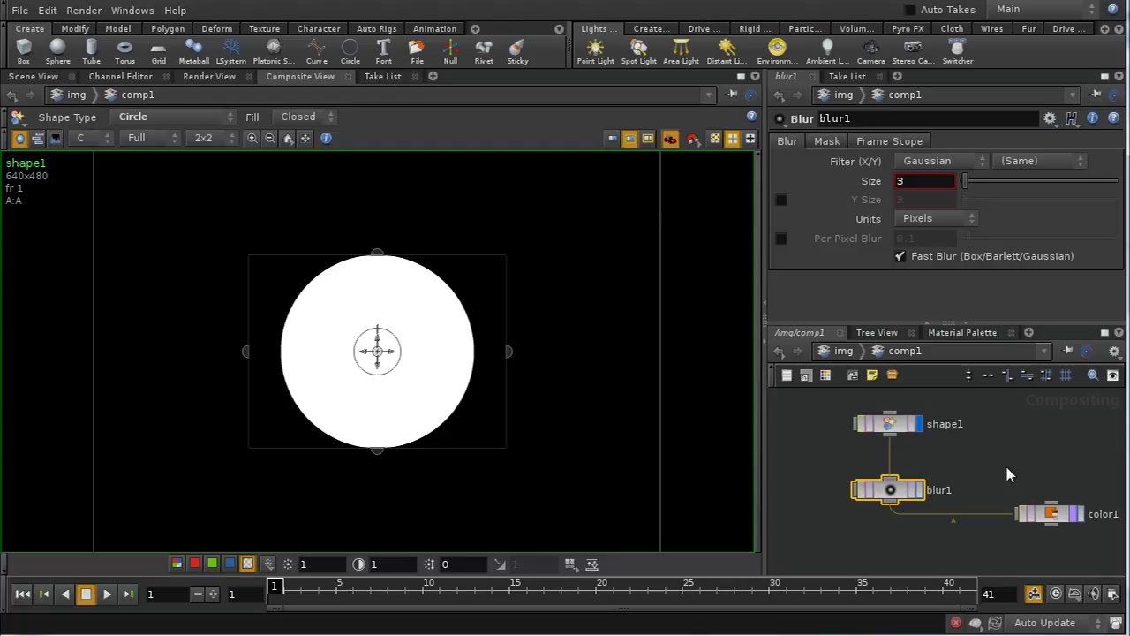
pyautogui.click(1050, 512)
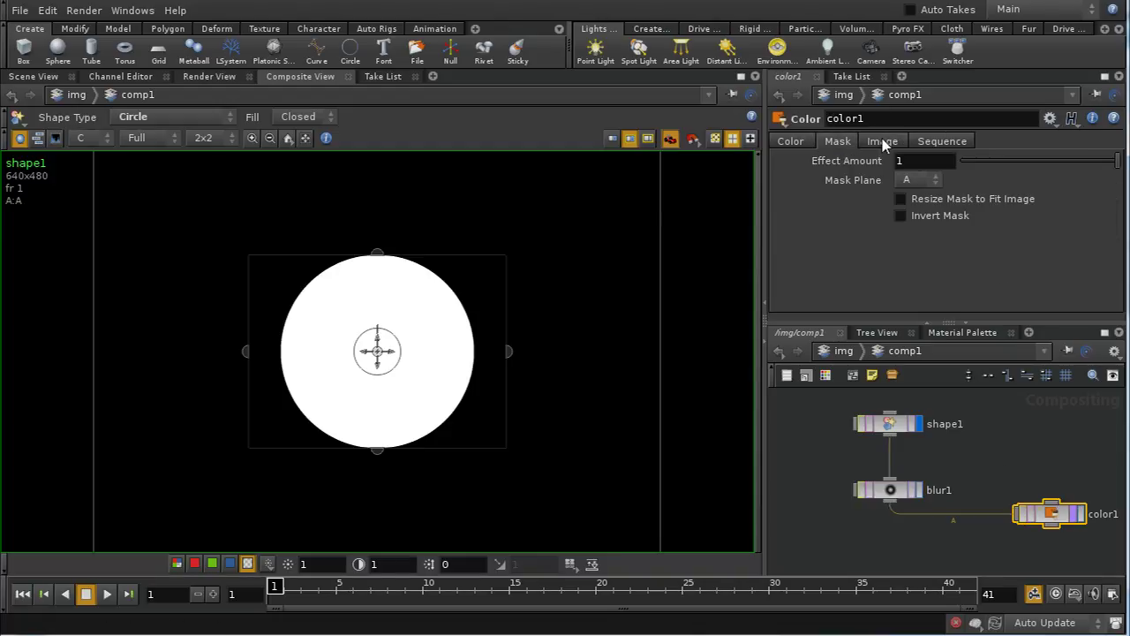
pyautogui.click(883, 143)
pyautogui.click(892, 490)
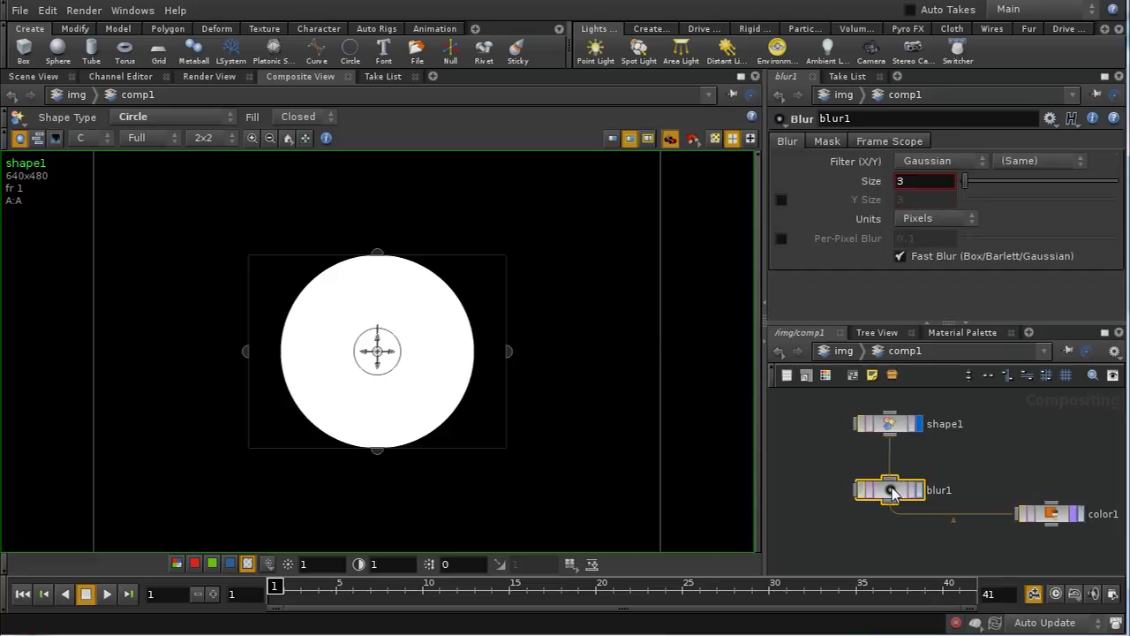
# Add a second, unconnected Blur node beside blur1, display it without any input, and delete it.
pyautogui.moveTo(926, 535); pyautogui.dragTo(1043, 499, button='middle')
pyautogui.press('Tab')
pyautogui.write('bl')
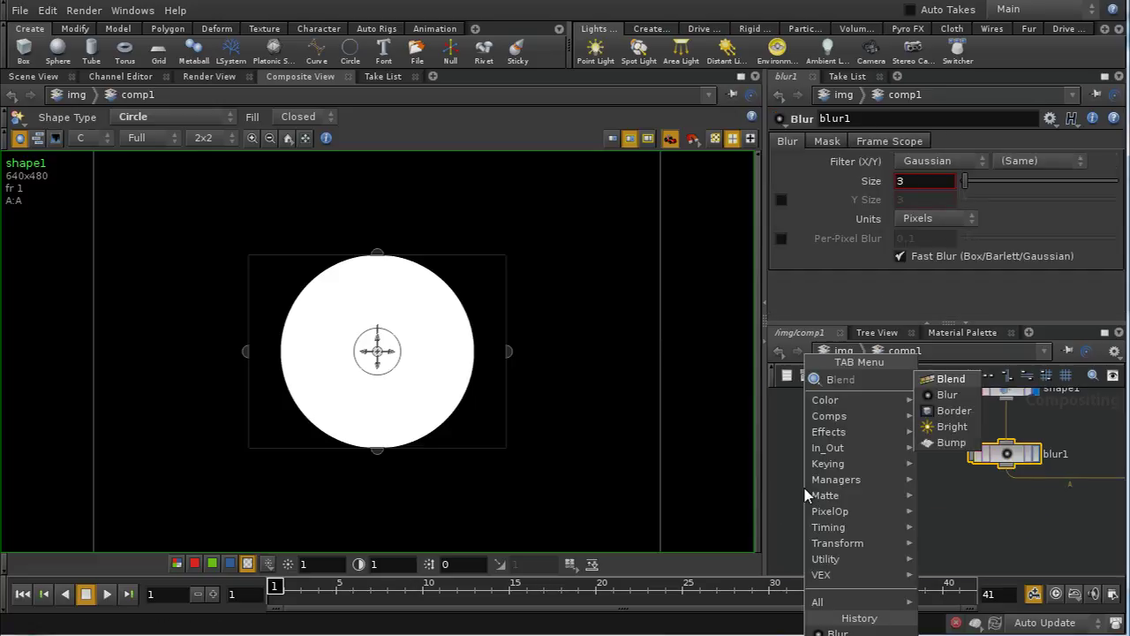
pyautogui.click(936, 395)
pyautogui.click(881, 453)
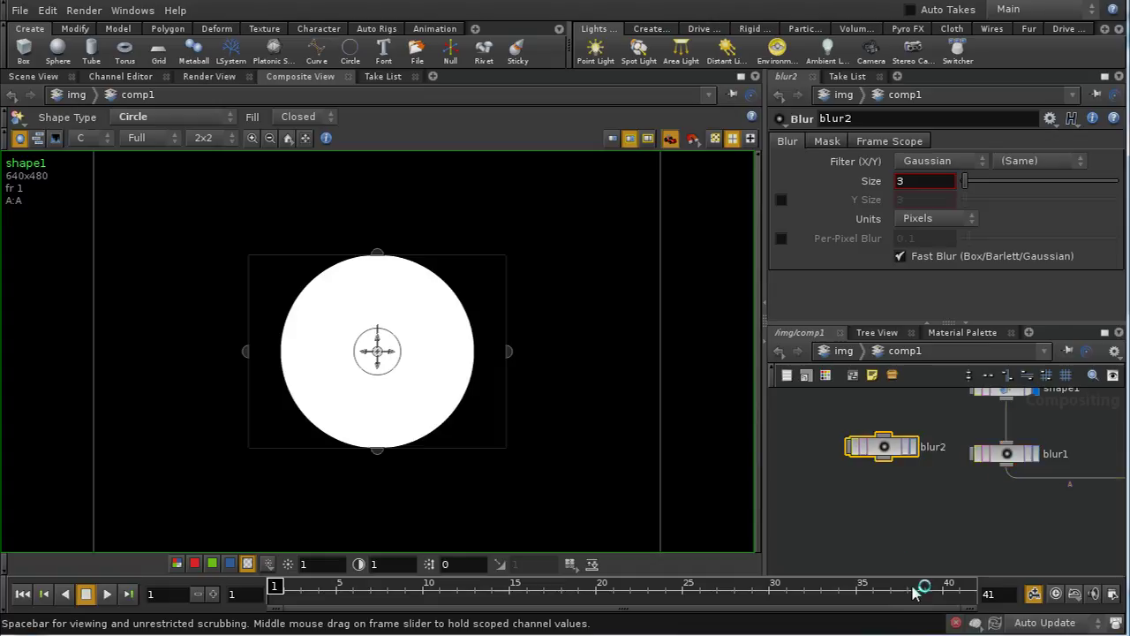
pyautogui.click(883, 449)
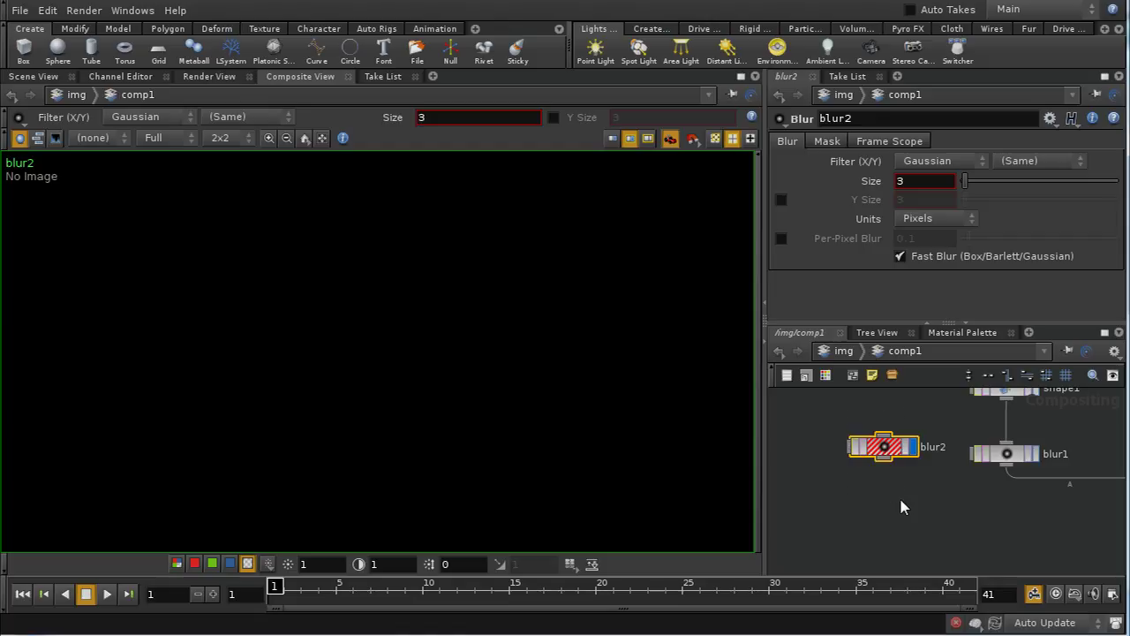
pyautogui.press('Delete')
# Display blur1 in the composite view and examine the unit options for its blur size.
pyautogui.moveTo(1005, 531); pyautogui.dragTo(920, 561, button='middle')
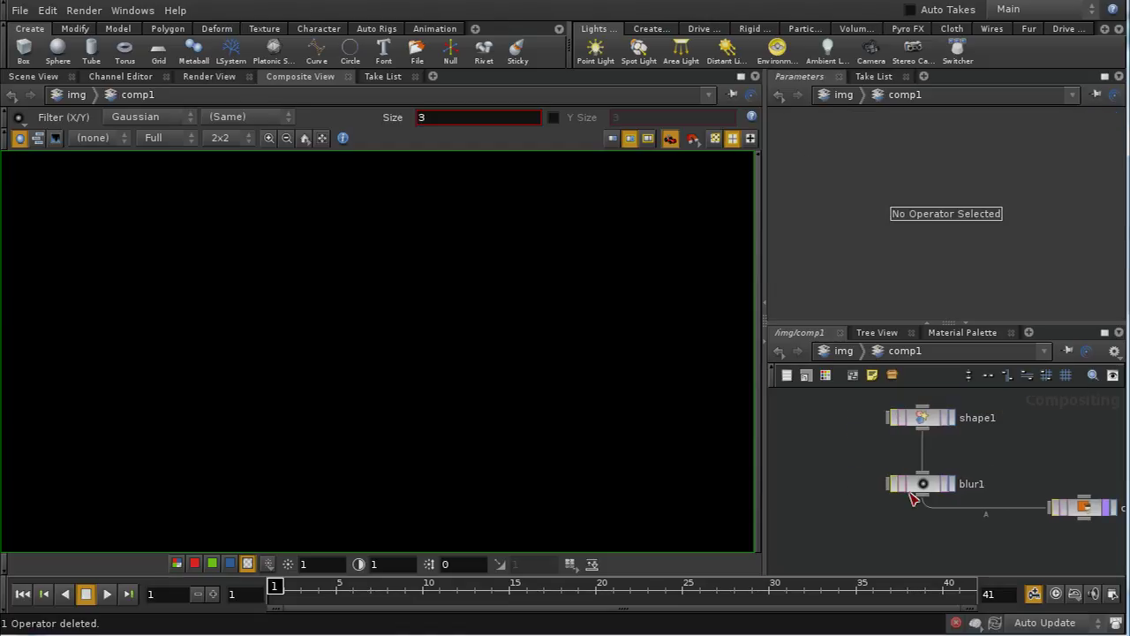
pyautogui.click(922, 487)
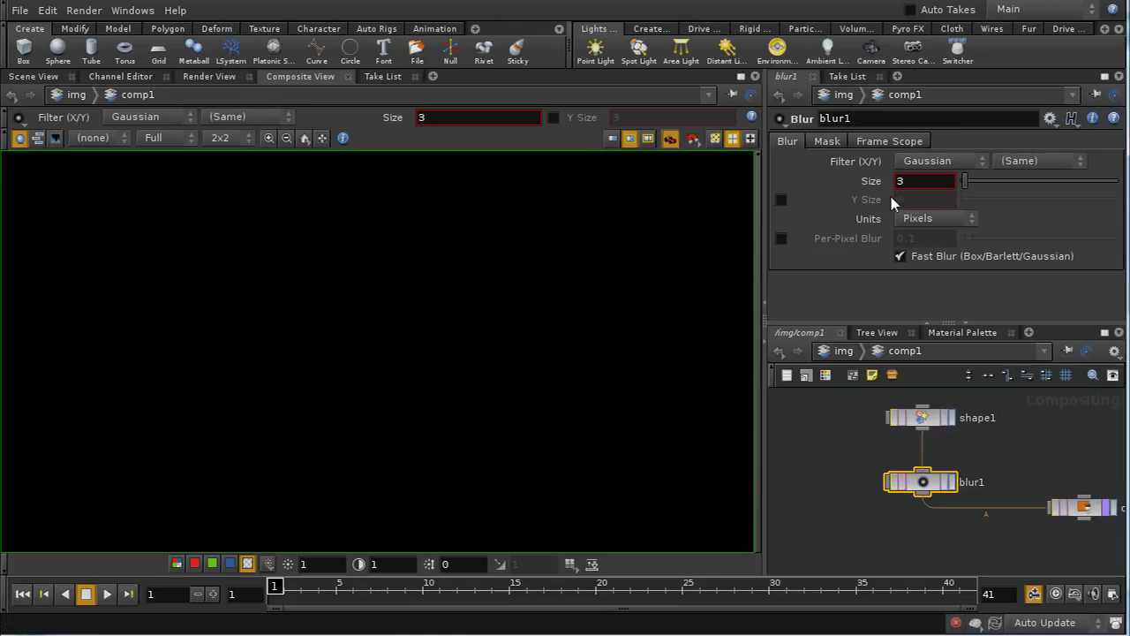
pyautogui.click(950, 481)
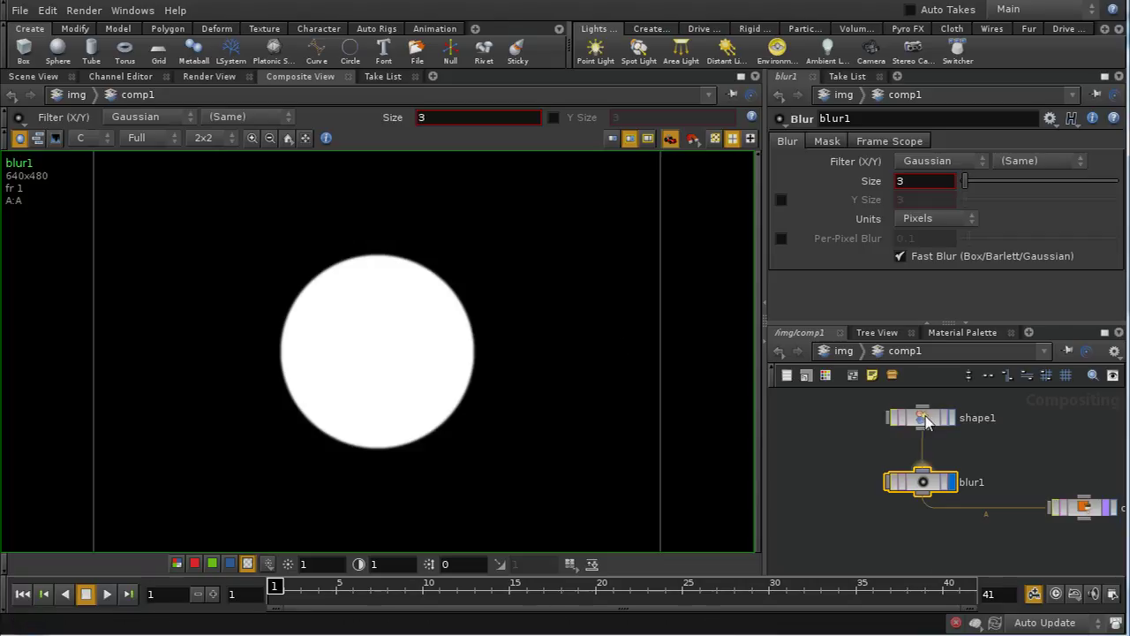
pyautogui.click(970, 220)
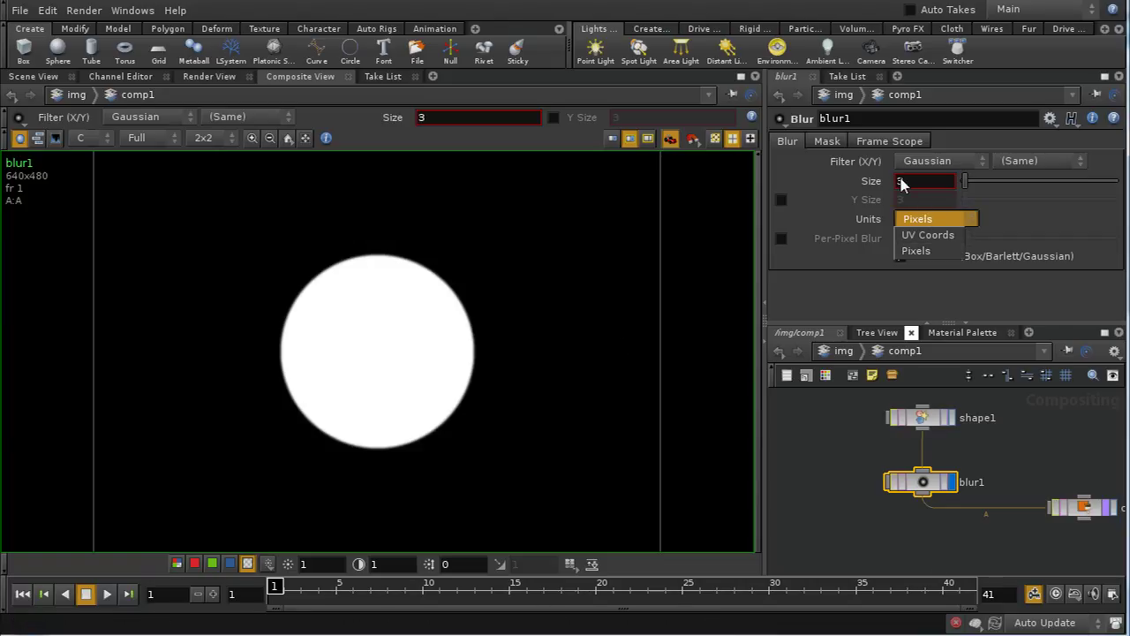
pyautogui.click(923, 223)
pyautogui.click(937, 220)
pyautogui.click(937, 220)
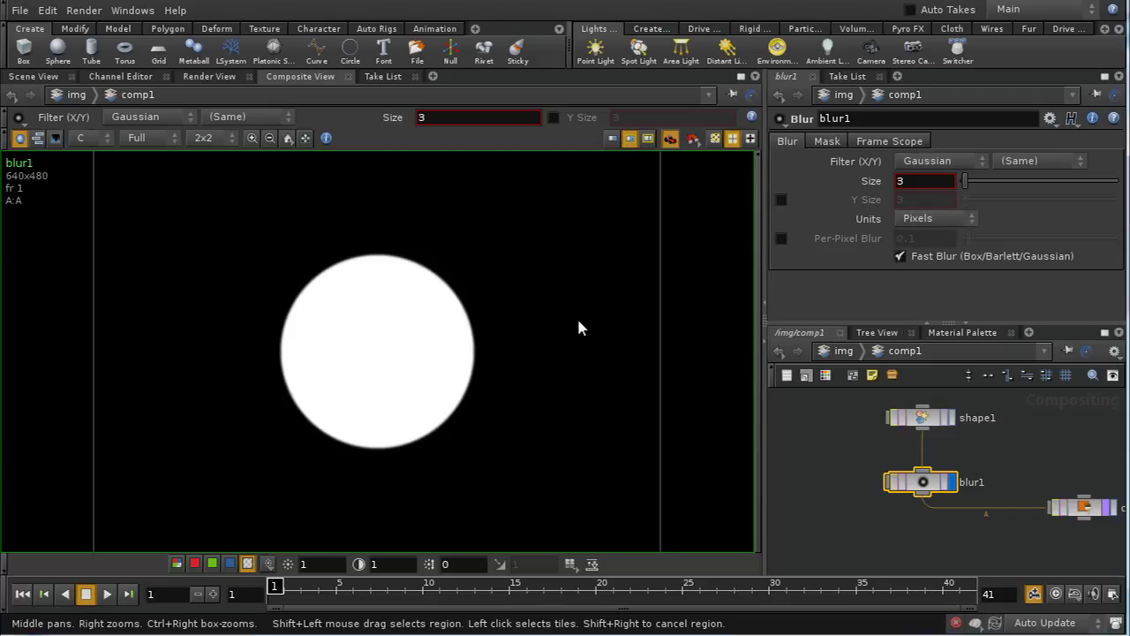
# Increase blur1's size to 9 pixels, switch its units to UV Coords, and set the size to 0.2.
pyautogui.moveTo(911, 179); pyautogui.dragTo(972, 153, button='middle')
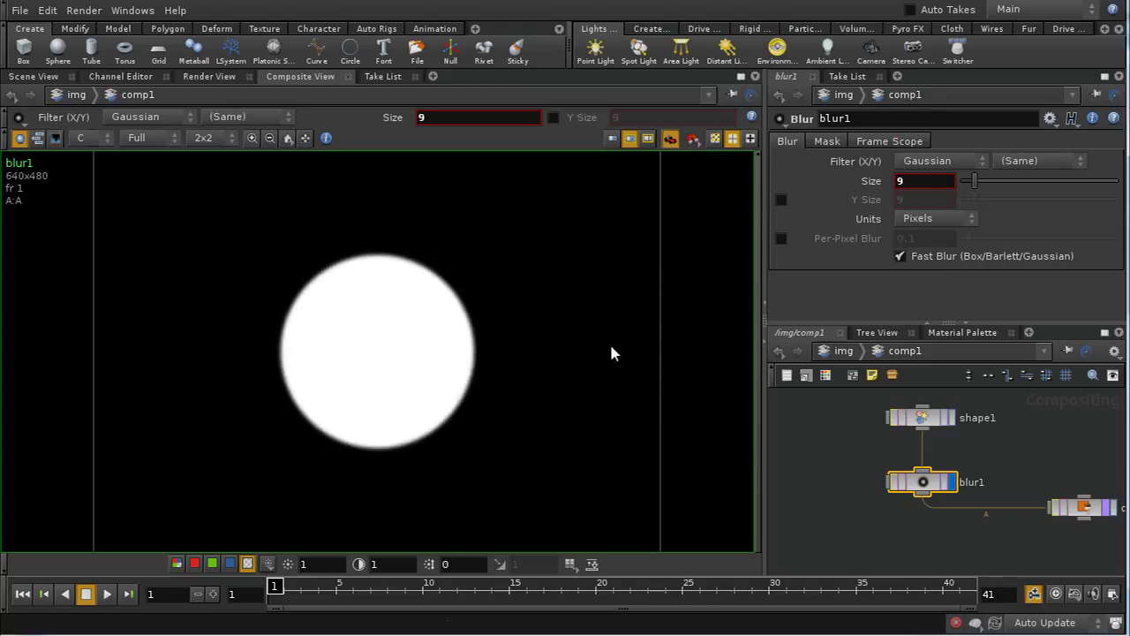
pyautogui.click(915, 219)
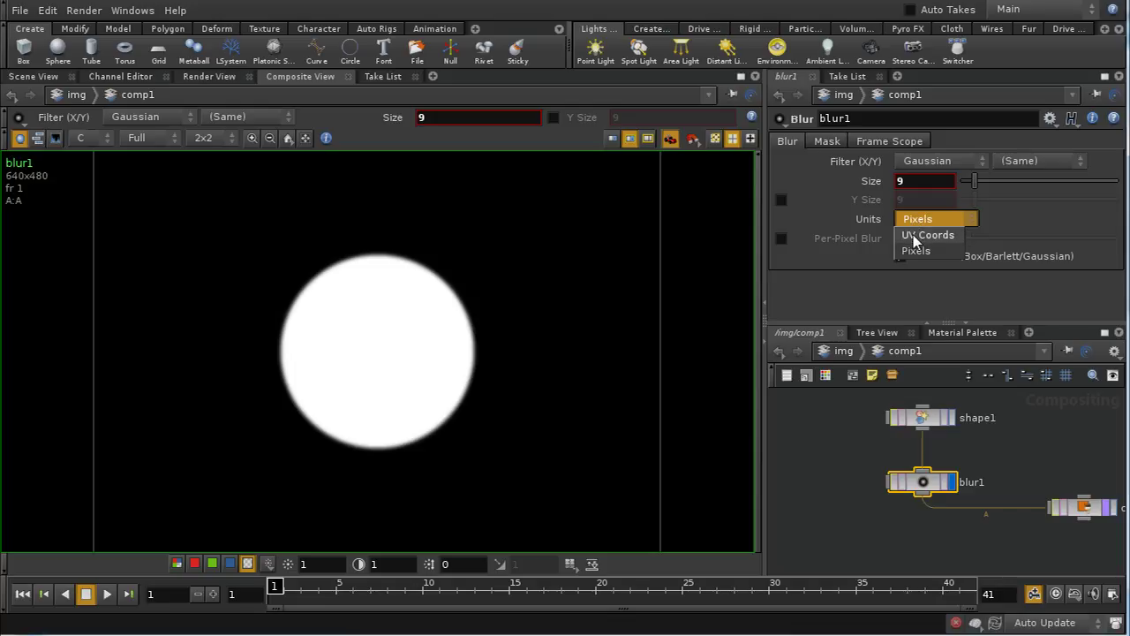
pyautogui.click(915, 236)
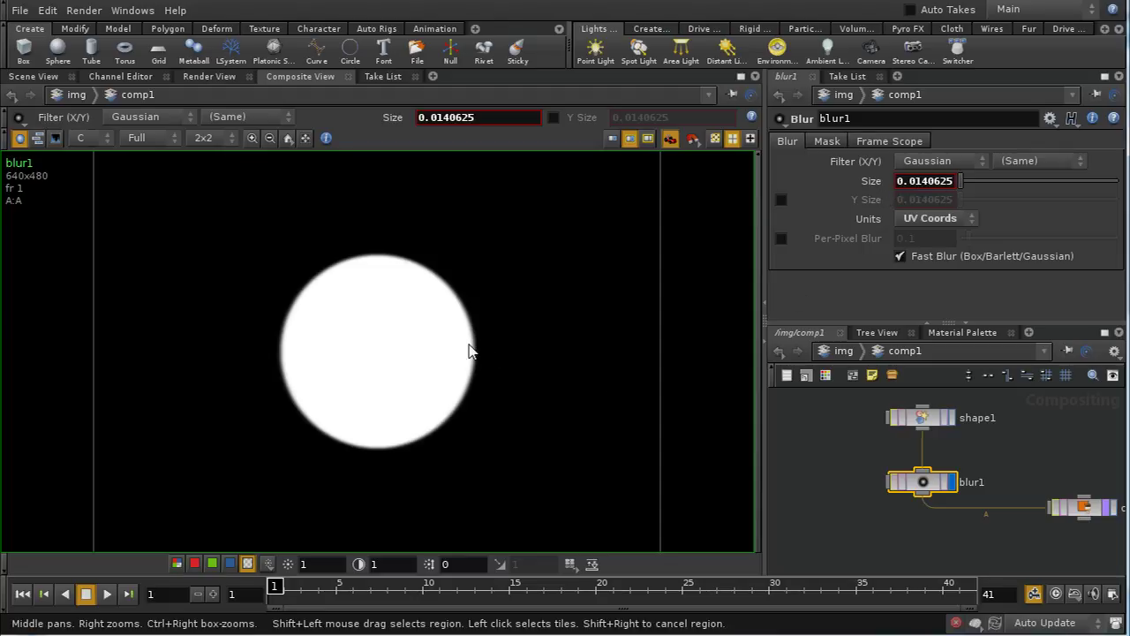
pyautogui.scroll(-3, 525, 302)
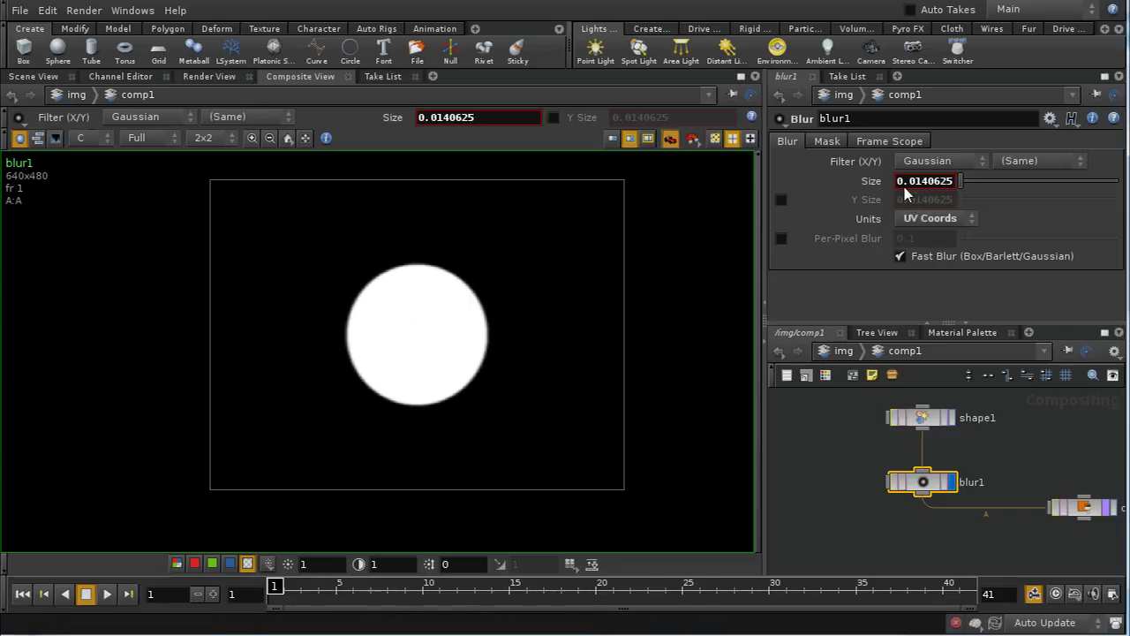
pyautogui.moveTo(900, 182); pyautogui.dragTo(1012, 185)
pyautogui.press('BackSpace')
pyautogui.press('Return')
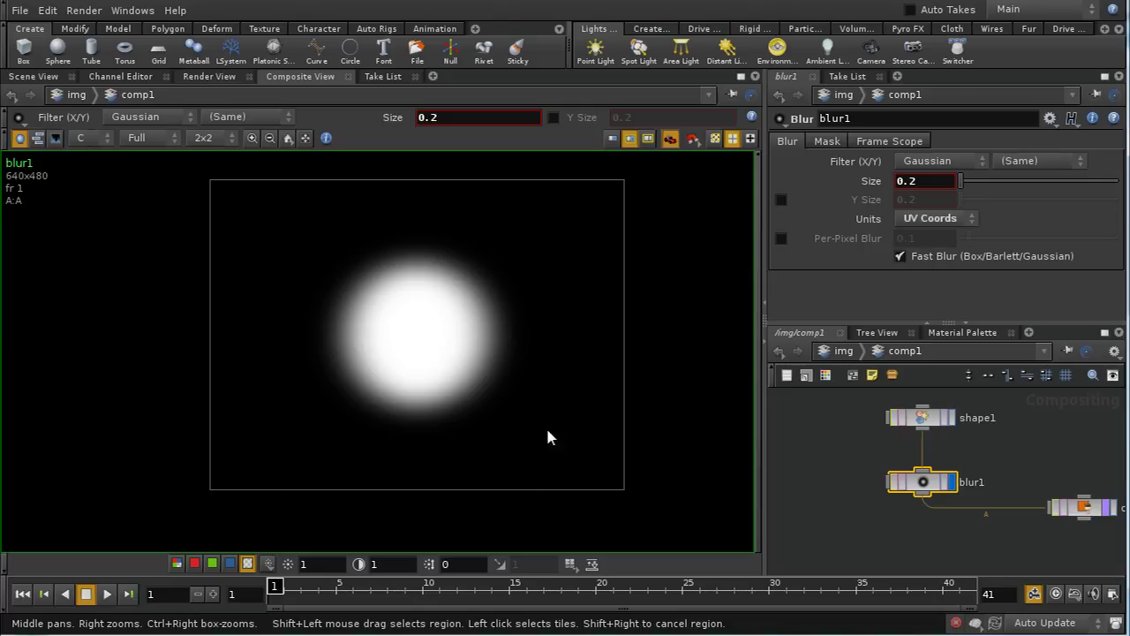
# Switch blur1's units back to Pixels, try a blur size of 5, and set it to 20.
pyautogui.click(918, 219)
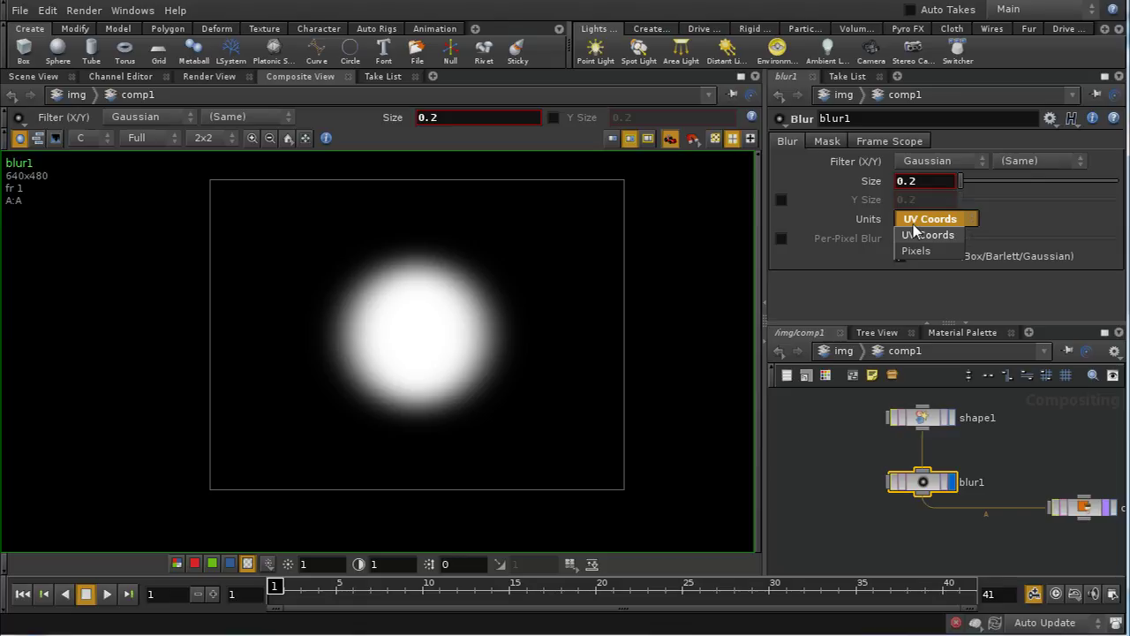
pyautogui.click(917, 251)
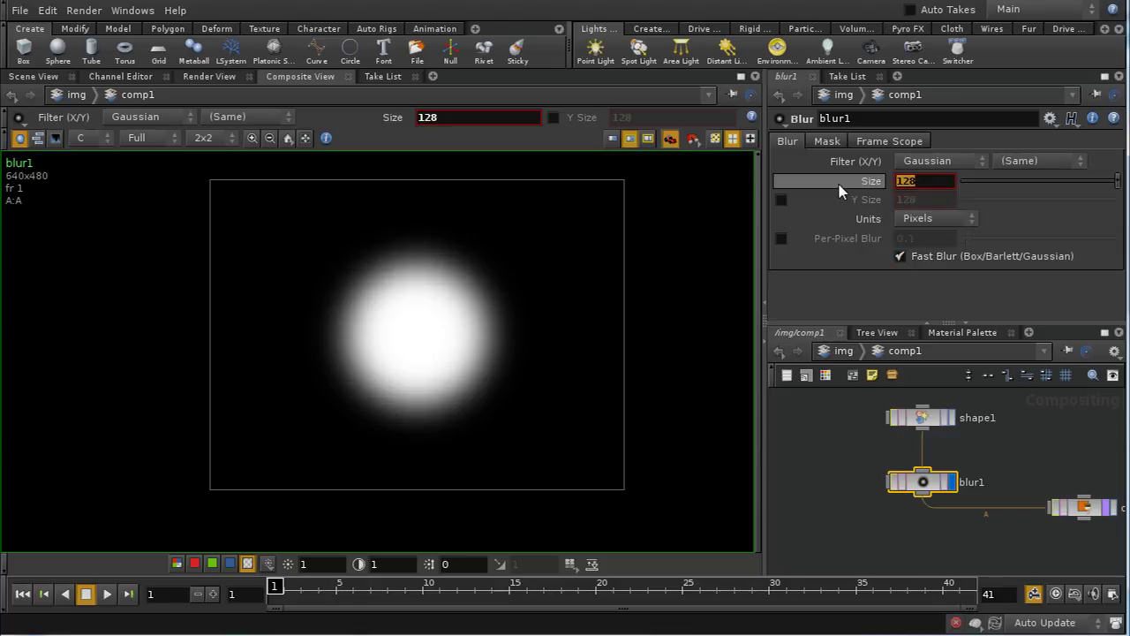
pyautogui.write('5')
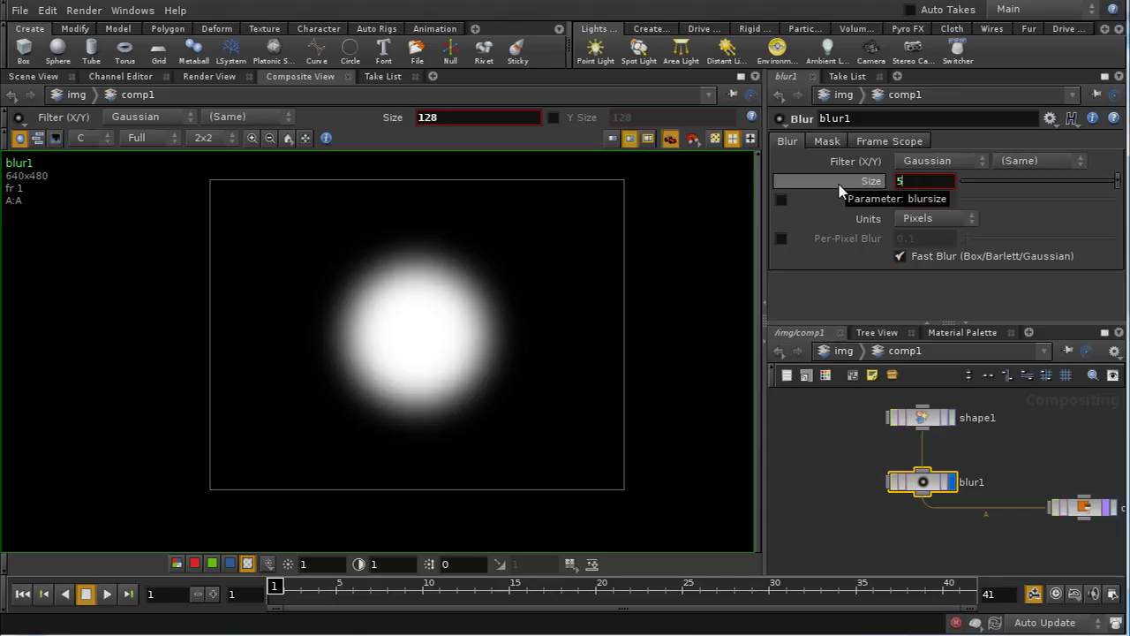
pyautogui.press('Return')
pyautogui.click(852, 193)
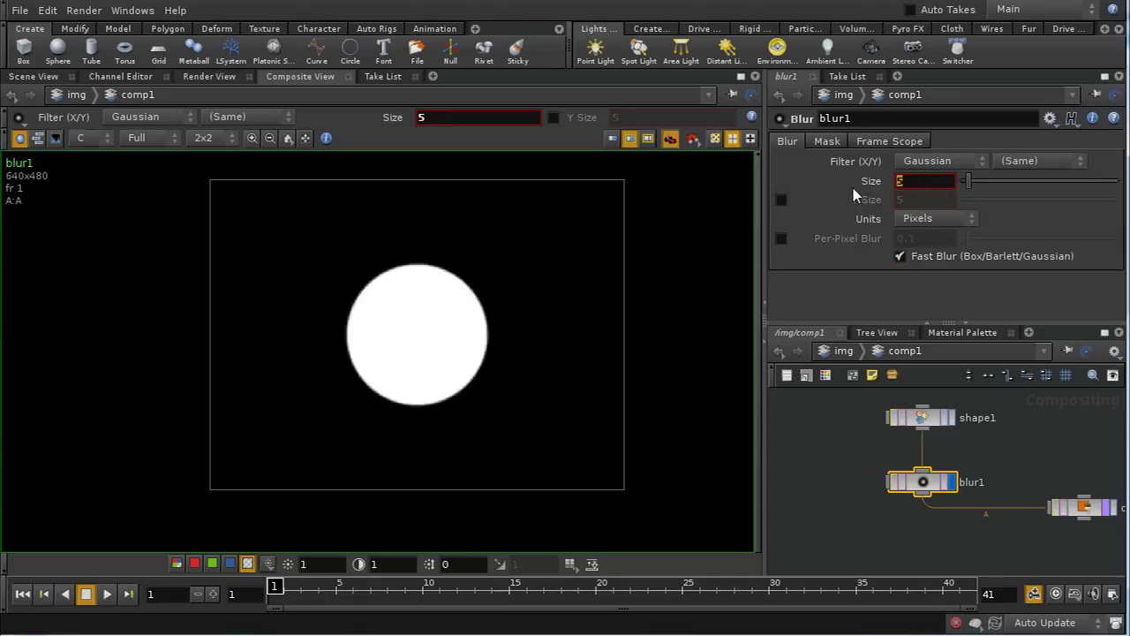
pyautogui.write('20')
pyautogui.press('Return')
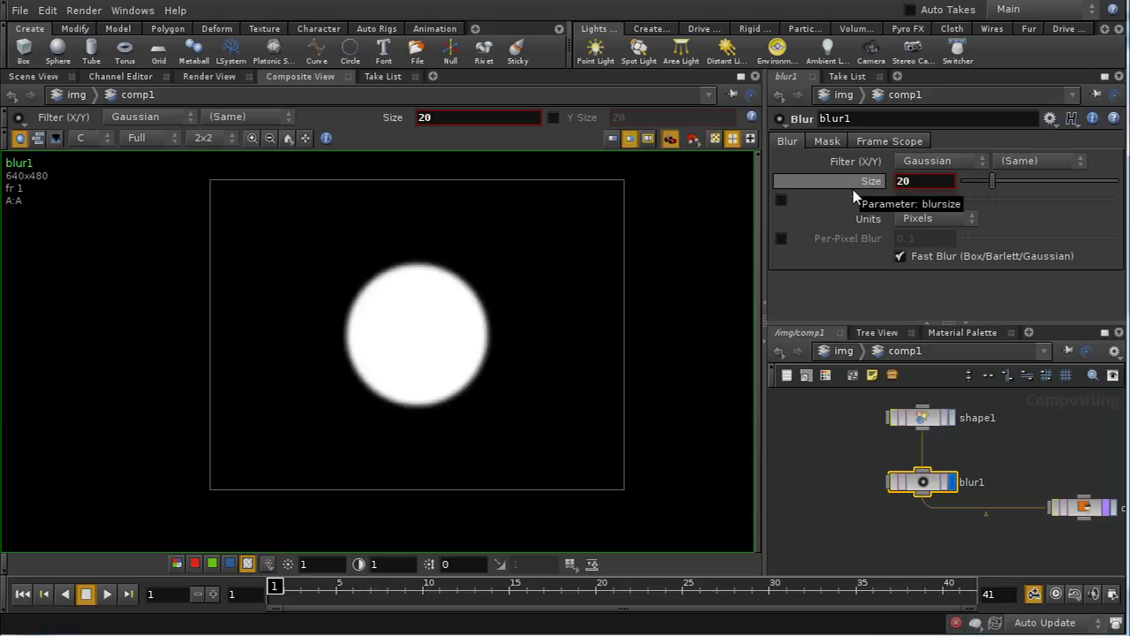
# Display color1 in full colour instead of alpha and inspect the blurred edge of the circle up close.
pyautogui.click(1079, 509)
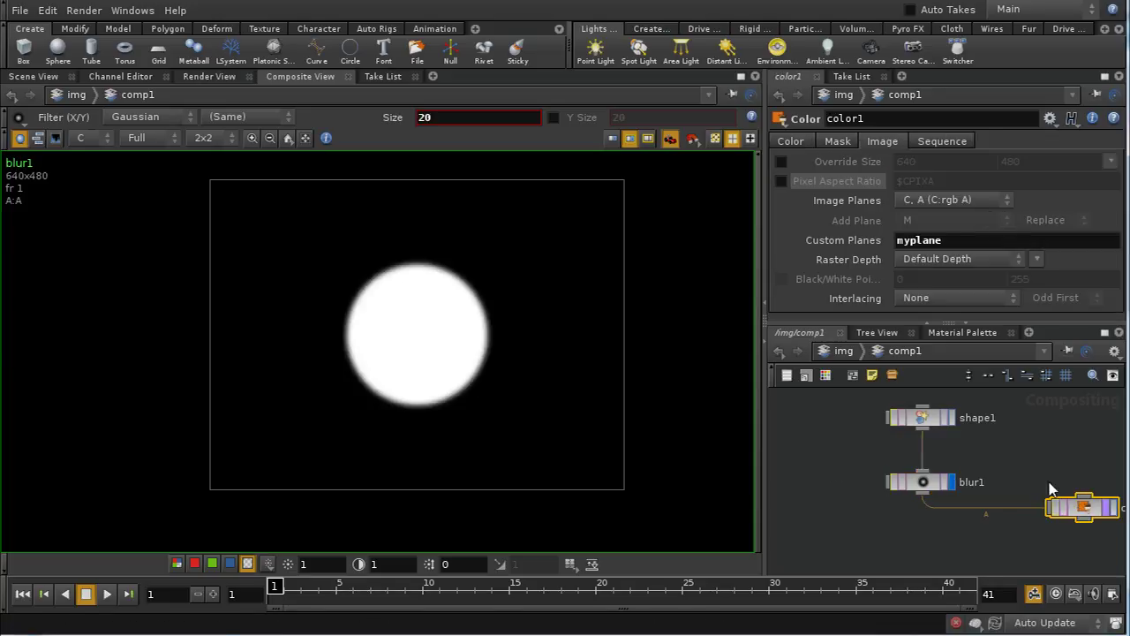
pyautogui.click(1112, 509)
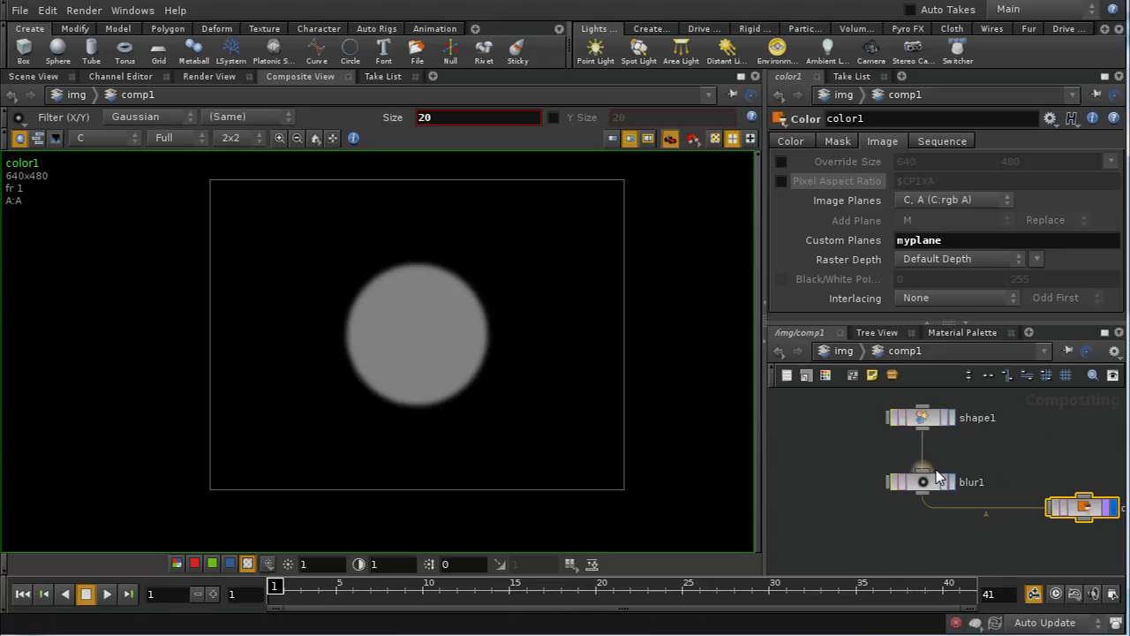
pyautogui.click(177, 565)
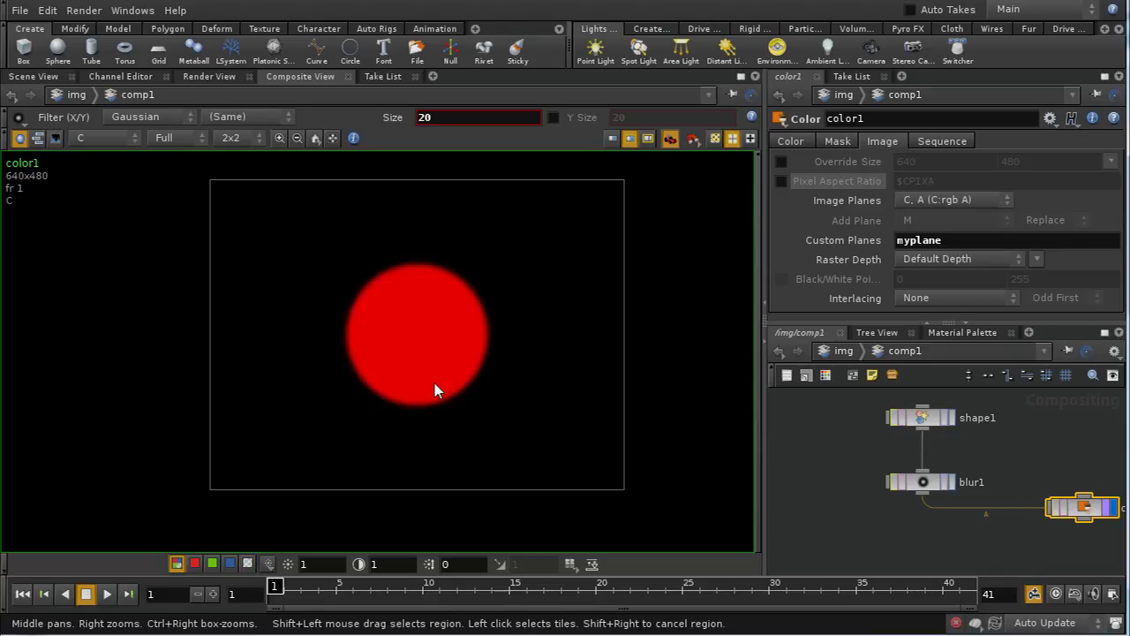
pyautogui.moveTo(448, 380); pyautogui.dragTo(534, 397, button='right')
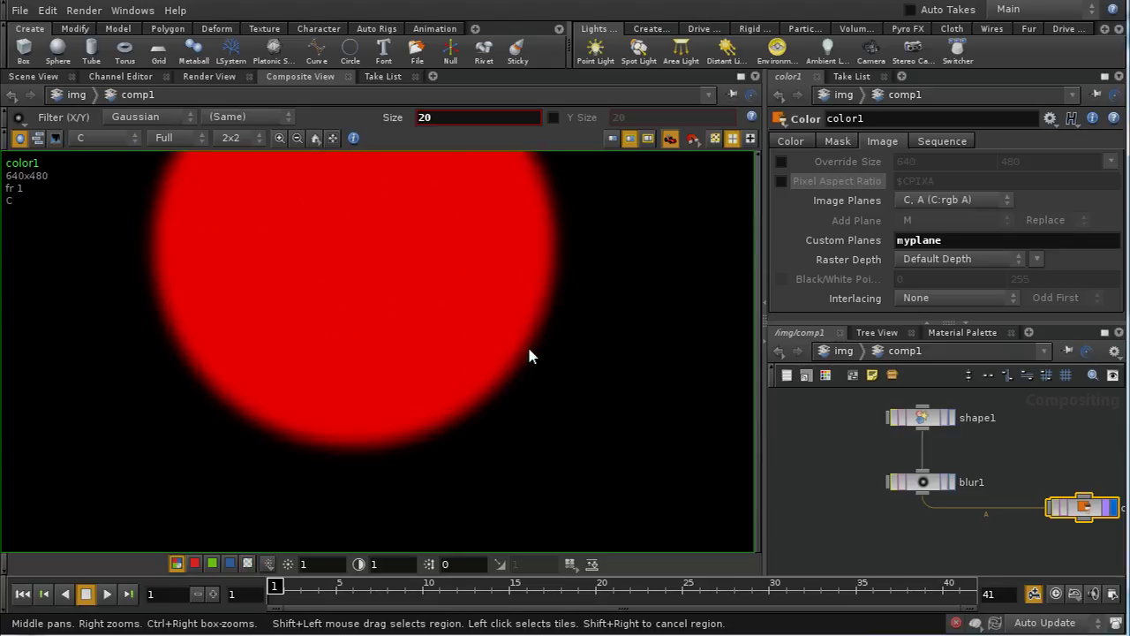
pyautogui.moveTo(824, 449); pyautogui.dragTo(857, 471, button='middle')
# Restrict blur1's plane scope to the red channel, leaving green, blue and alpha out of the blur.
pyautogui.click(946, 512)
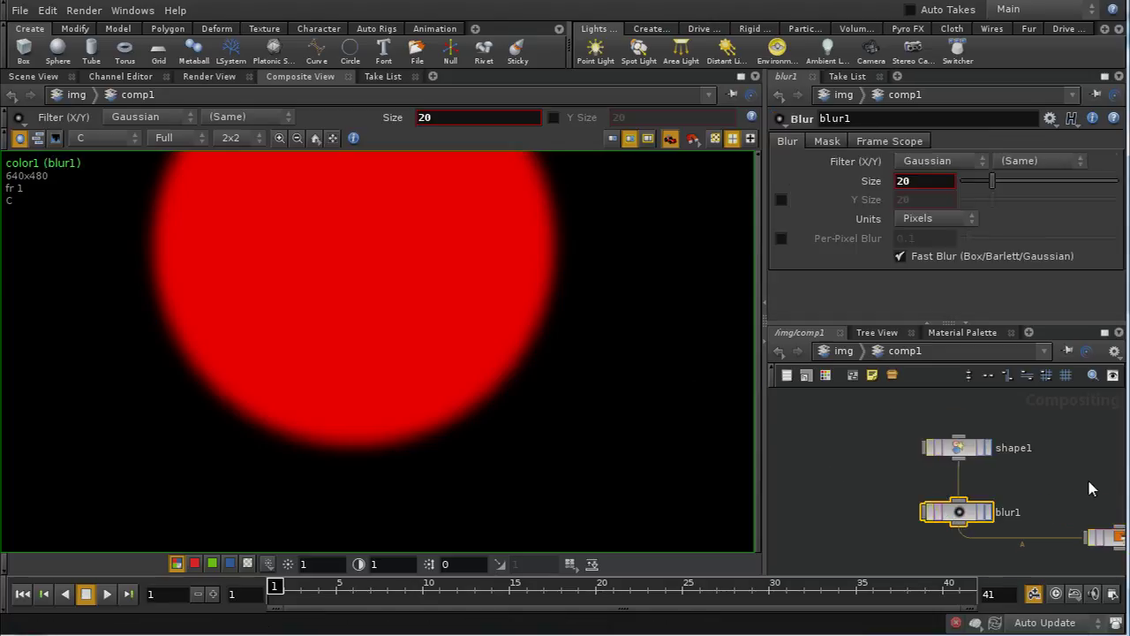
pyautogui.moveTo(1083, 476); pyautogui.dragTo(1050, 478, button='middle')
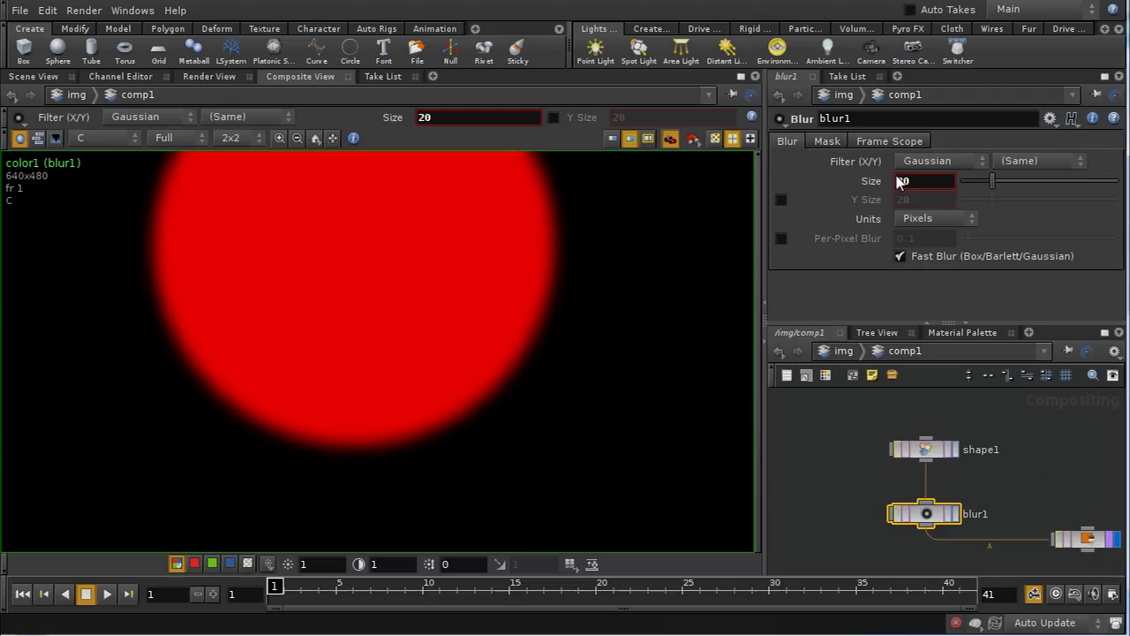
pyautogui.click(826, 142)
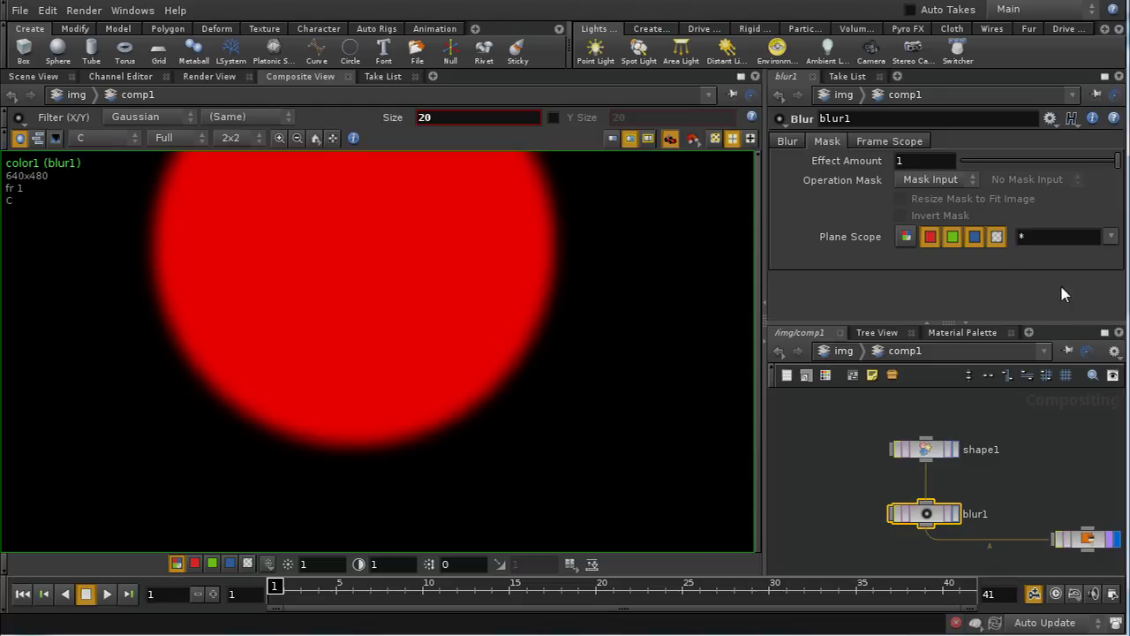
pyautogui.click(930, 237)
pyautogui.moveTo(1047, 457)
pyautogui.mouseDown(button='middle')
pyautogui.moveTo(1060, 492)
pyautogui.moveTo(1059, 471)
pyautogui.mouseUp(button='middle')
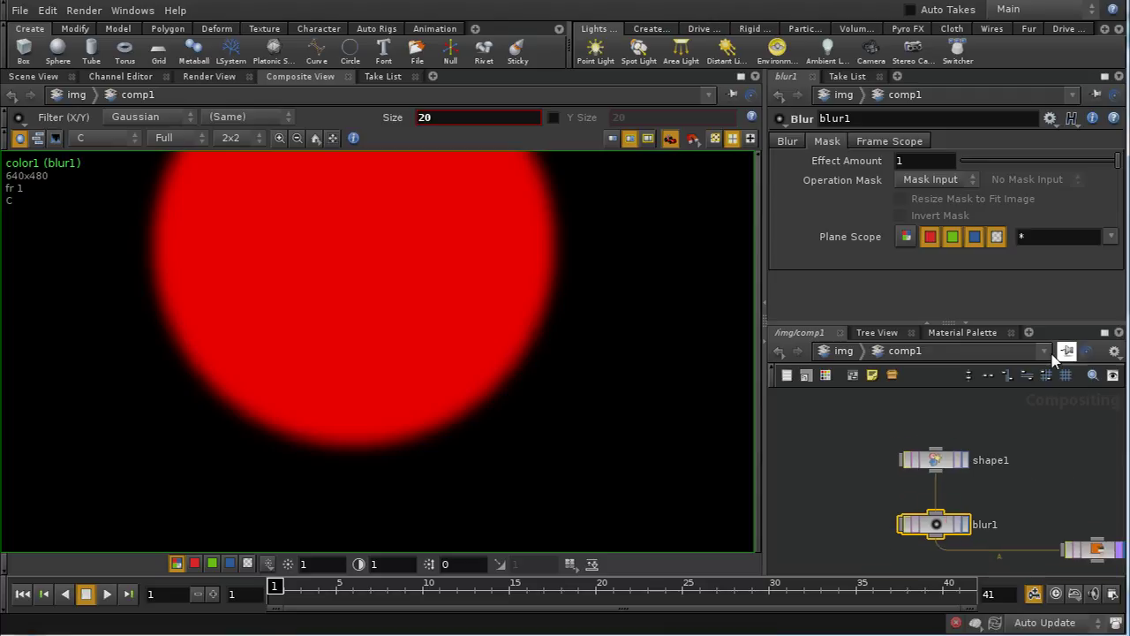
pyautogui.click(952, 236)
pyautogui.click(975, 239)
pyautogui.click(996, 237)
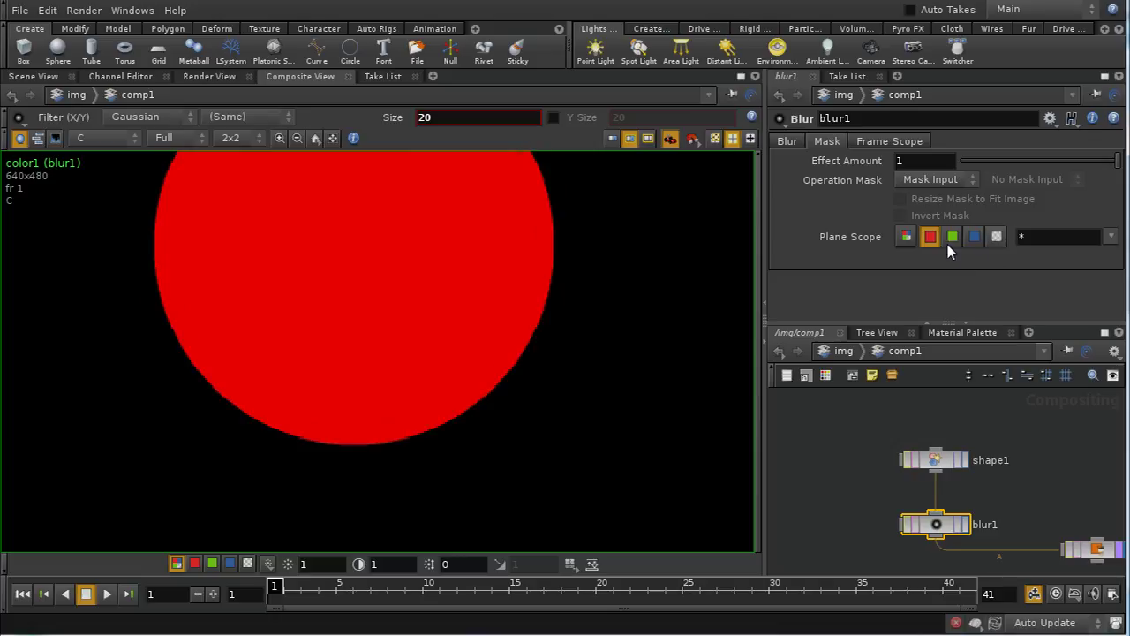
# Display blur1 in the composite view to examine the red-only blur, and bring up its mask parameters.
pyautogui.click(933, 460)
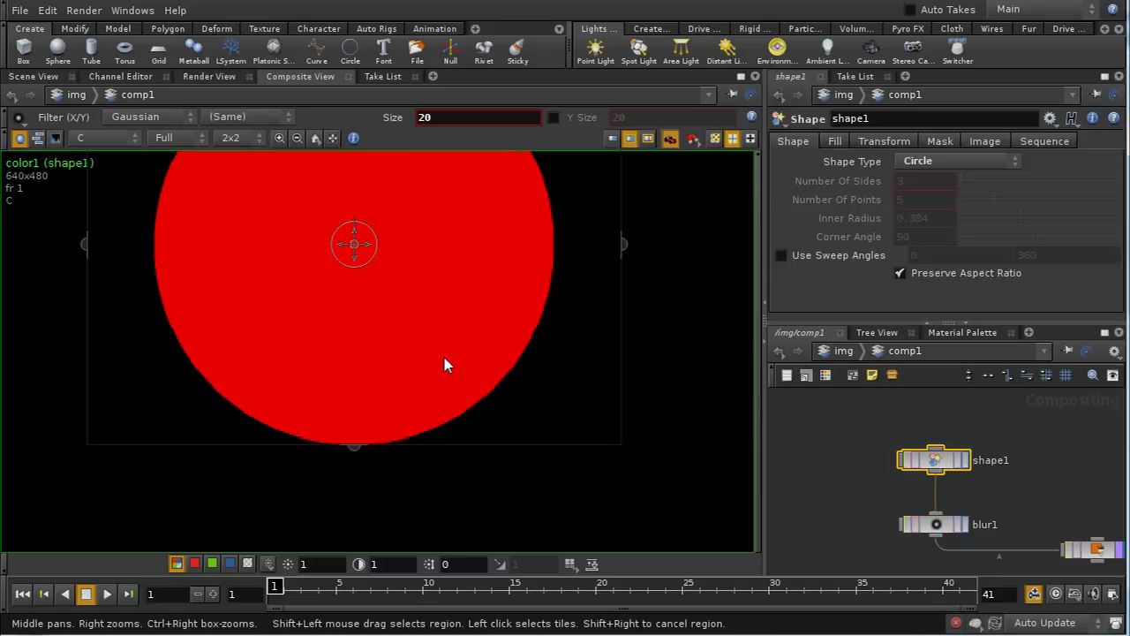
pyautogui.click(964, 528)
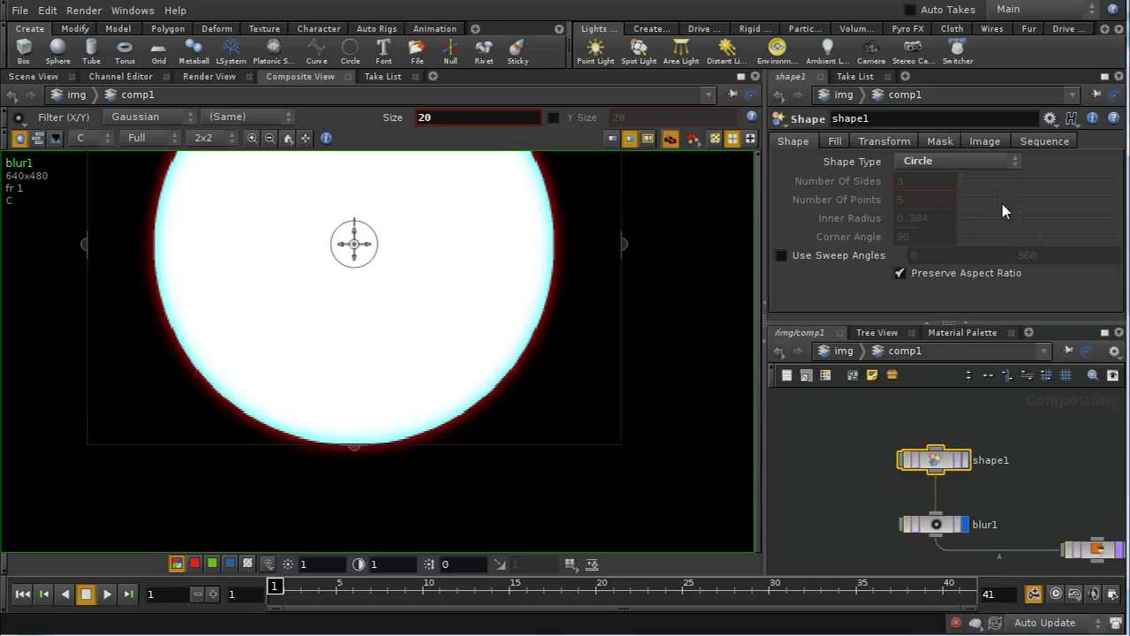
pyautogui.click(934, 524)
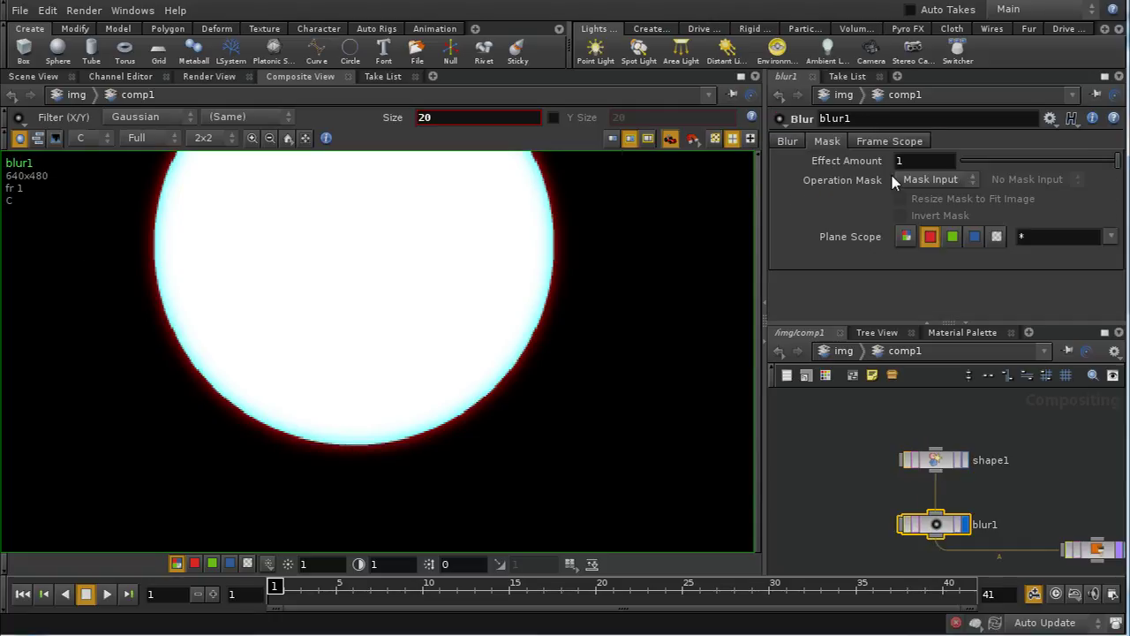
# Toggle the colour channels in blur1's plane scope, ending with only the alpha channel enabled.
pyautogui.click(952, 237)
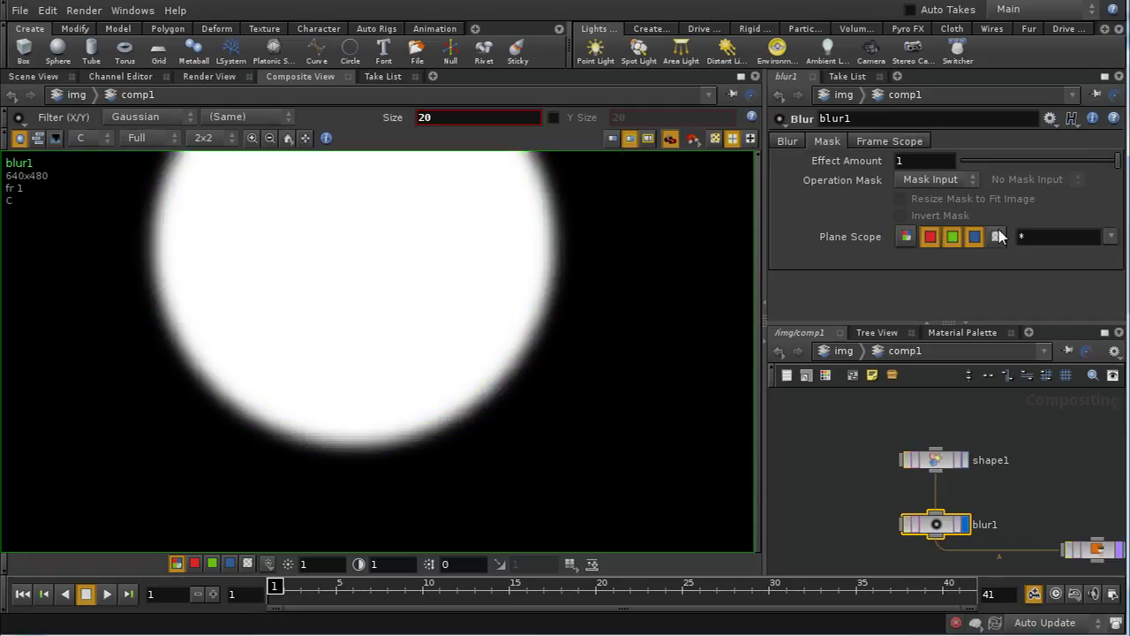
pyautogui.click(974, 237)
pyautogui.click(952, 237)
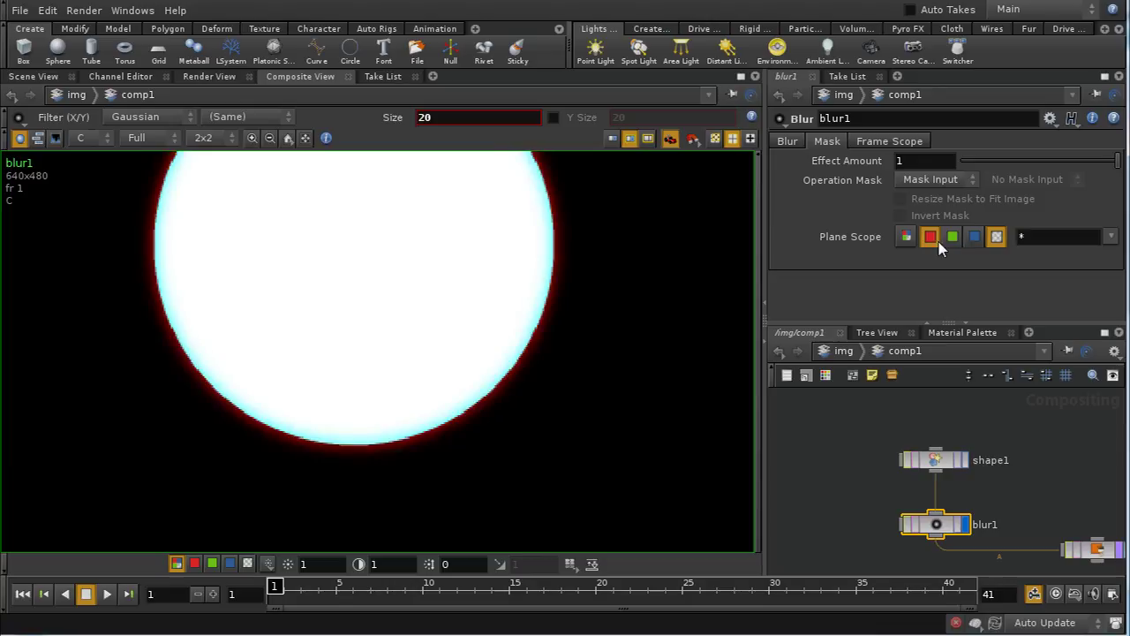
pyautogui.click(929, 237)
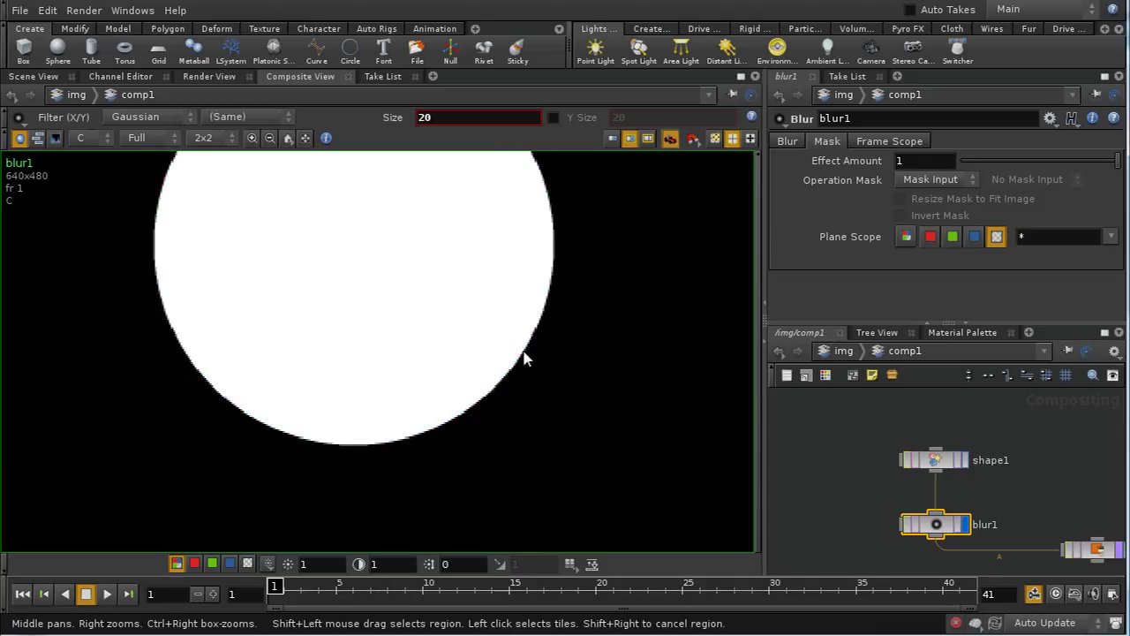
# View blur1's alpha channel, test it with alpha out of scope, and re-enable red, green, blue and alpha in the plane scope.
pyautogui.click(248, 563)
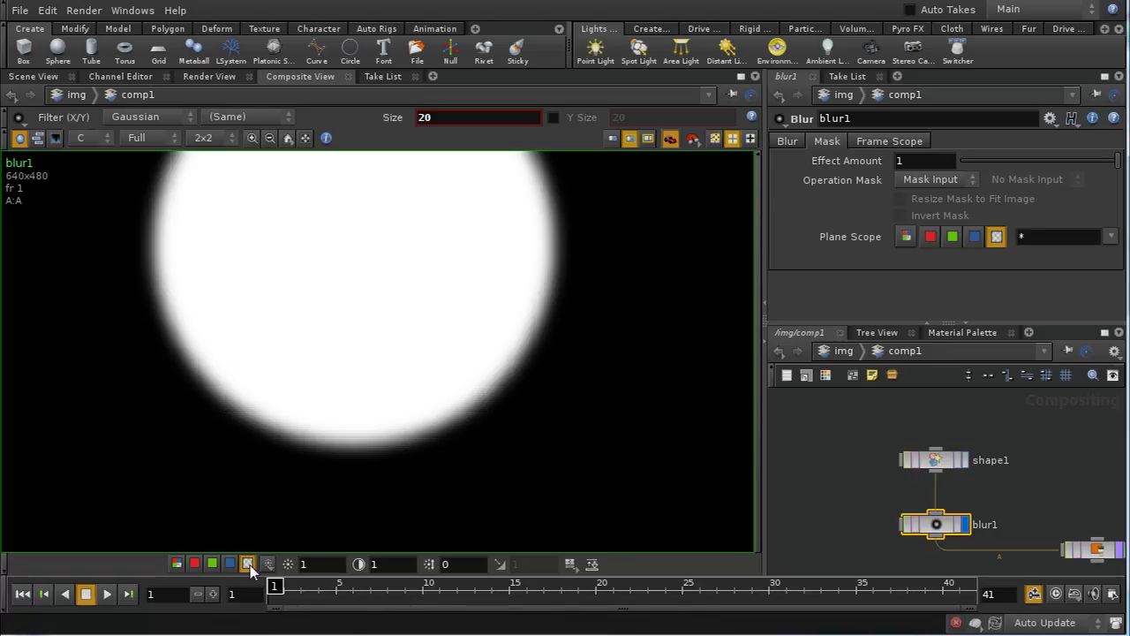
pyautogui.click(998, 236)
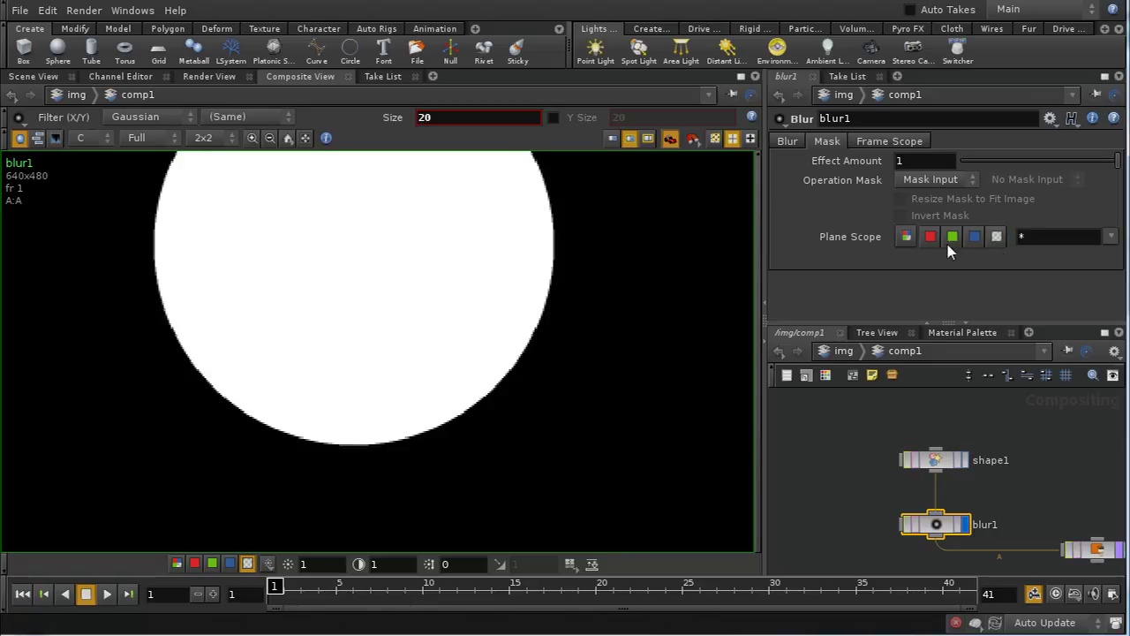
pyautogui.click(973, 236)
pyautogui.click(996, 236)
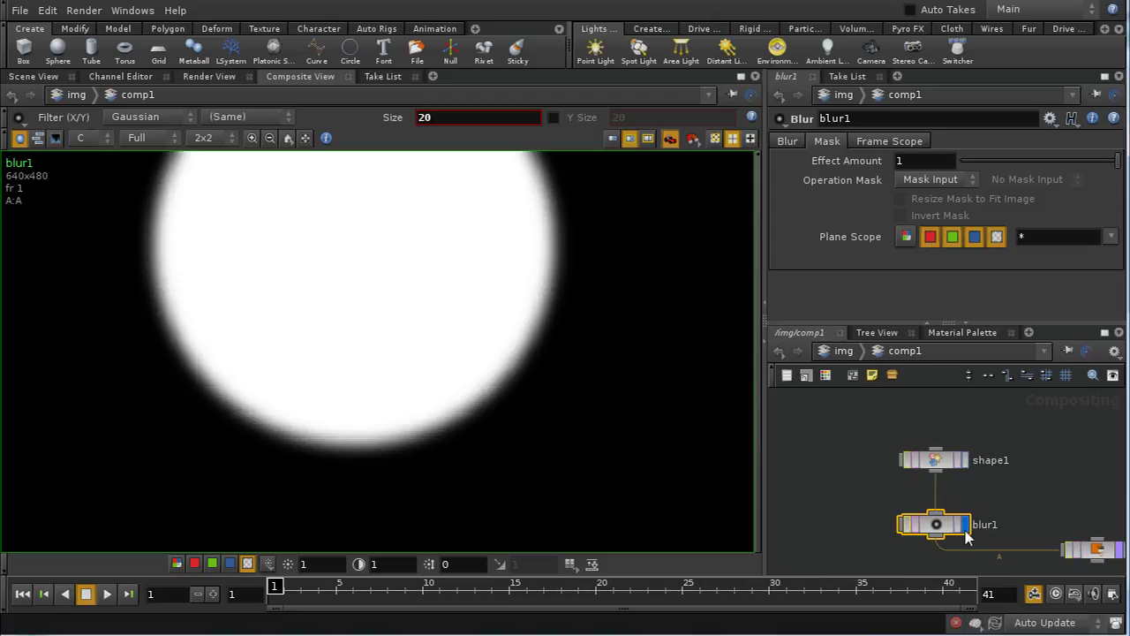